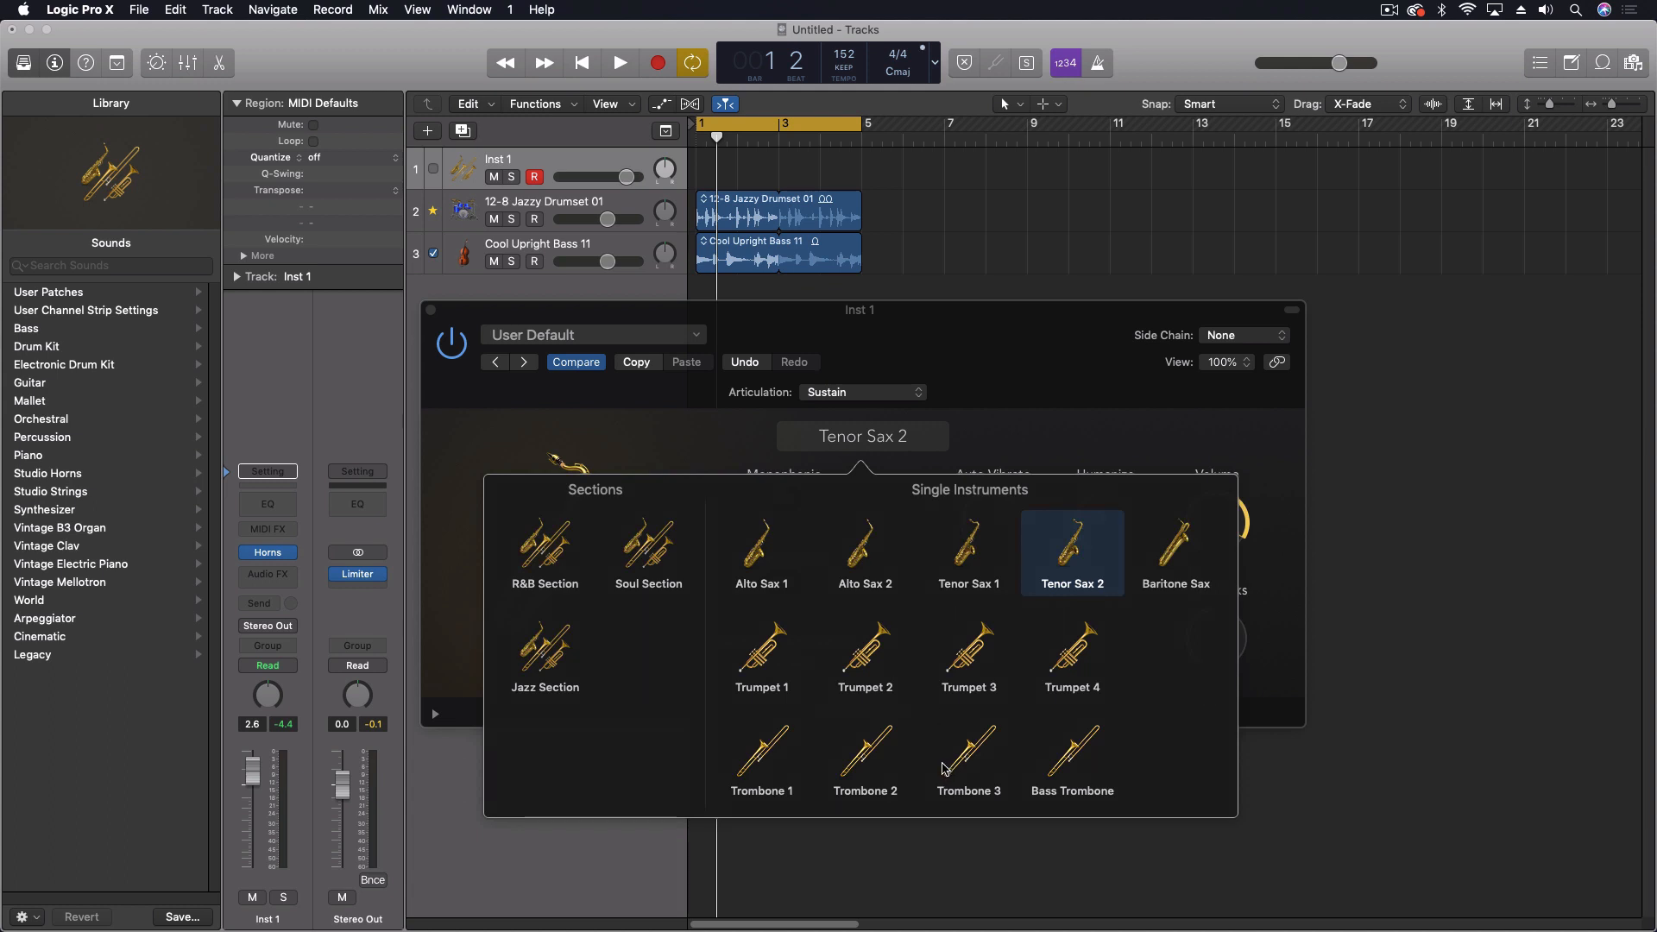
- Load the Trombone 1 single instrument in Studio Horns and reveal the plug-in's extended parameters
{"action": "left_click", "coordinate": [765, 758]}
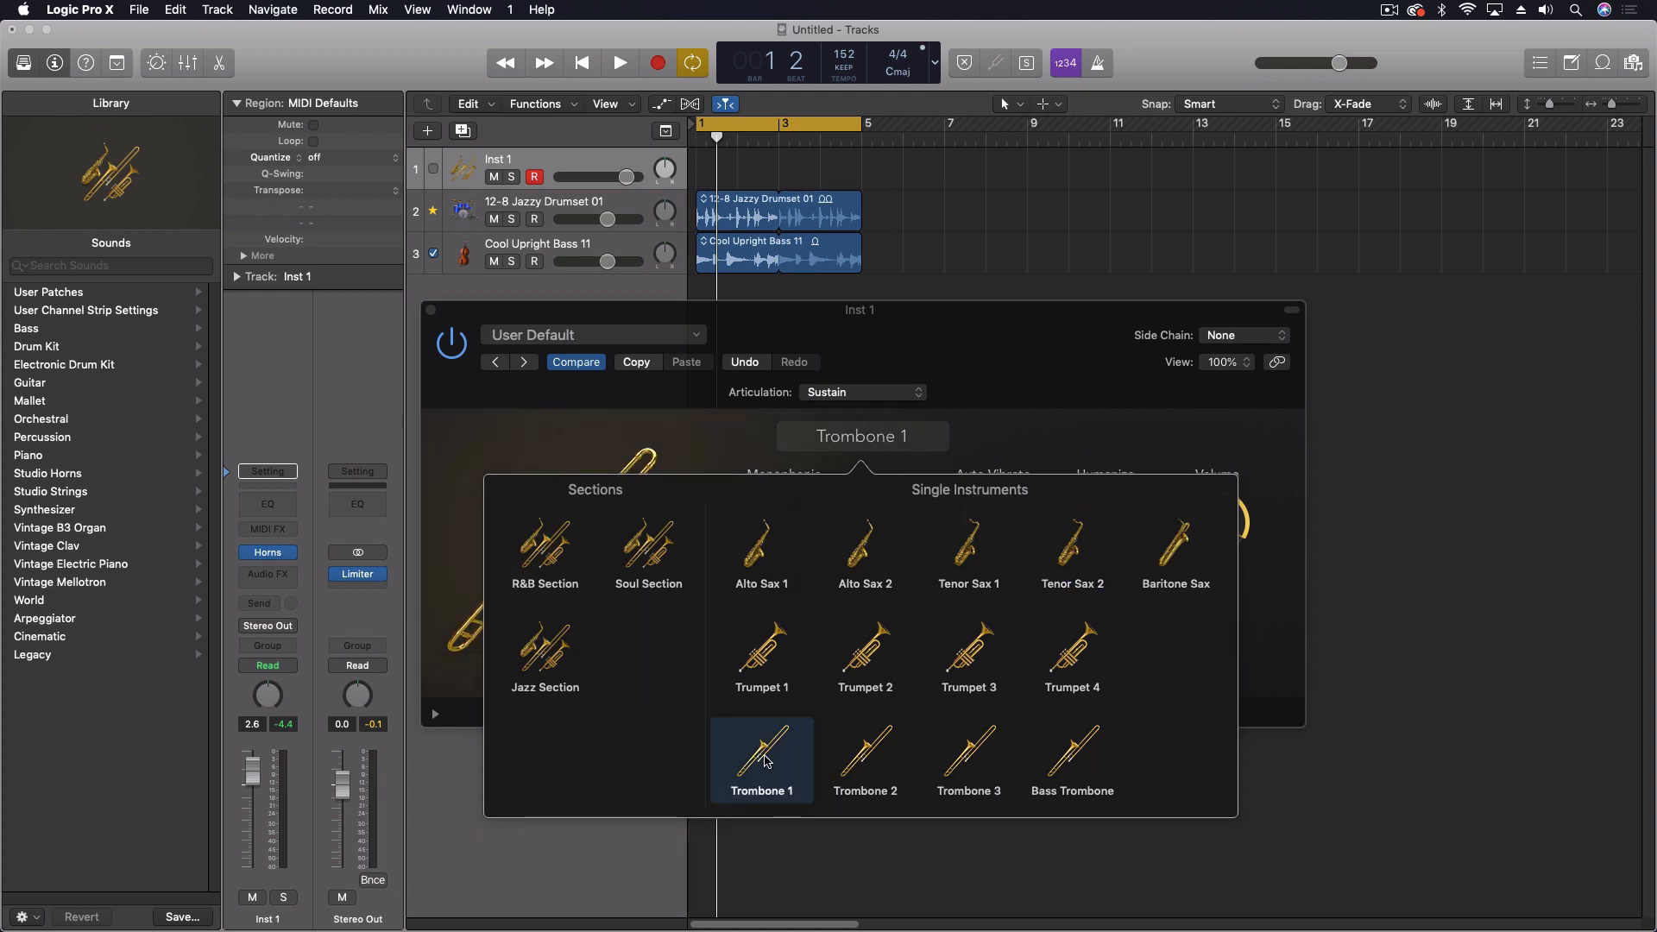
{"action": "left_click", "coordinate": [874, 446]}
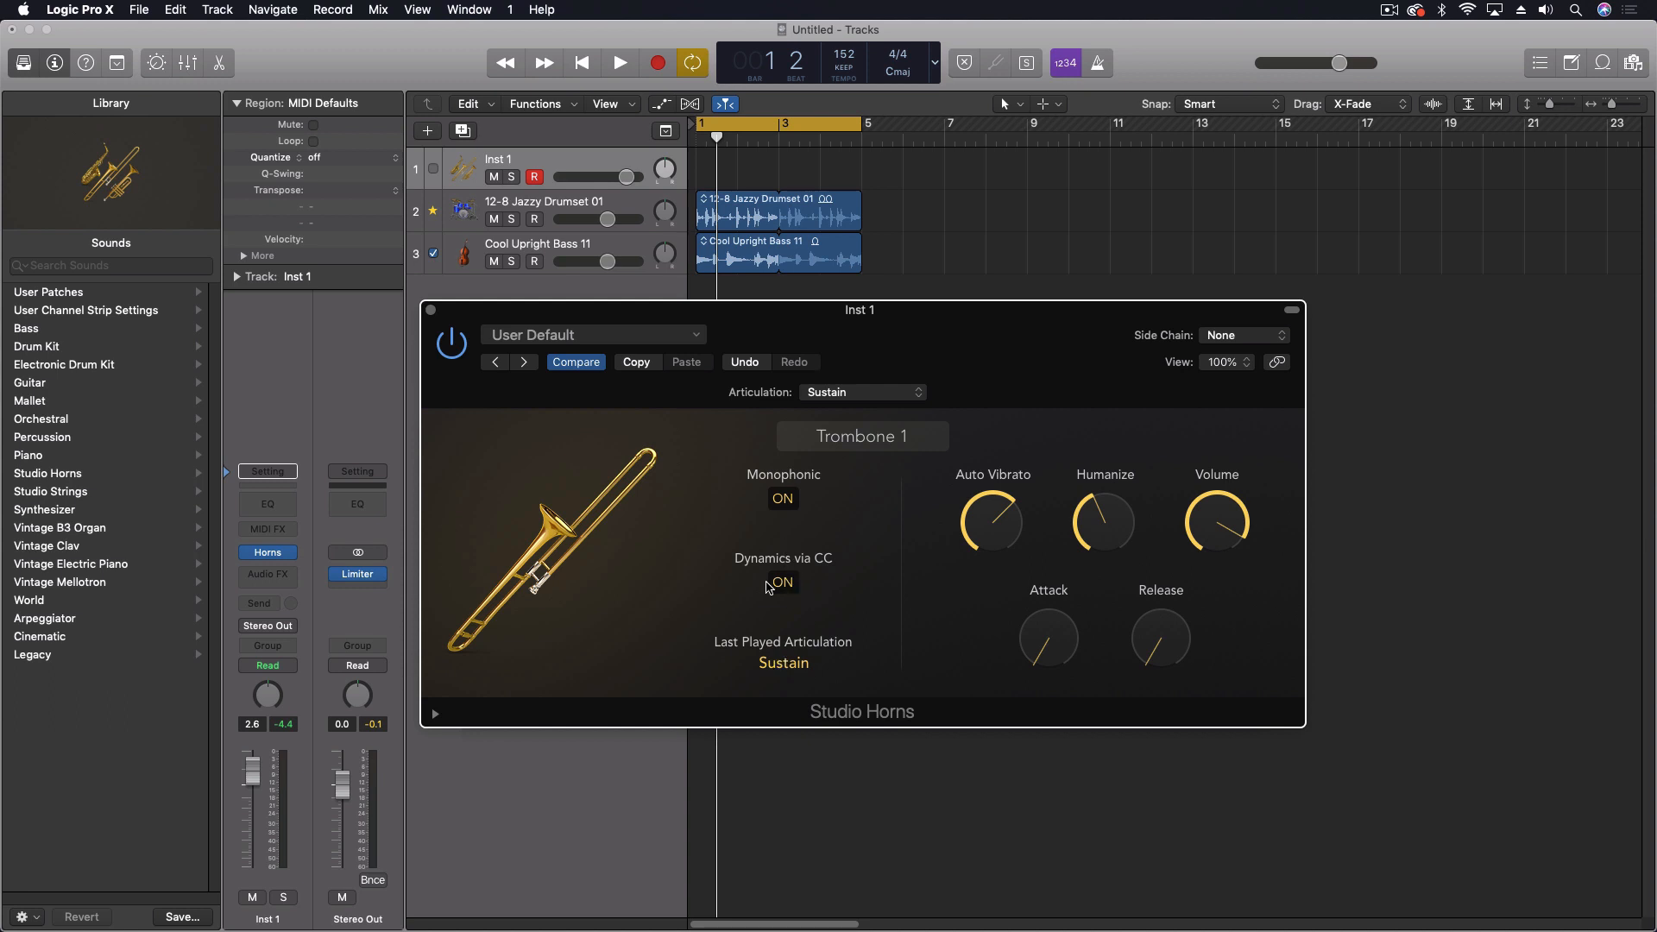
{"action": "mouse_move", "coordinate": [868, 372]}
{"action": "left_mouse_down"}
{"action": "mouse_move", "coordinate": [869, 343]}
{"action": "mouse_move", "coordinate": [868, 360]}
{"action": "left_mouse_up"}
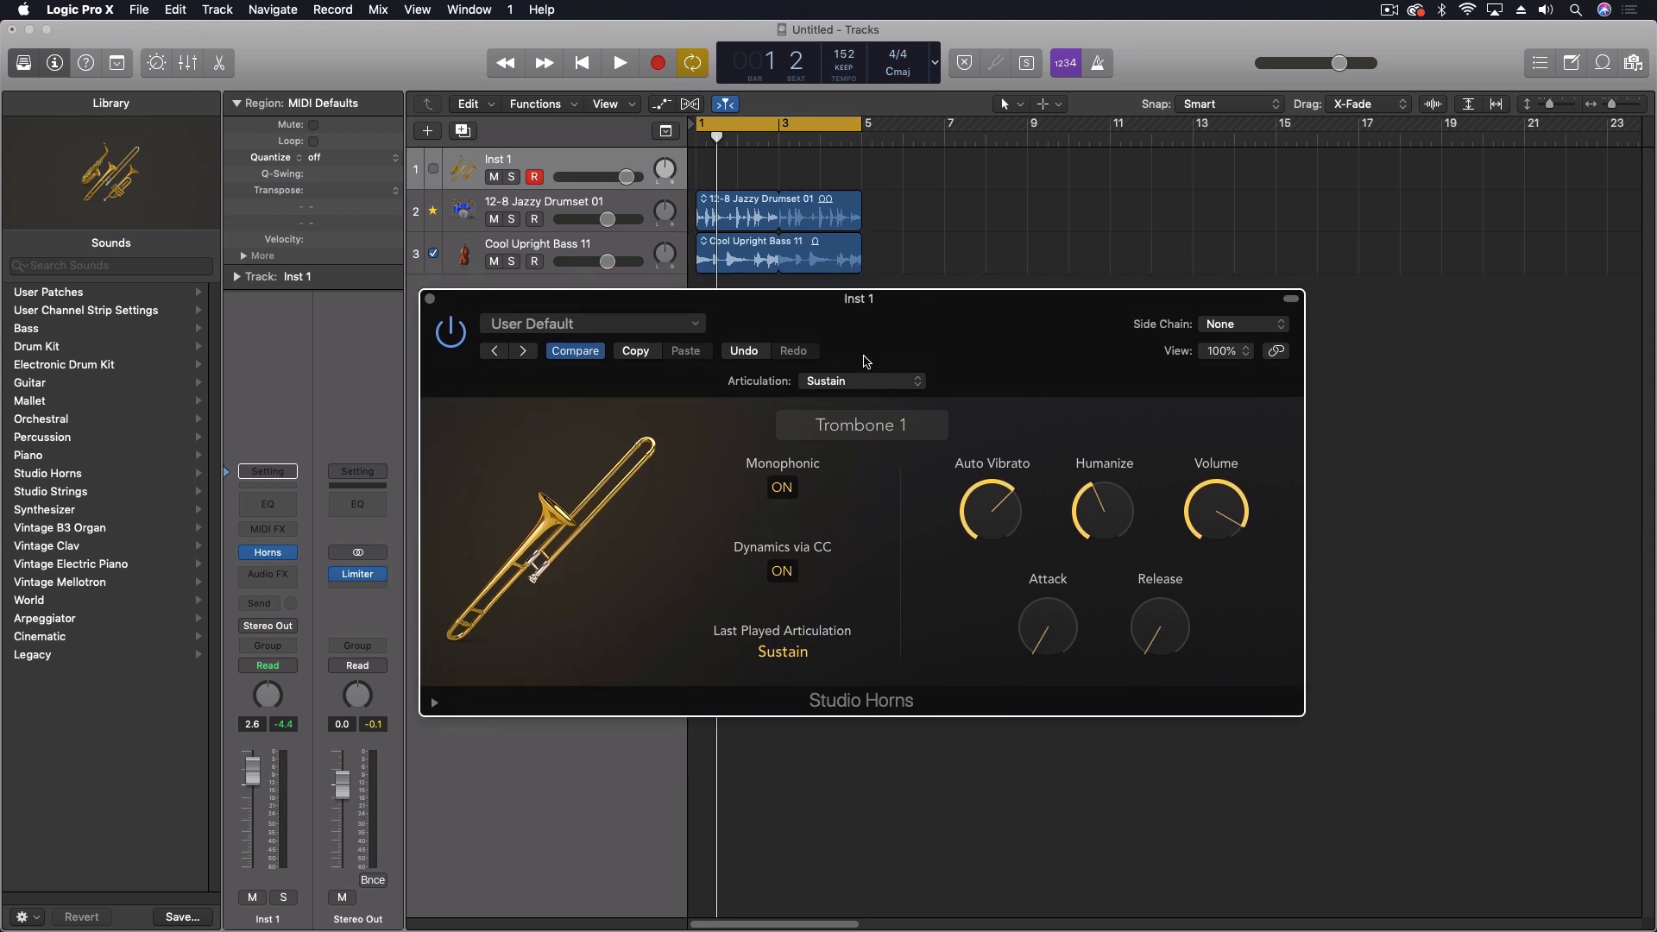
{"action": "left_click", "coordinate": [435, 706]}
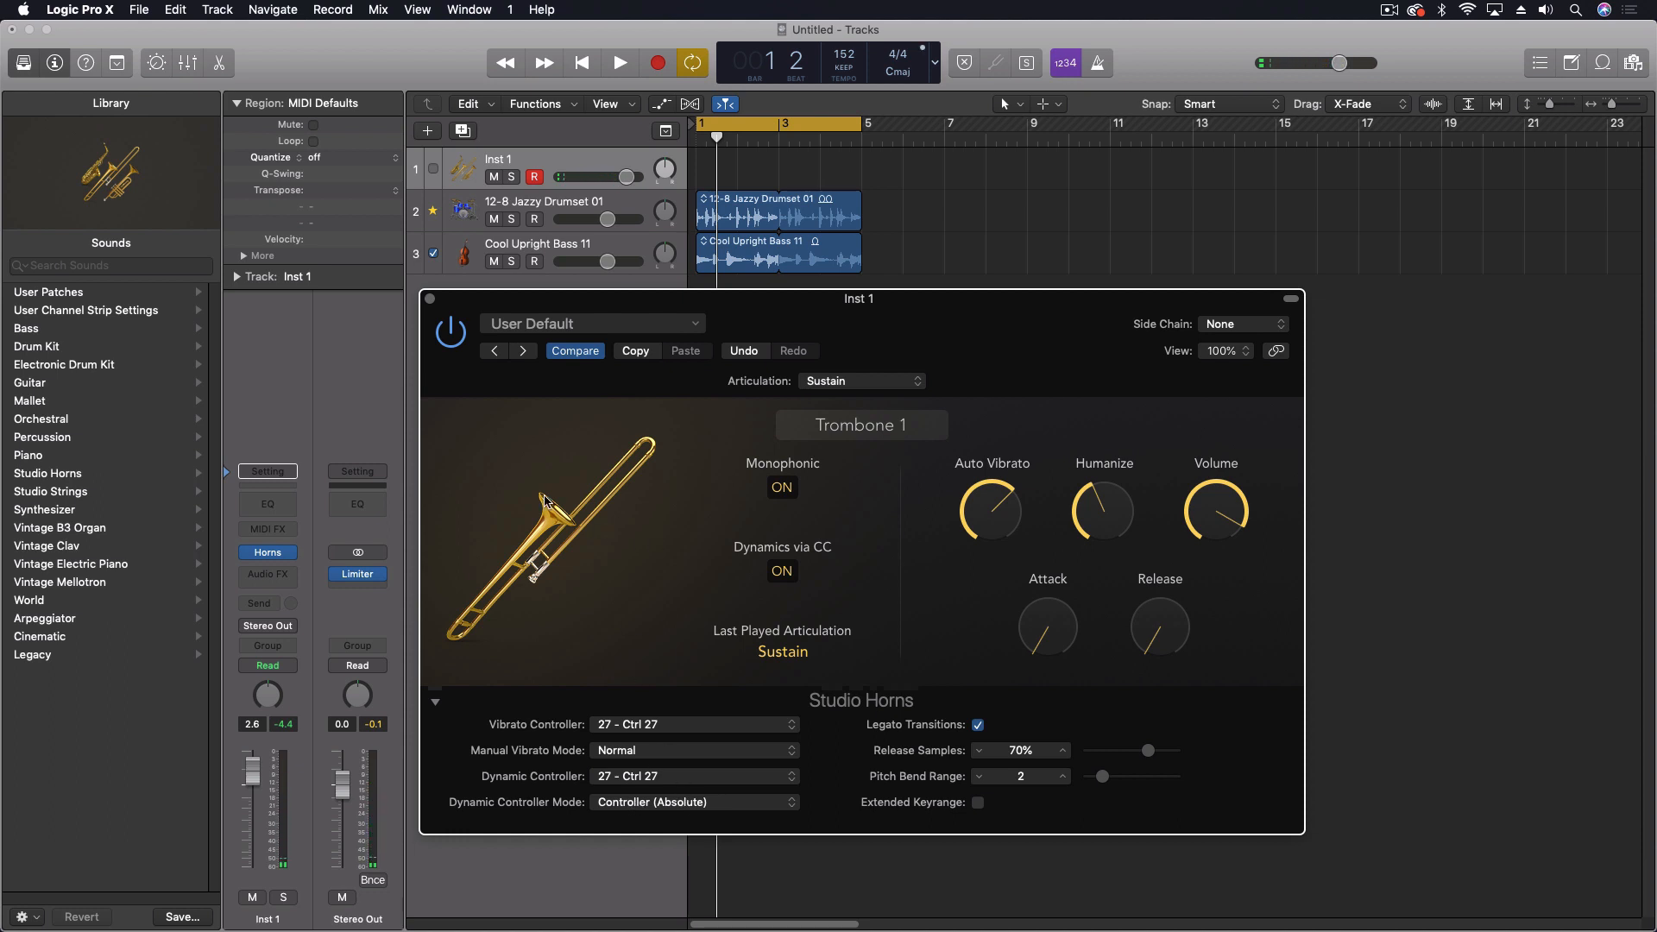
- Switch the instrument to the R&B Section and turn Dynamics via CC off
{"action": "left_click", "coordinate": [868, 423]}
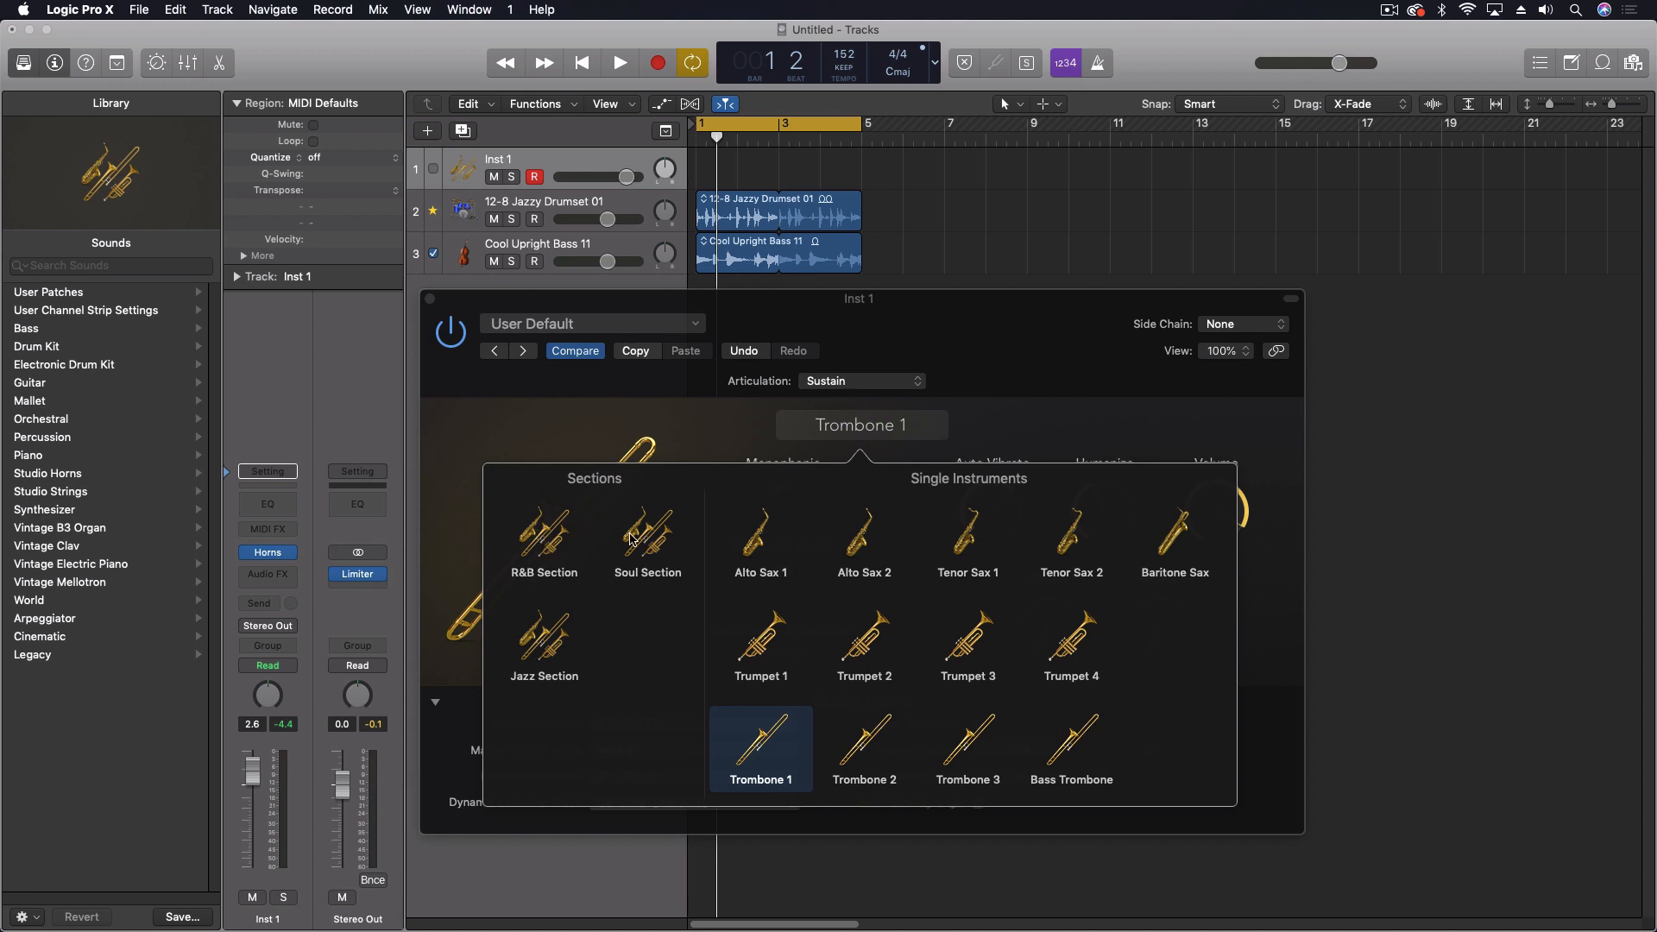
{"action": "left_click", "coordinate": [557, 531]}
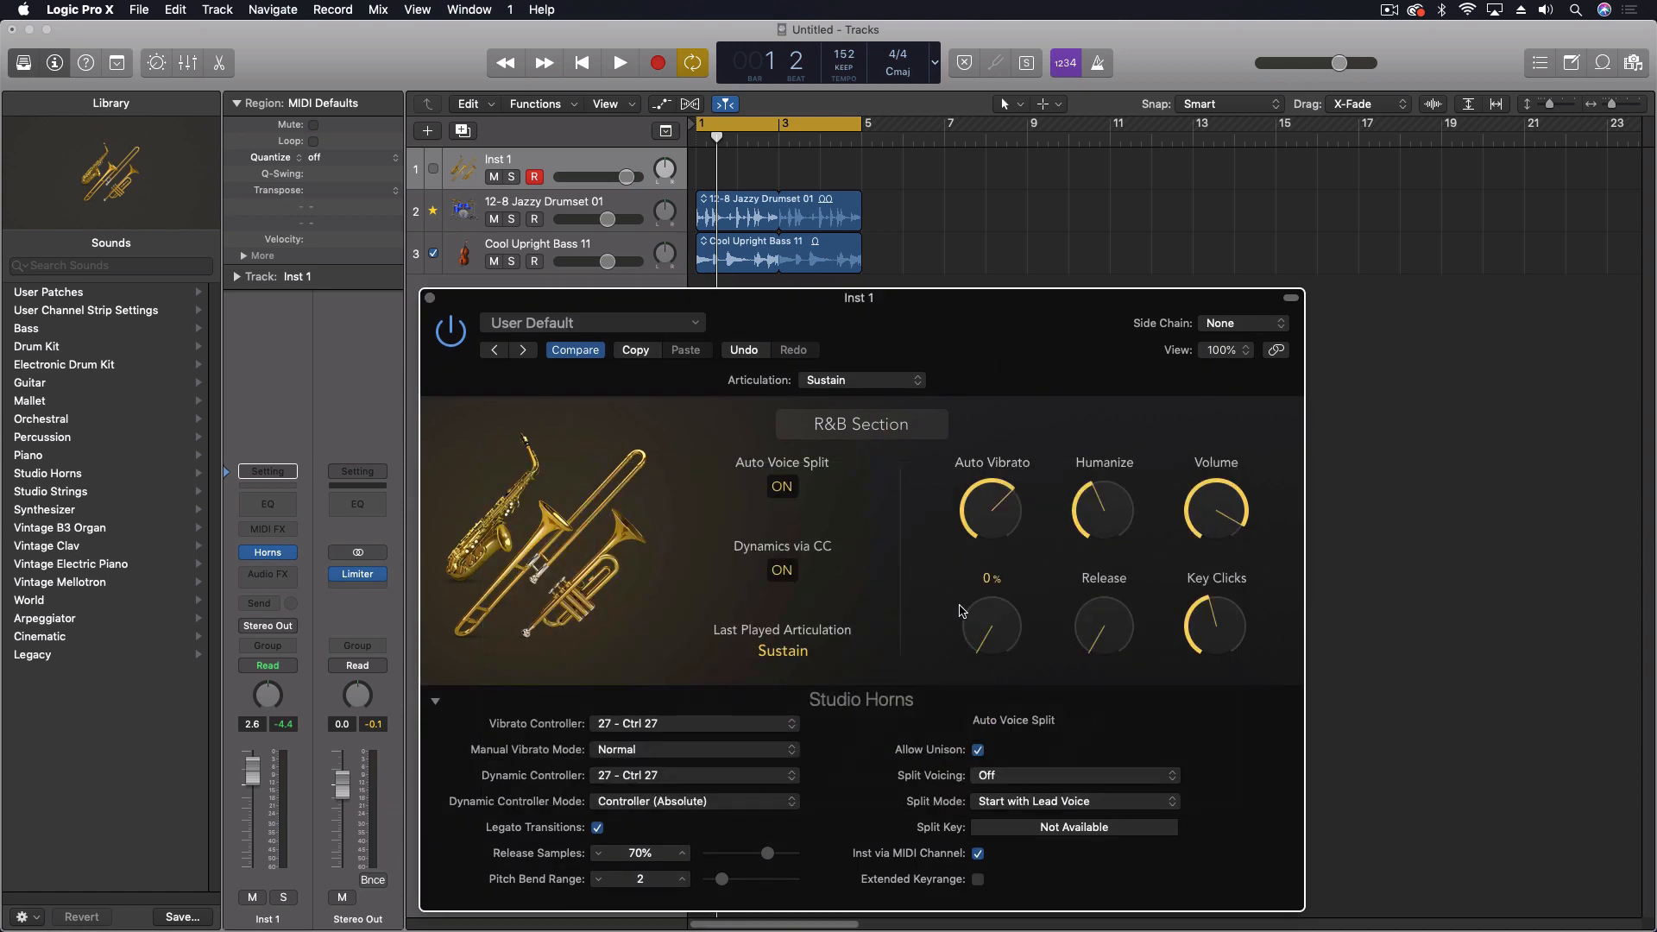
{"action": "left_click", "coordinate": [782, 572]}
- Examine the available Split Voicing and Split Mode options for the R&B Section's Auto Voice Split
{"action": "left_click", "coordinate": [1015, 779]}
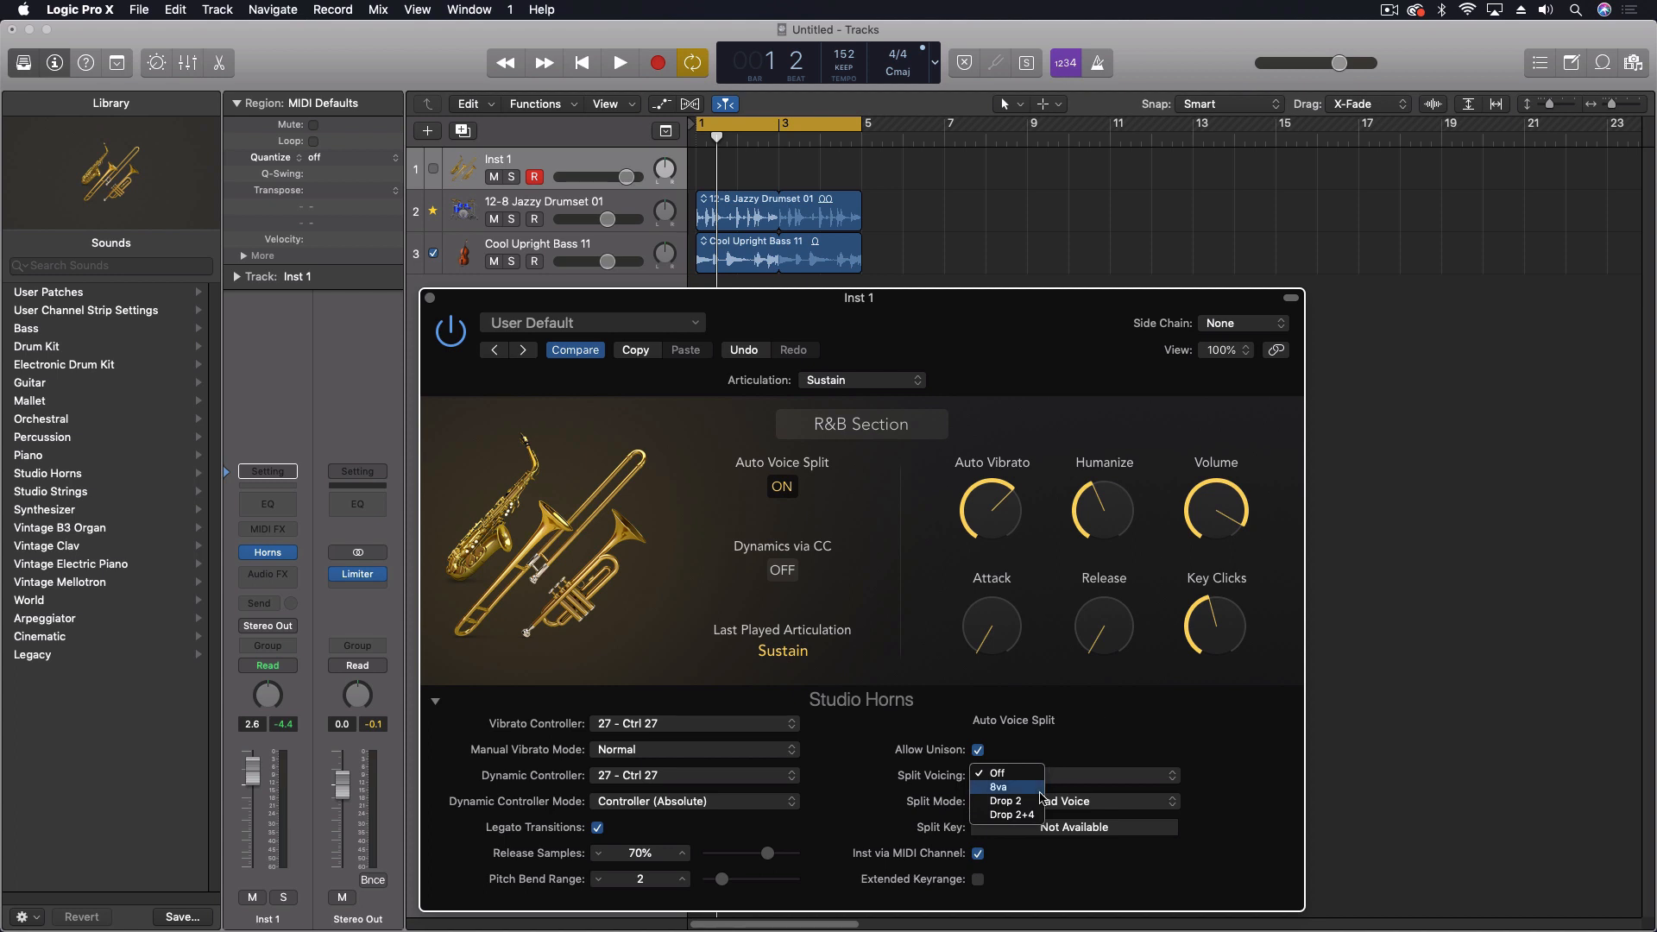
{"action": "left_click", "coordinate": [1095, 734]}
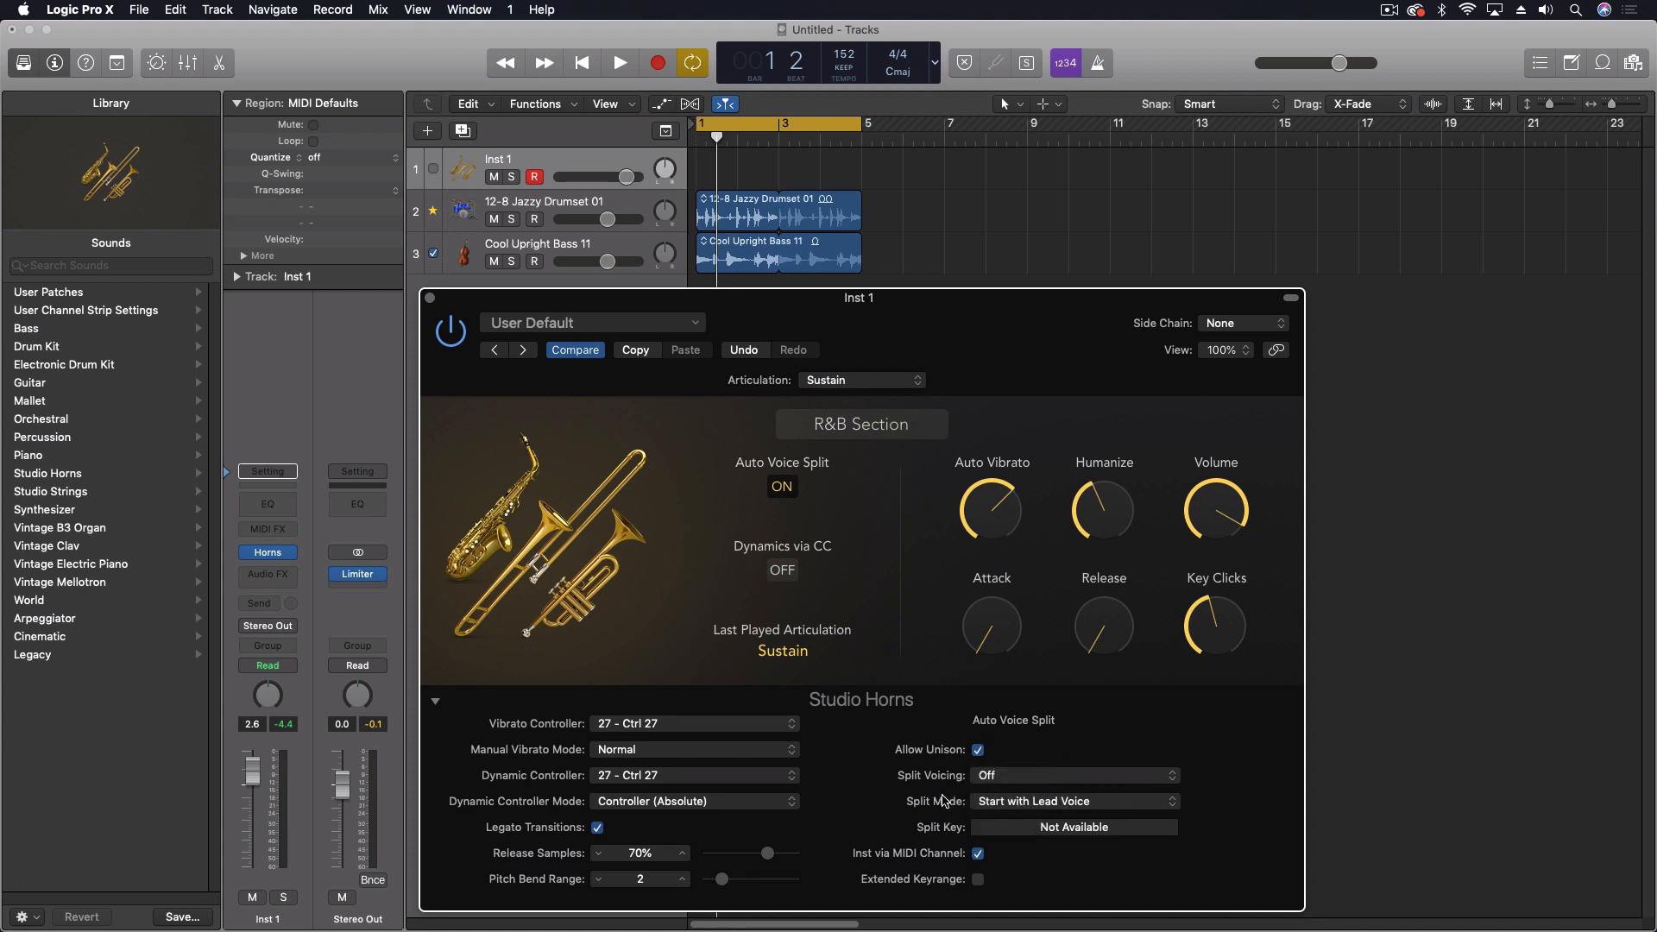
{"action": "left_click", "coordinate": [989, 806]}
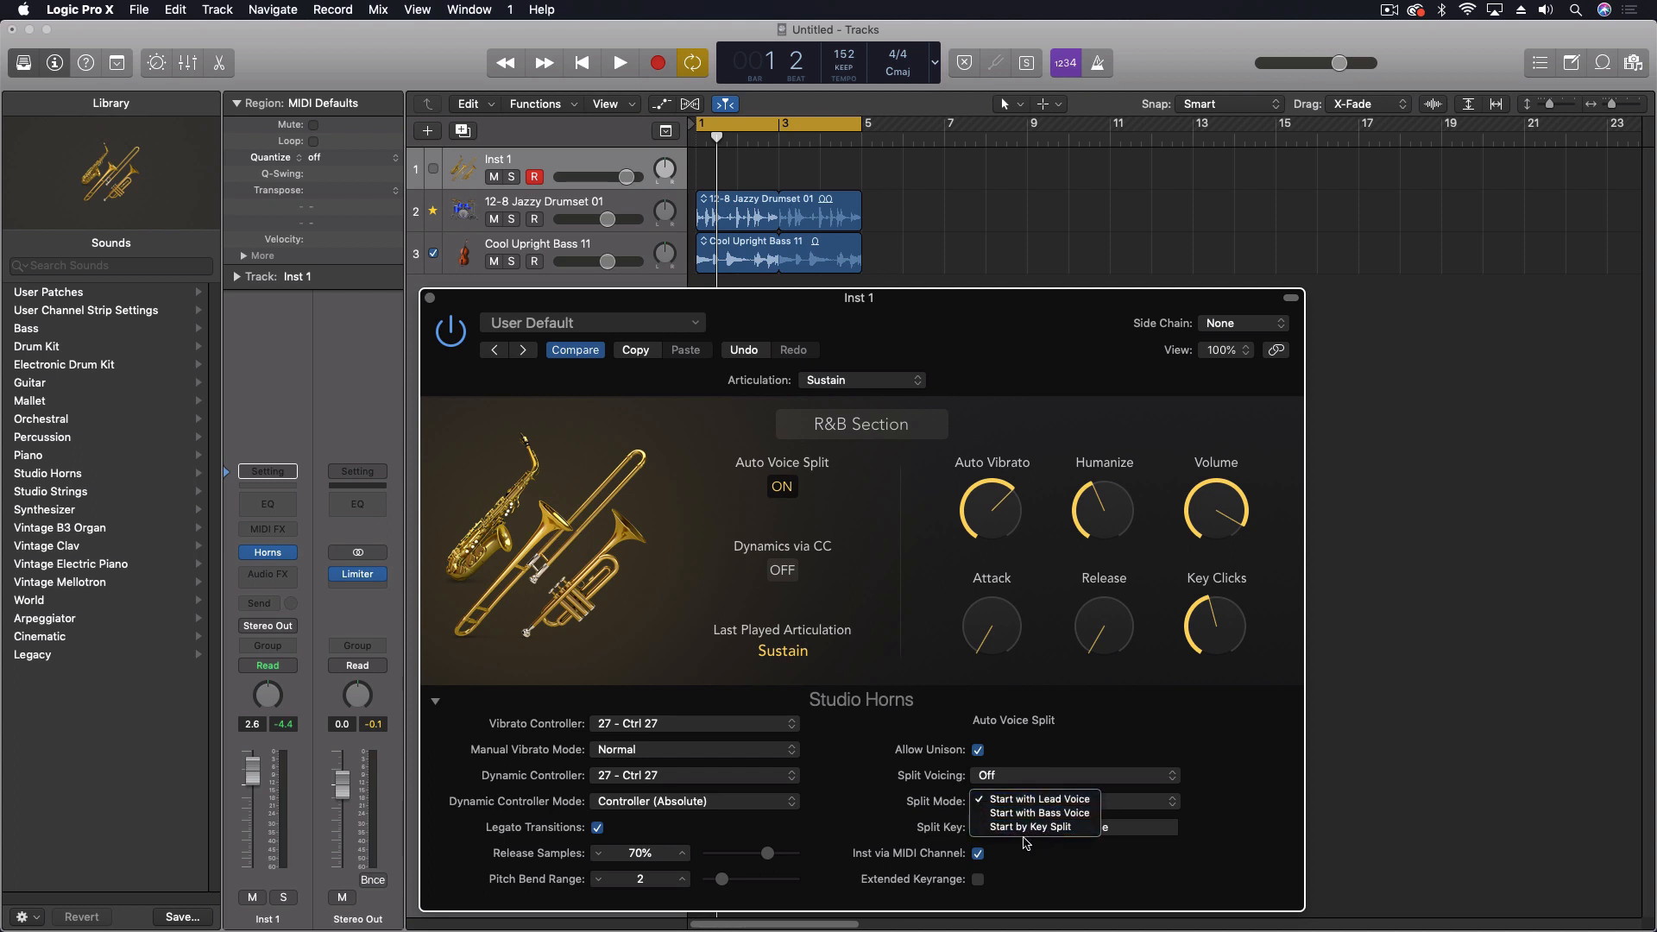
{"action": "left_click", "coordinate": [1075, 757]}
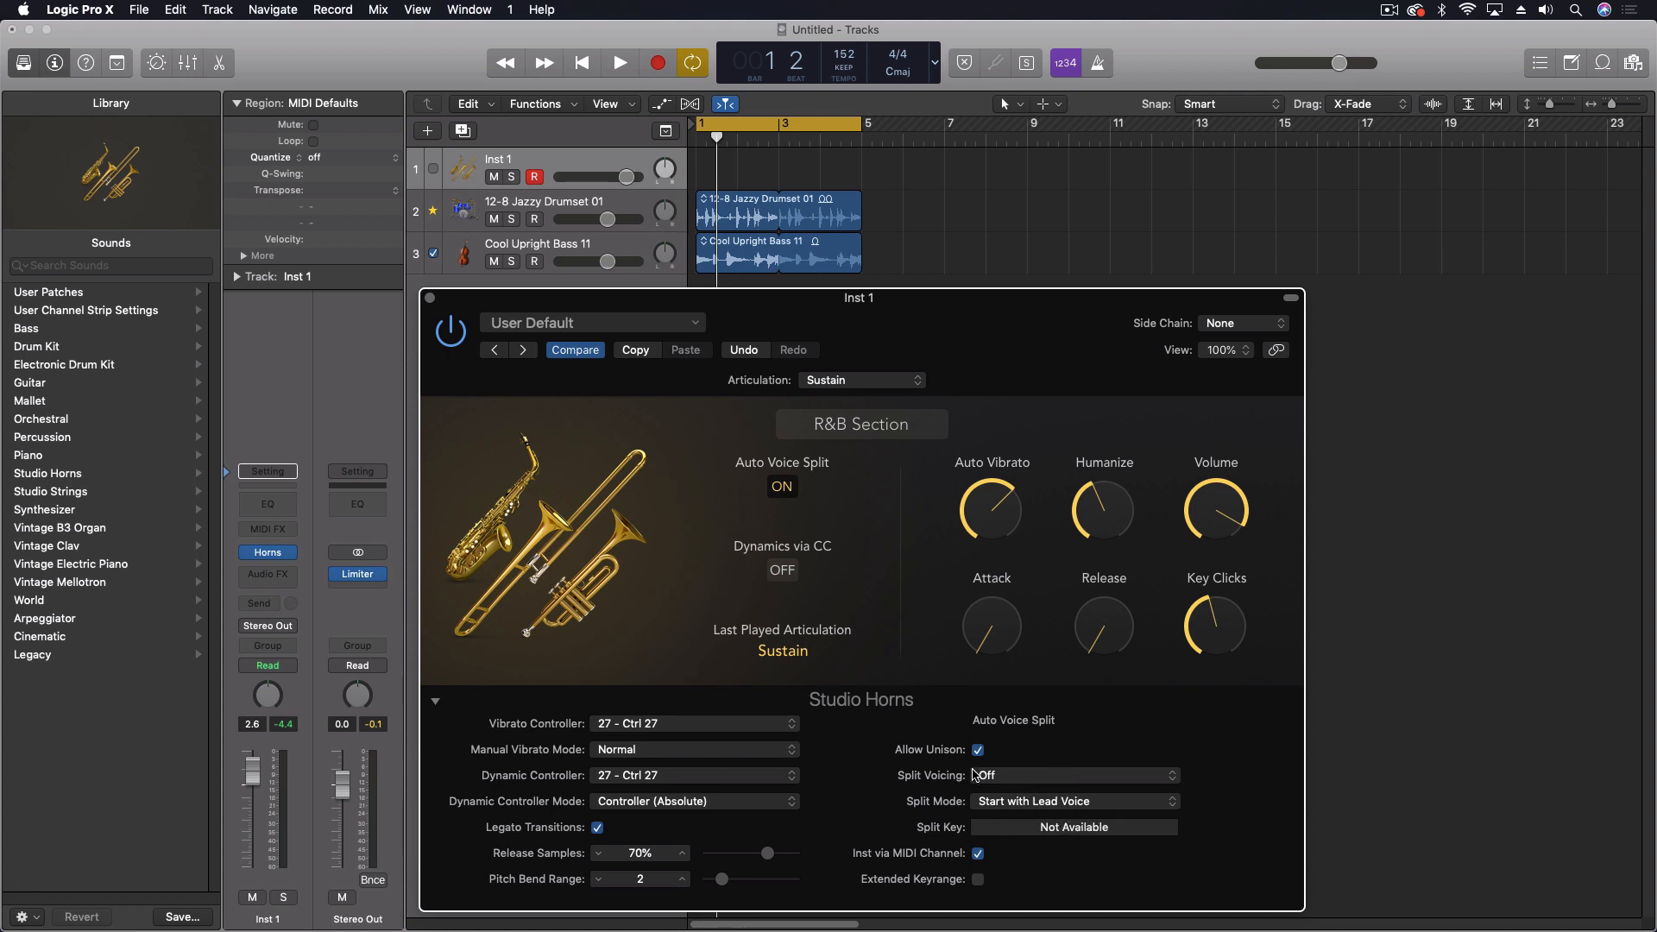
- Audition the Drop 2+4, 8va and Drop 2 settings of Split Voicing on the R&B Section
{"action": "left_click", "coordinate": [1010, 776]}
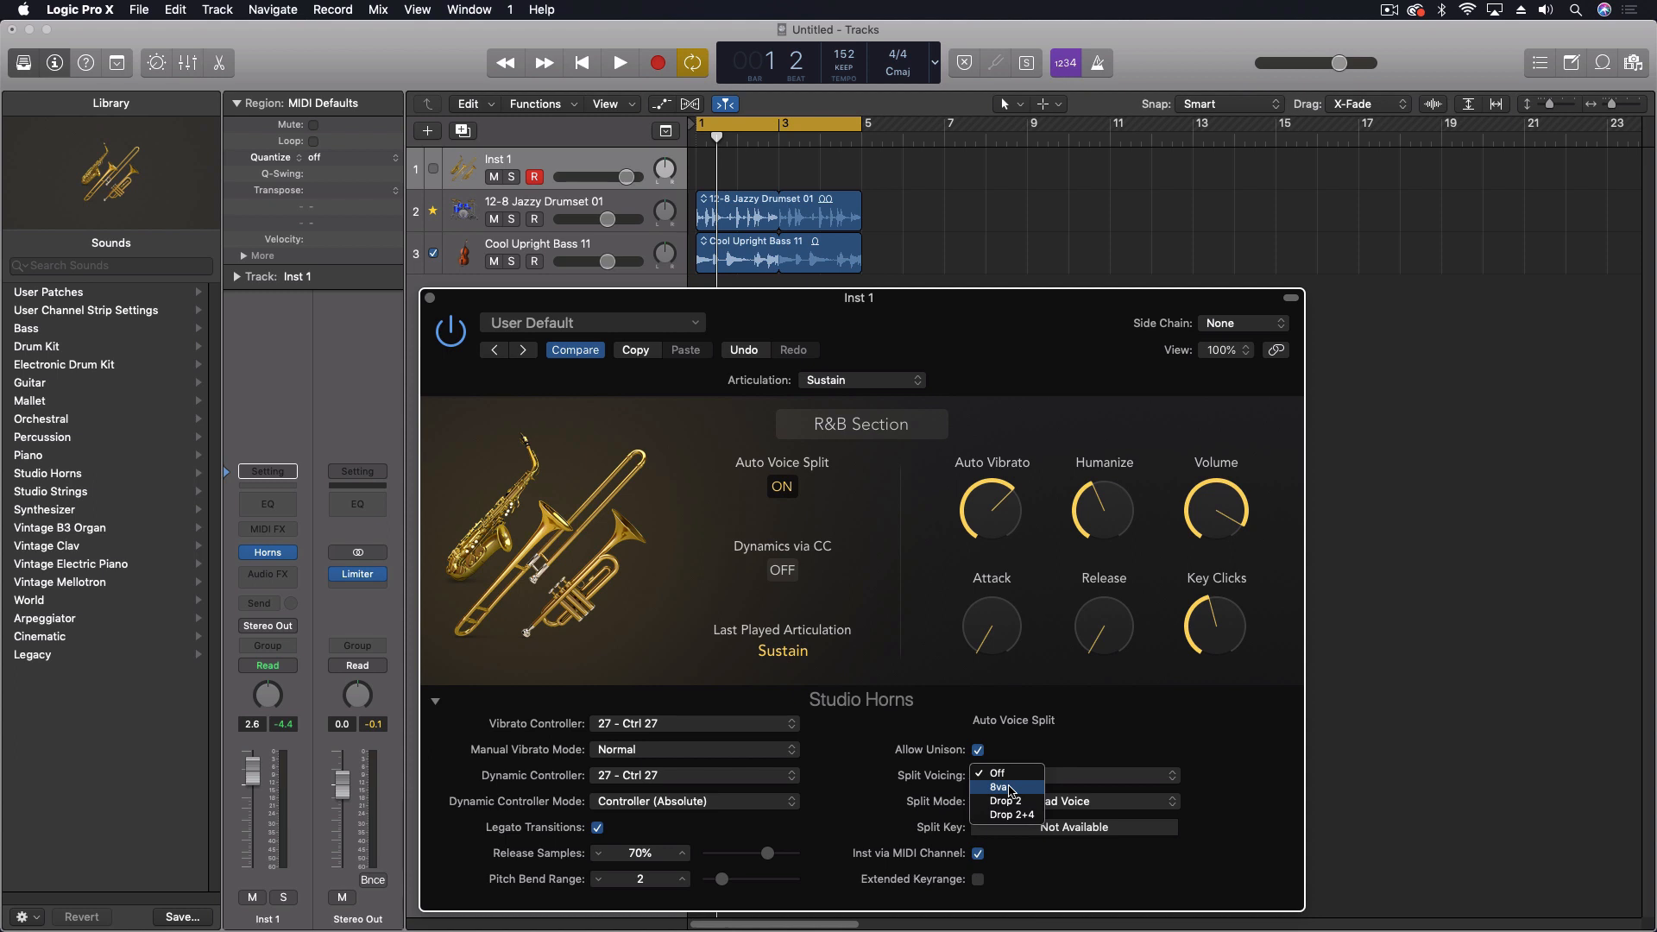
{"action": "left_click", "coordinate": [1010, 815]}
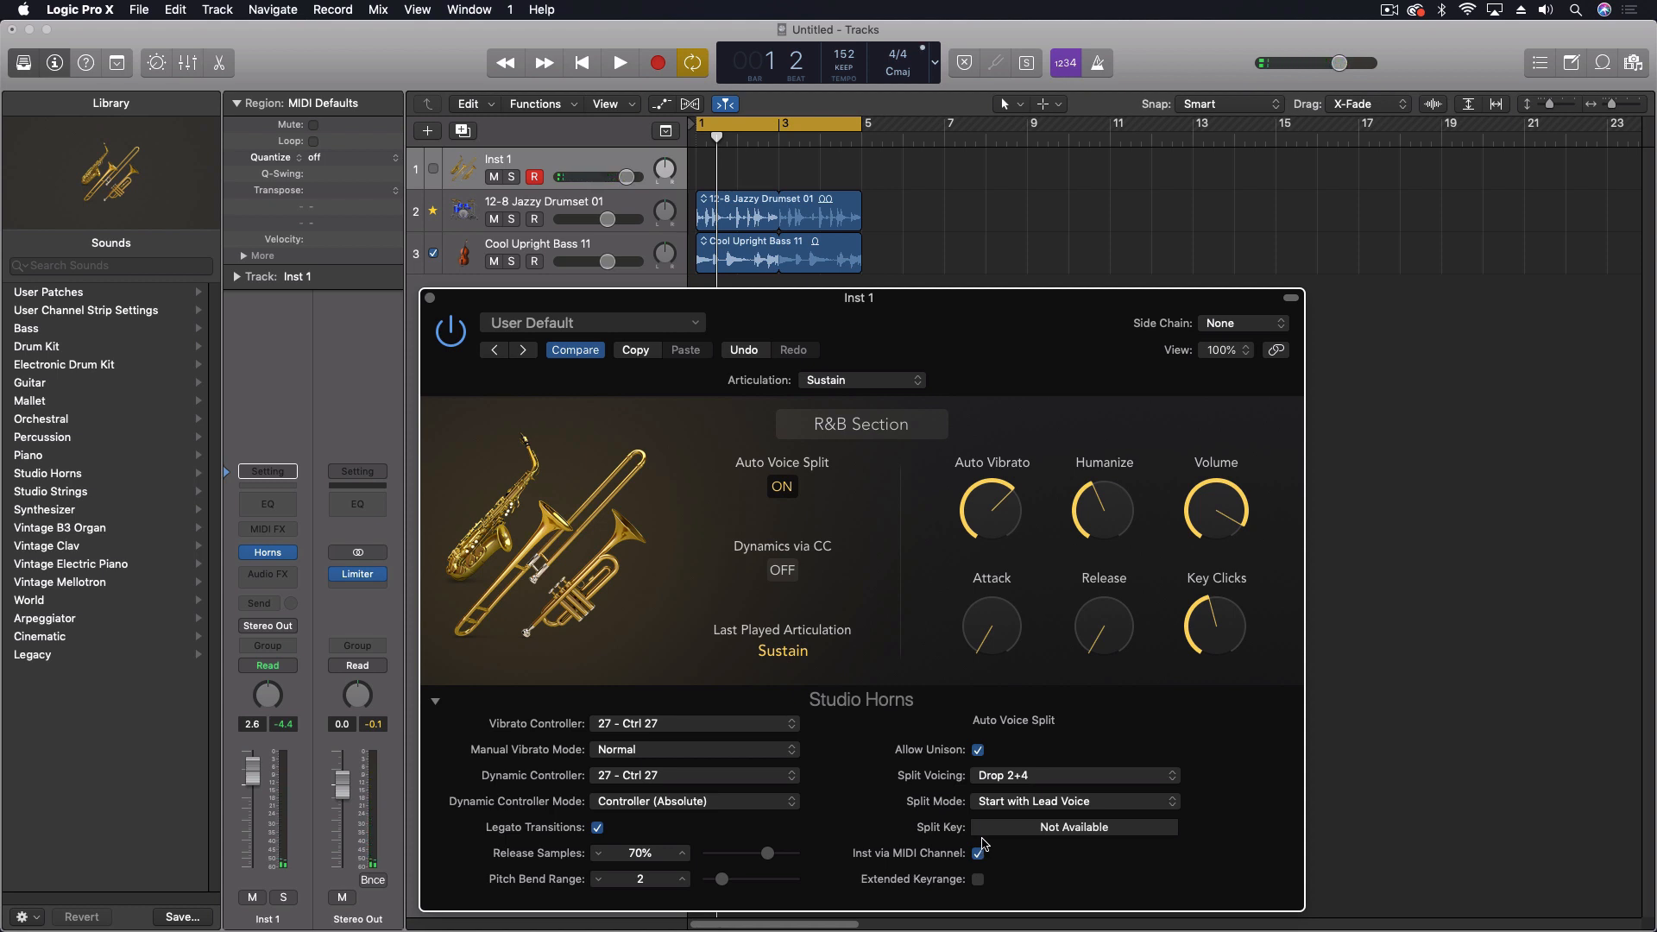
{"action": "left_click", "coordinate": [1010, 777]}
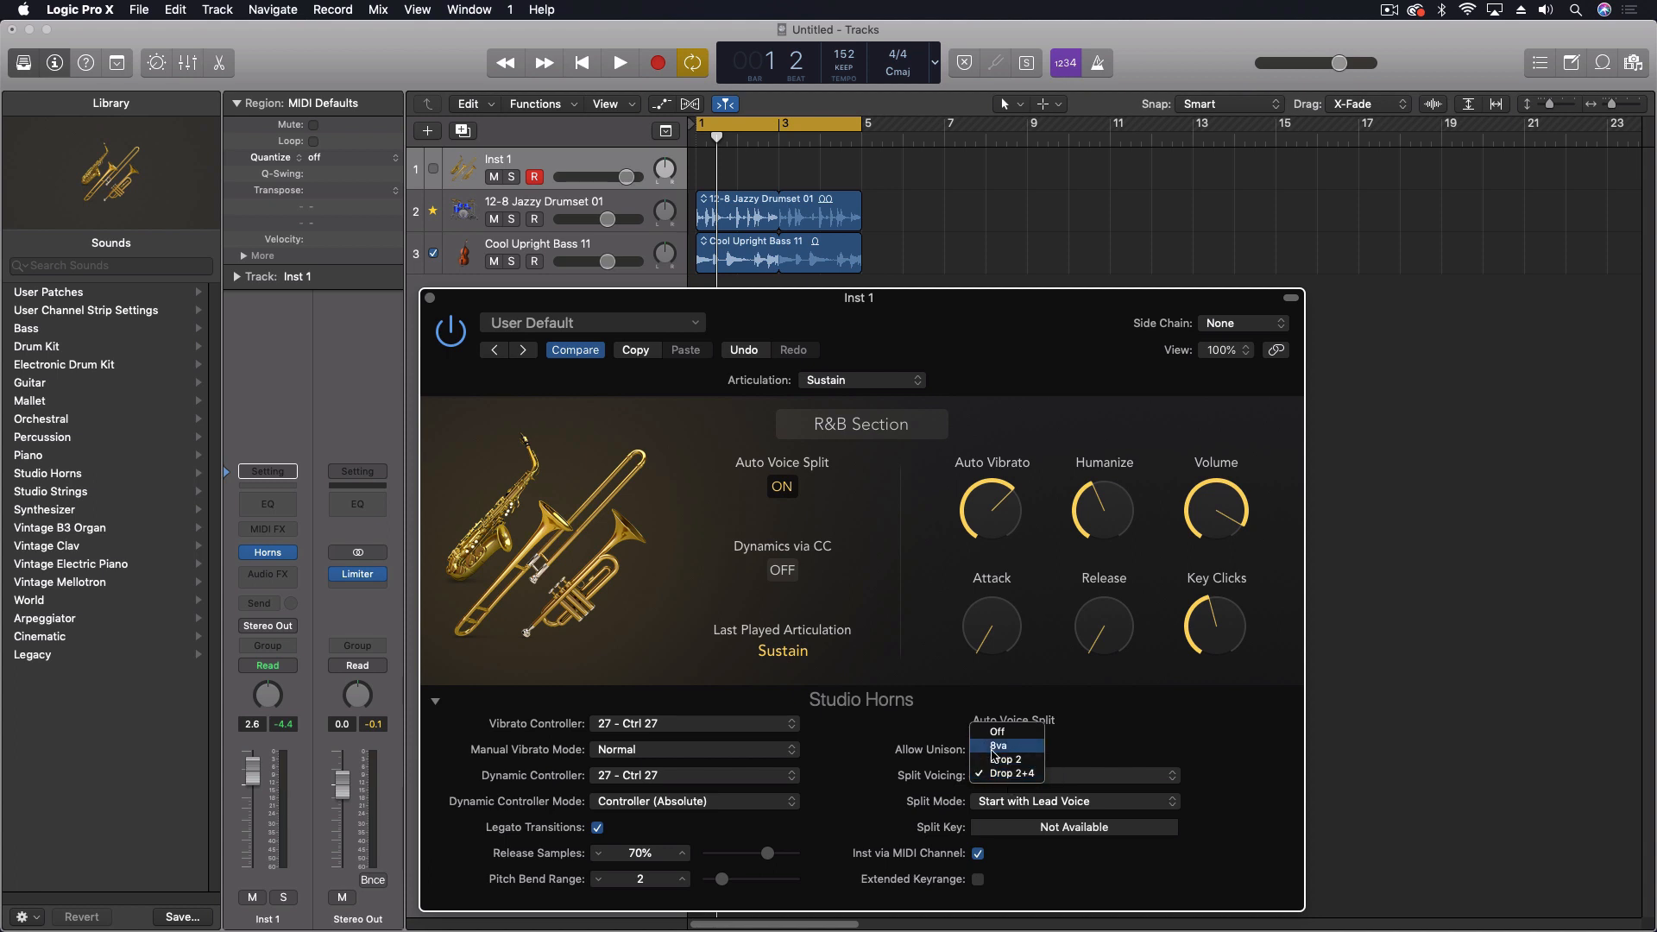
{"action": "left_click", "coordinate": [997, 746]}
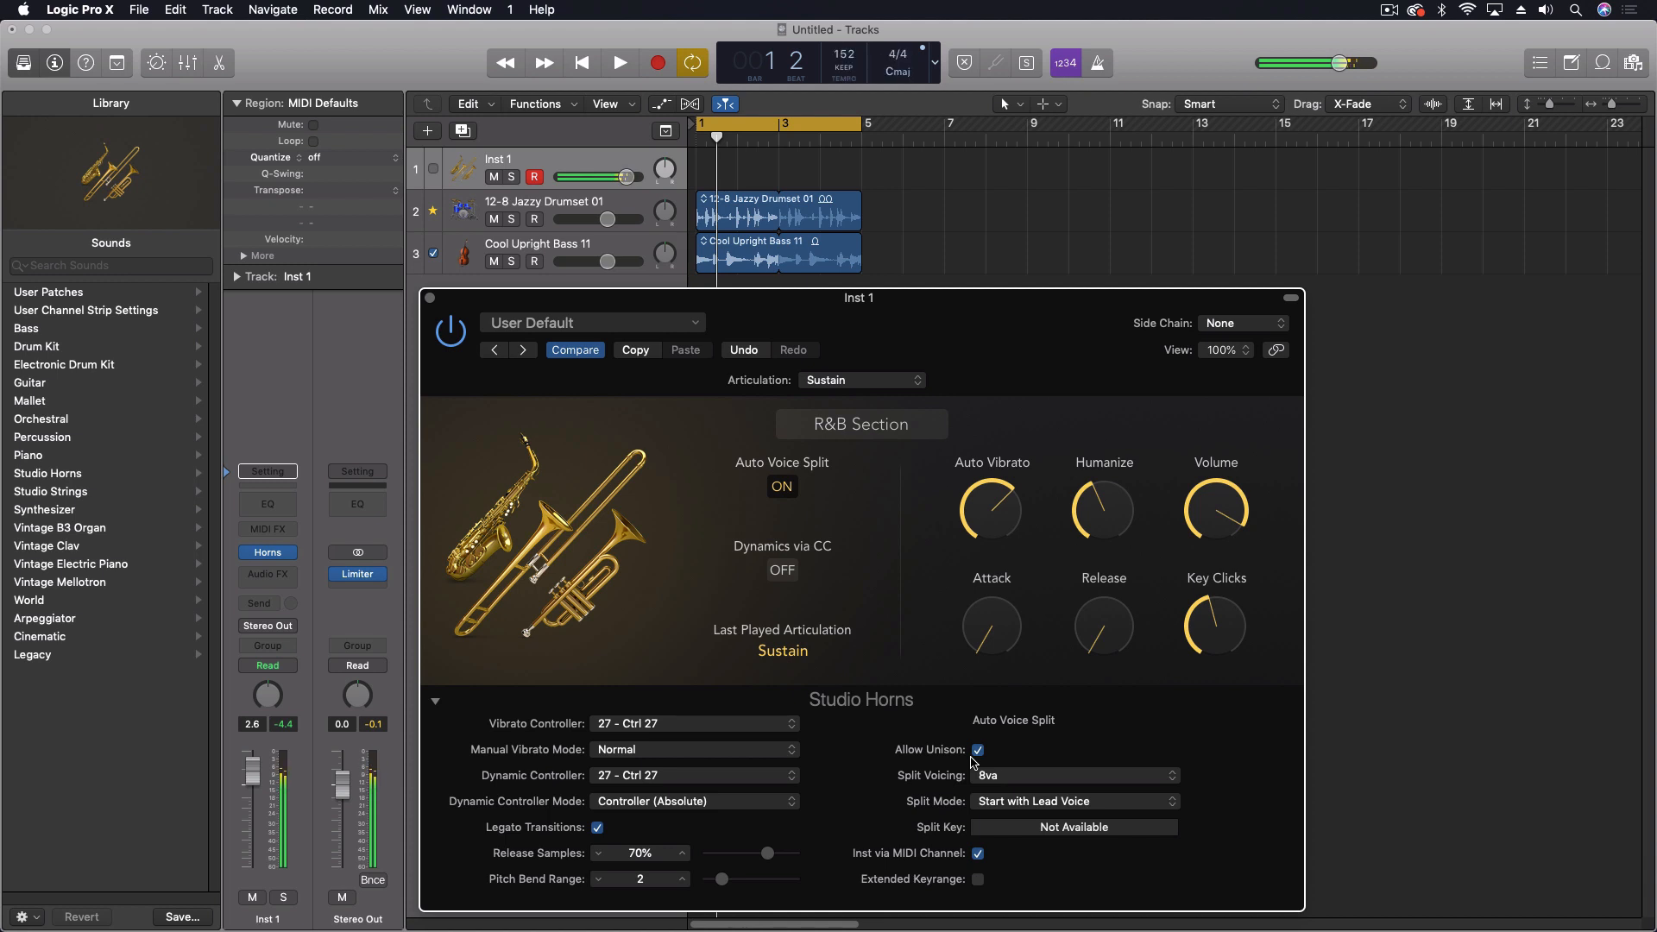
{"action": "left_click", "coordinate": [995, 773]}
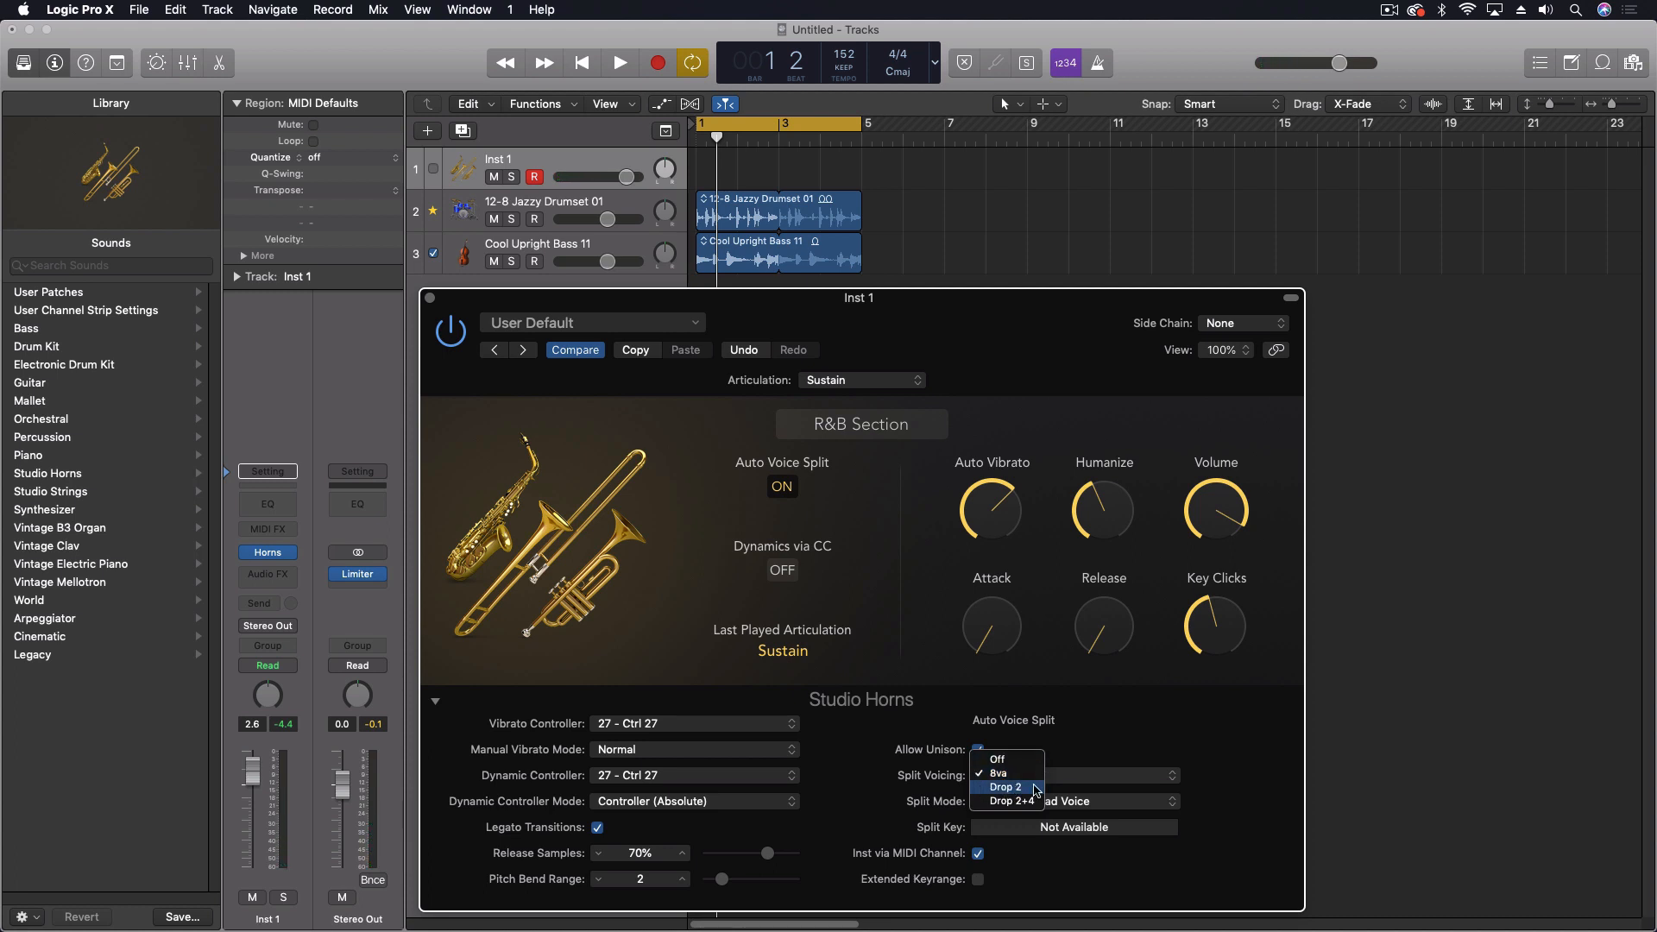
{"action": "left_click", "coordinate": [1036, 788]}
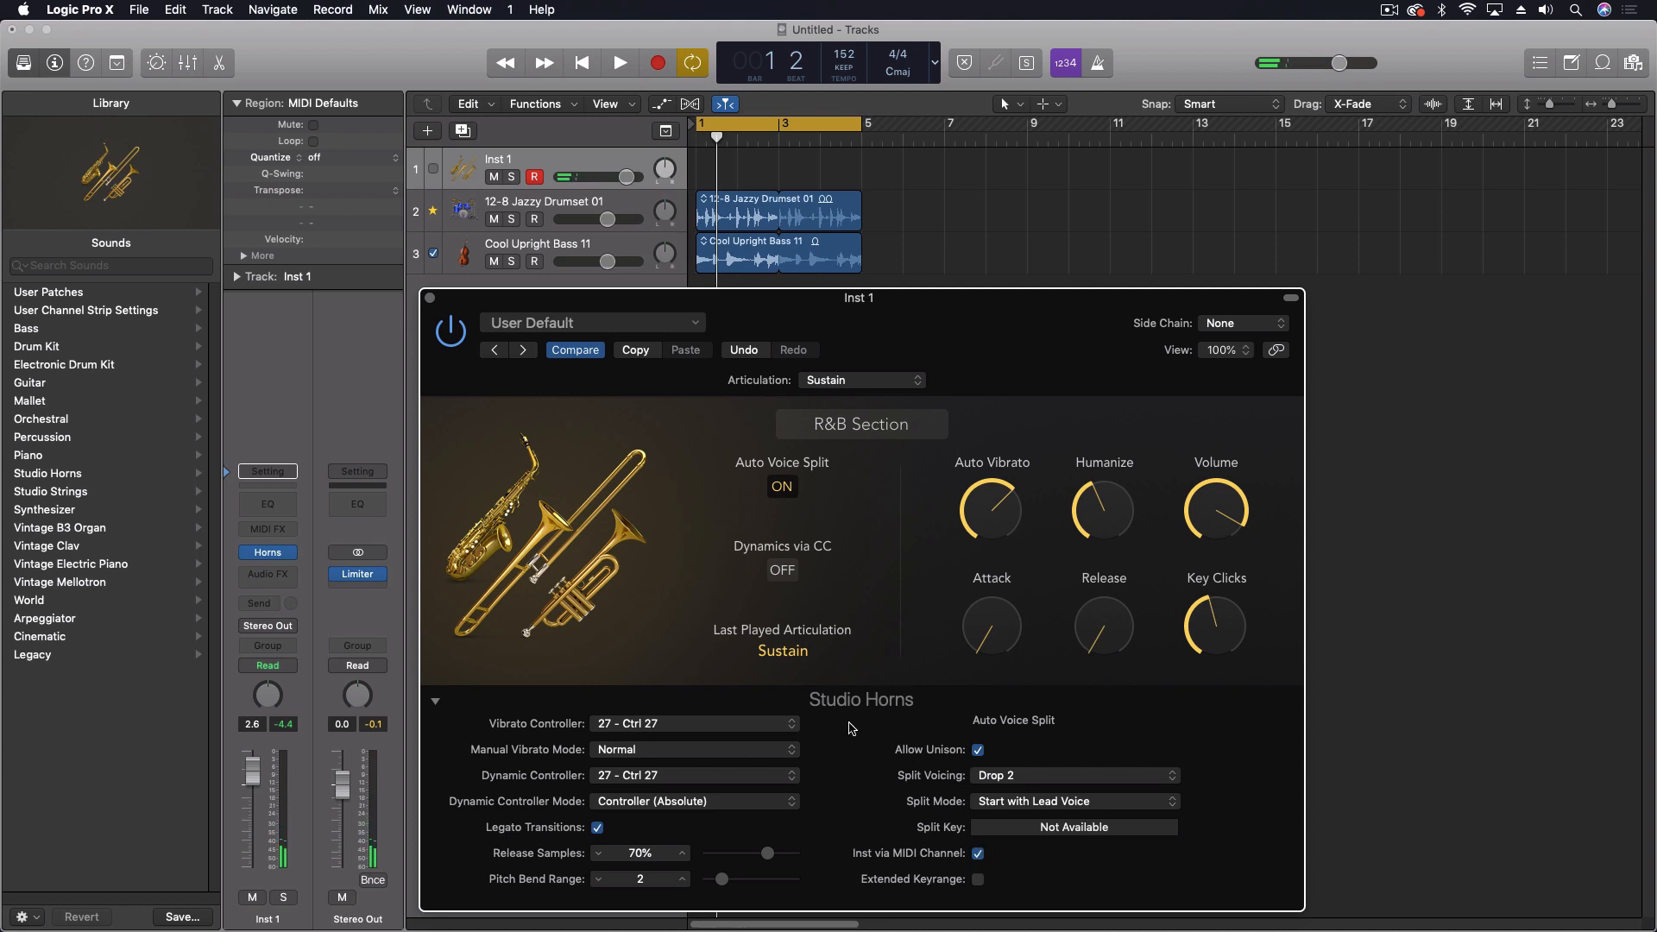
- Set the R&B Section's Split Voicing to Drop 2+4 and check the Split Mode choices
{"action": "left_click", "coordinate": [1014, 802]}
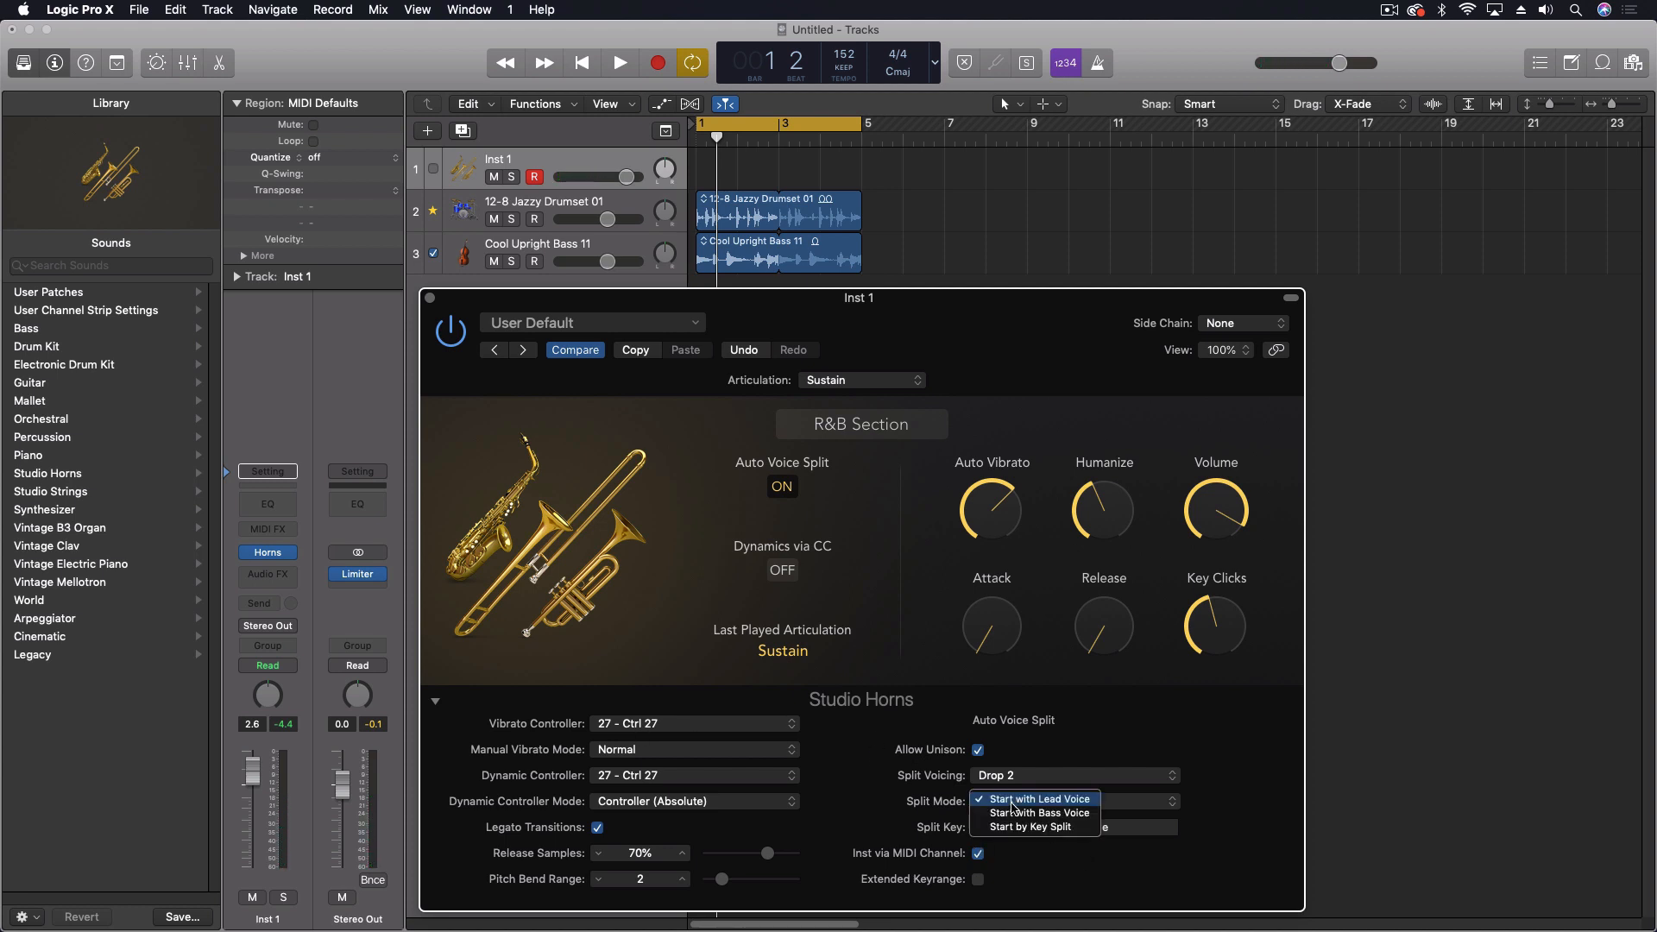
{"action": "left_click", "coordinate": [1049, 775]}
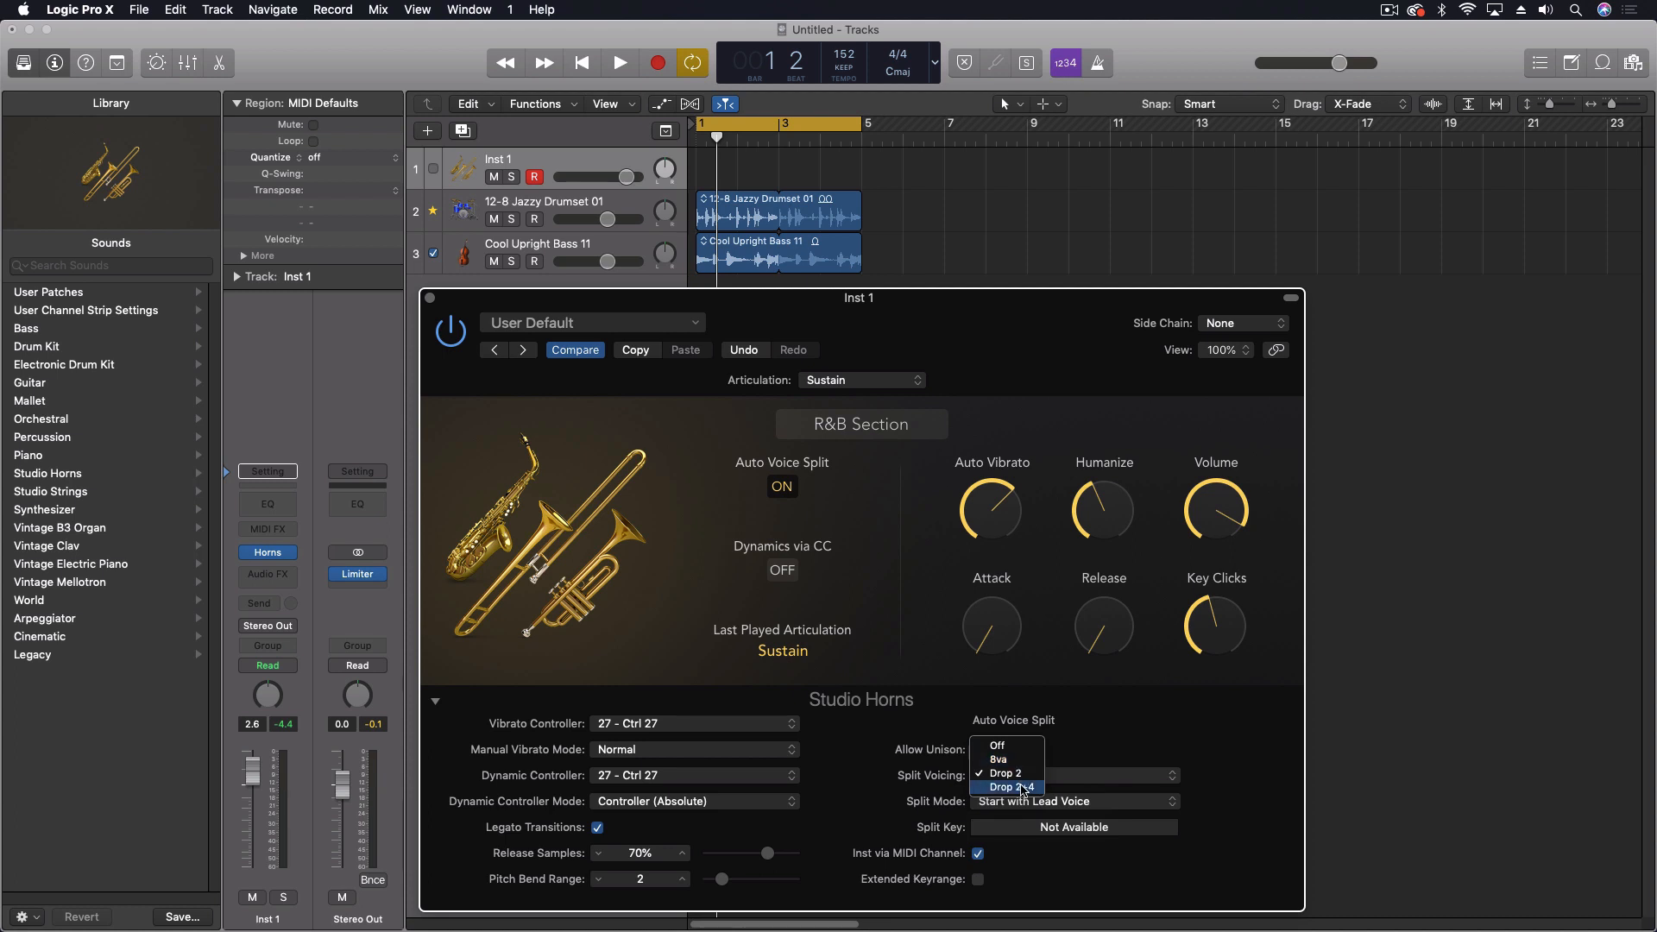
{"action": "left_click", "coordinate": [1023, 787]}
{"action": "left_click", "coordinate": [1015, 805]}
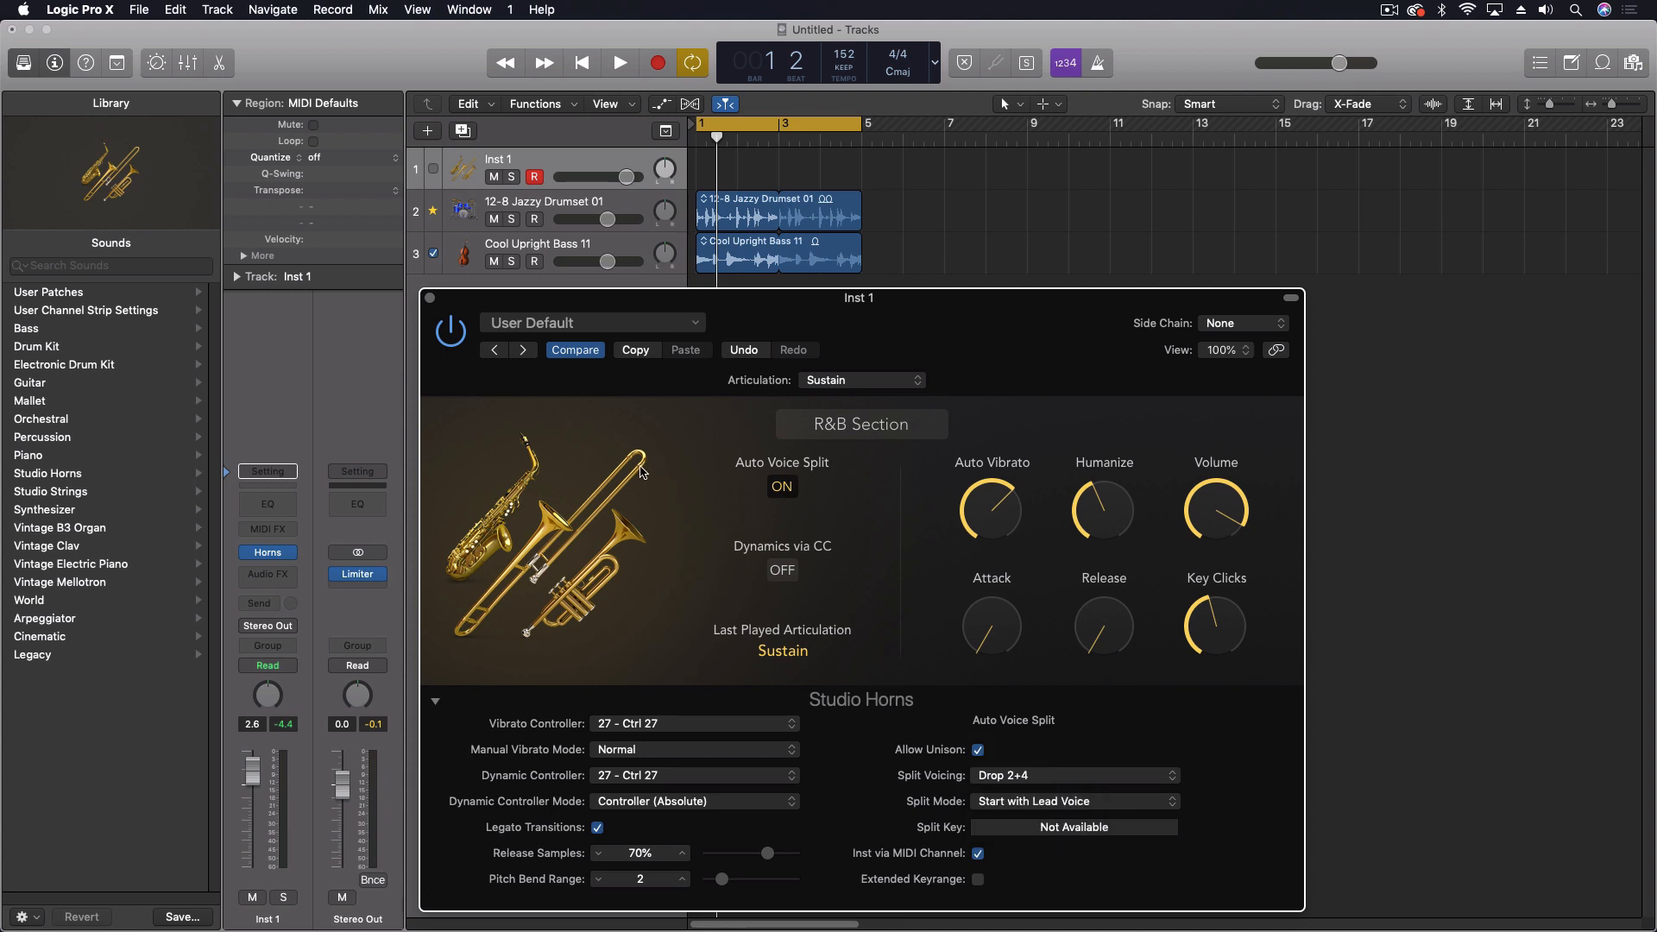
- Audition the Doit and Fall Long articulations on the R&B Section, and settle on Staccato
{"action": "mouse_move", "coordinate": [1103, 516]}
{"action": "mouse_move", "coordinate": [1217, 621]}
{"action": "left_click", "coordinate": [842, 385]}
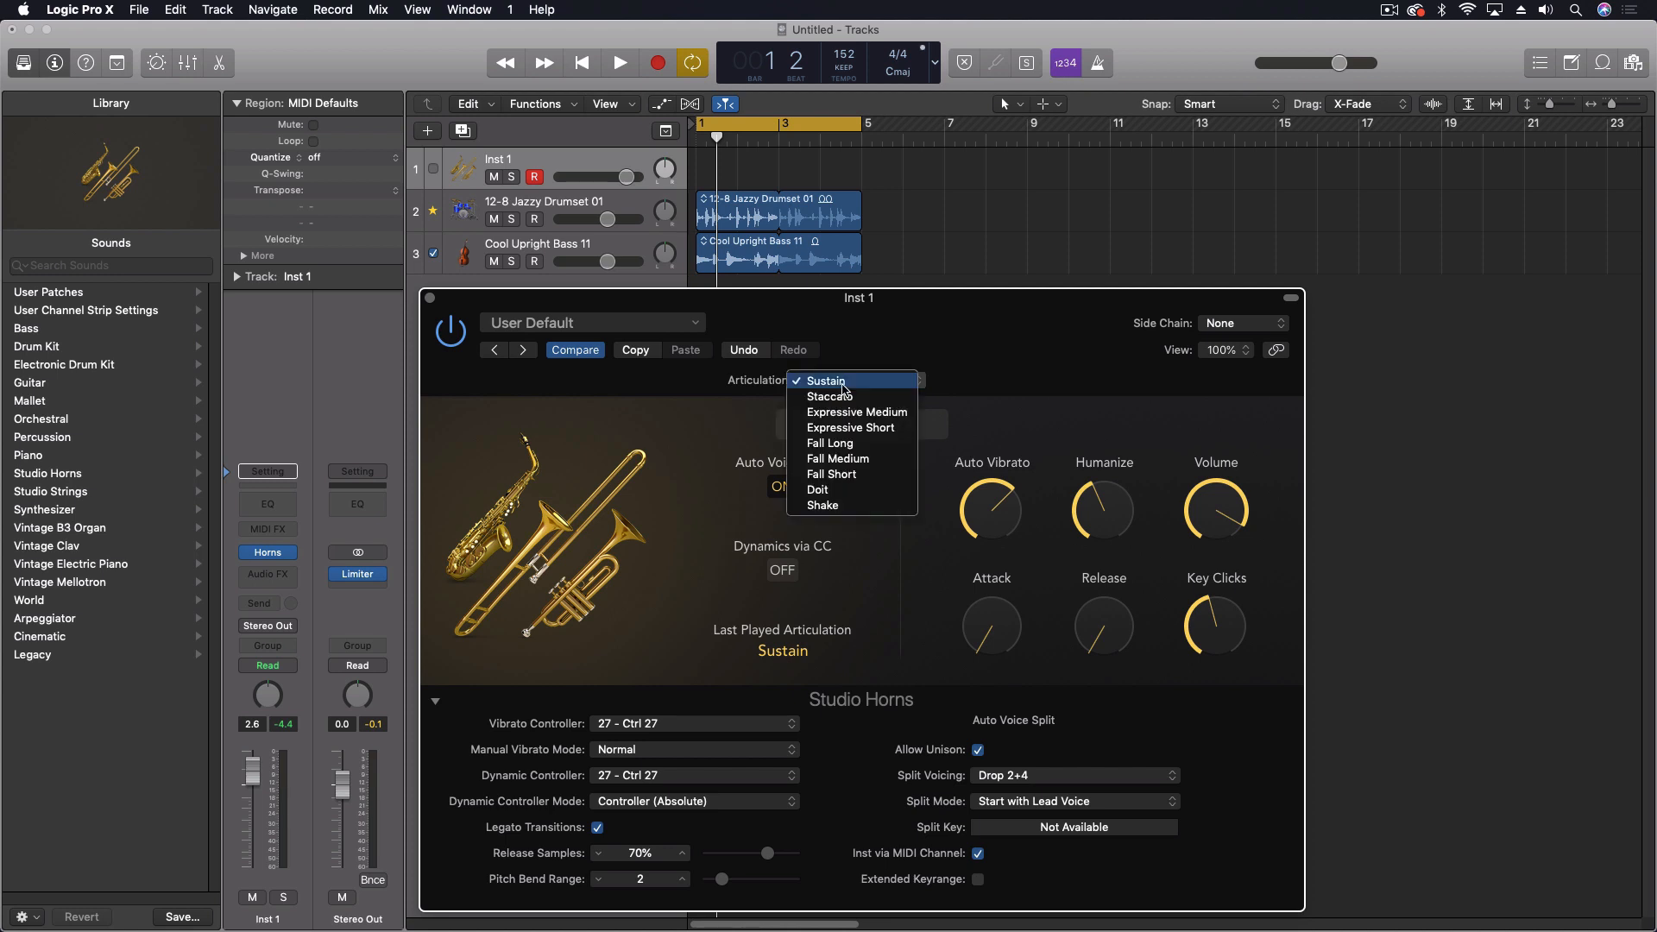
{"action": "left_click", "coordinate": [852, 497]}
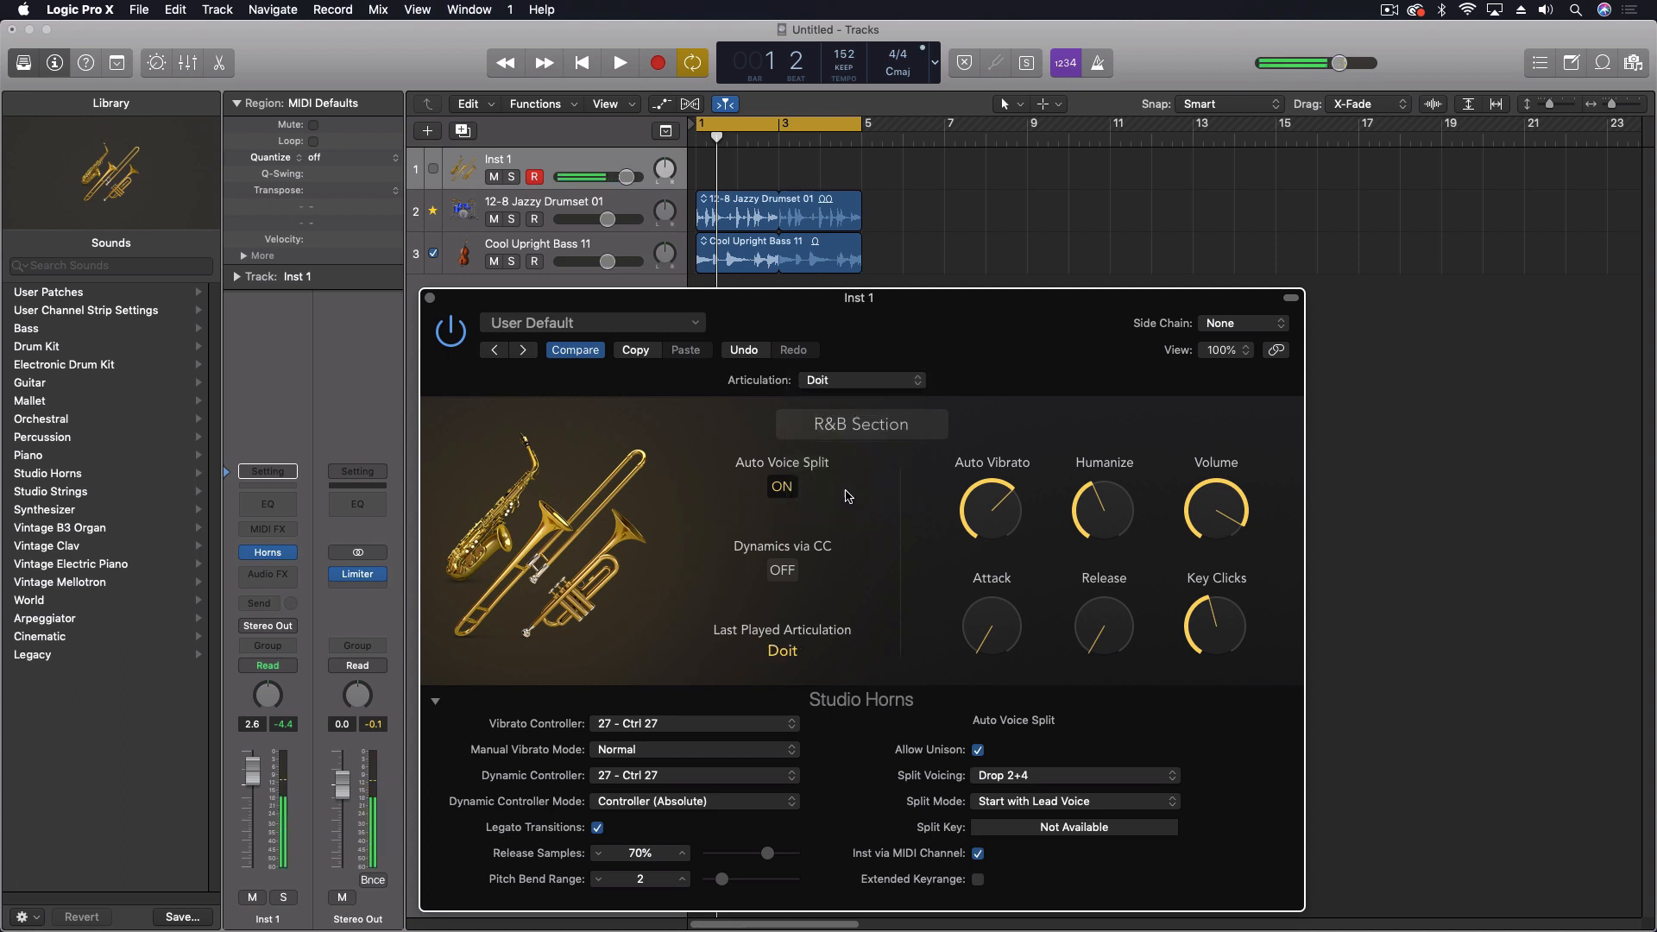
{"action": "left_click", "coordinate": [842, 384]}
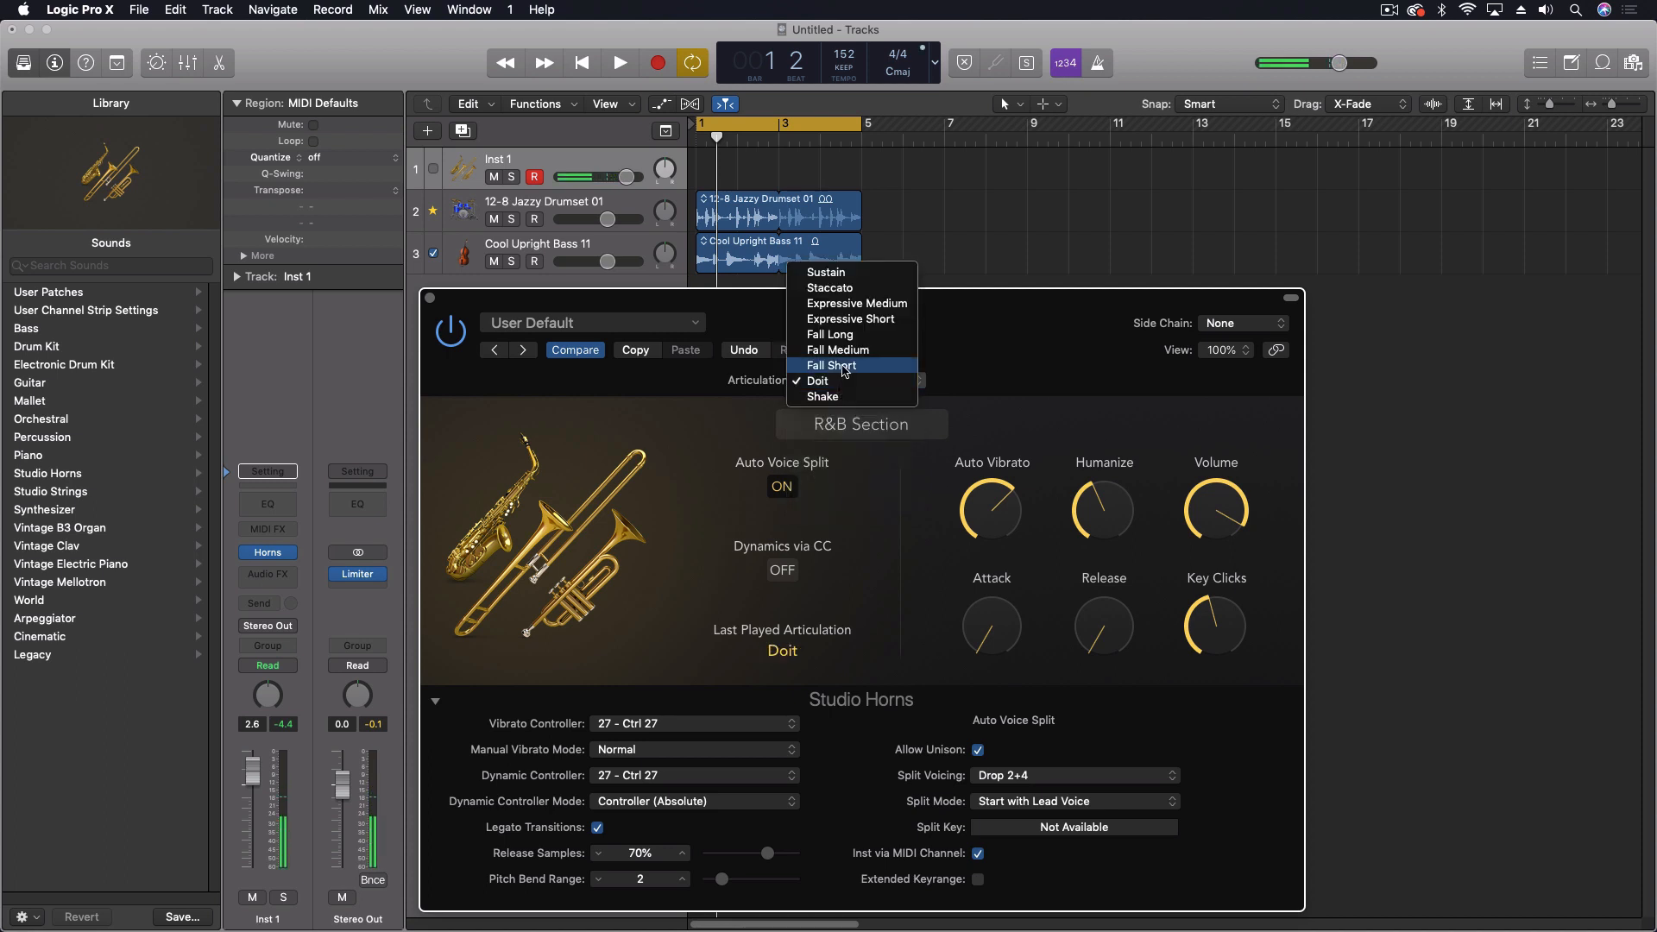
{"action": "left_click", "coordinate": [847, 338]}
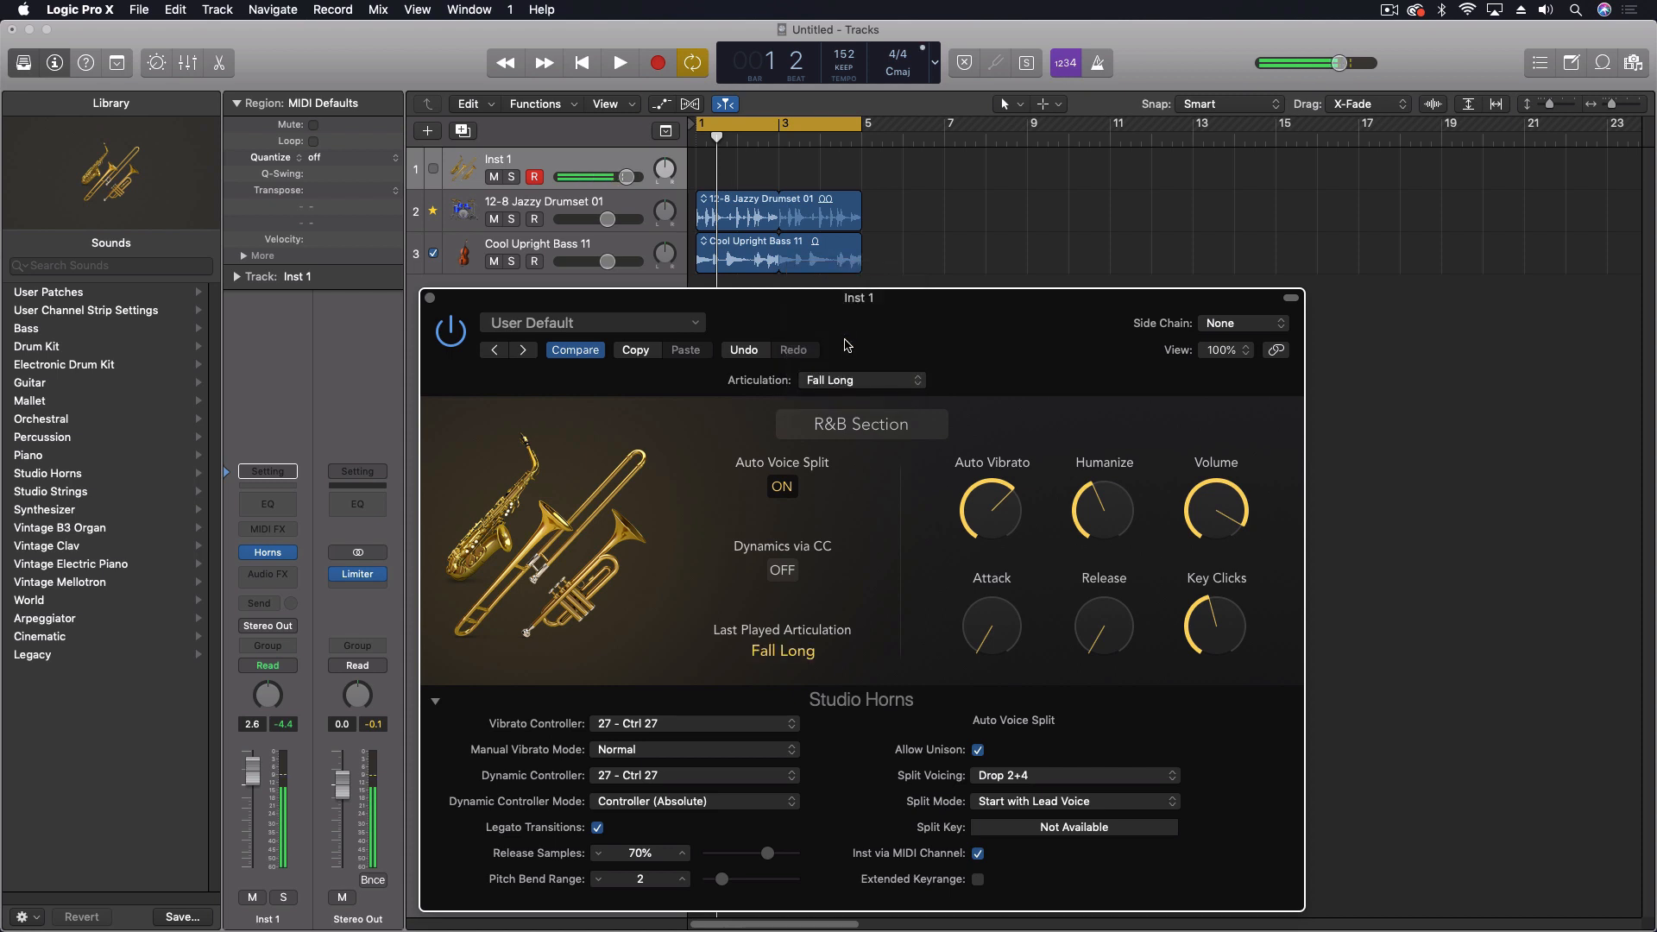
{"action": "left_click", "coordinate": [863, 383]}
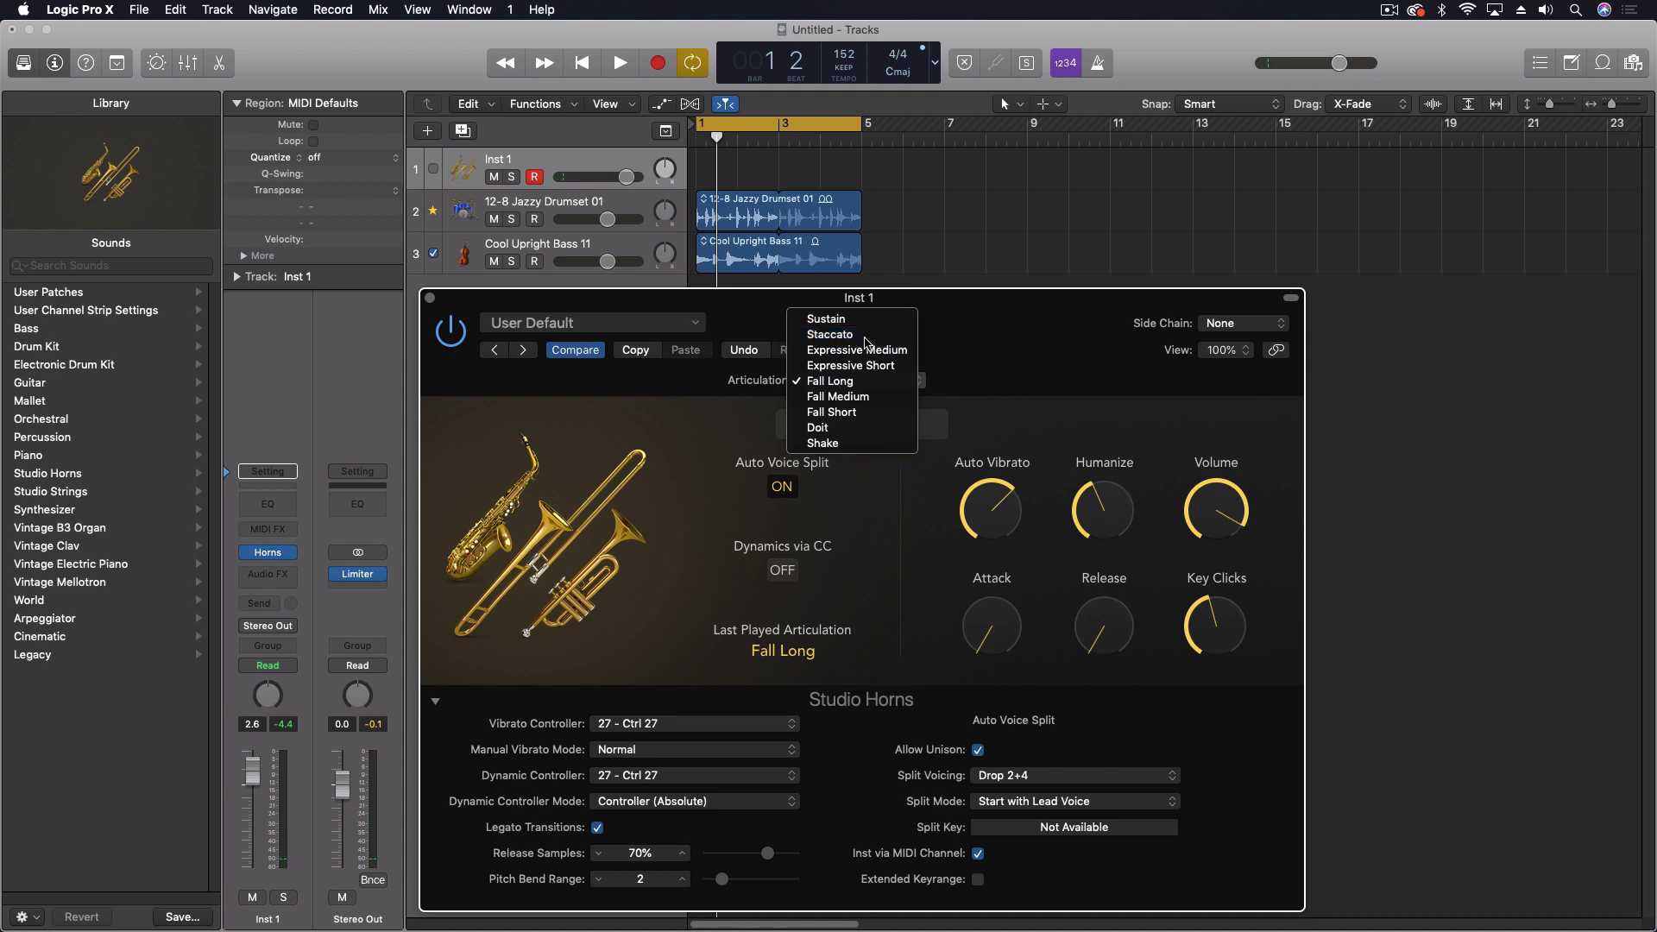
{"action": "left_click", "coordinate": [831, 334]}
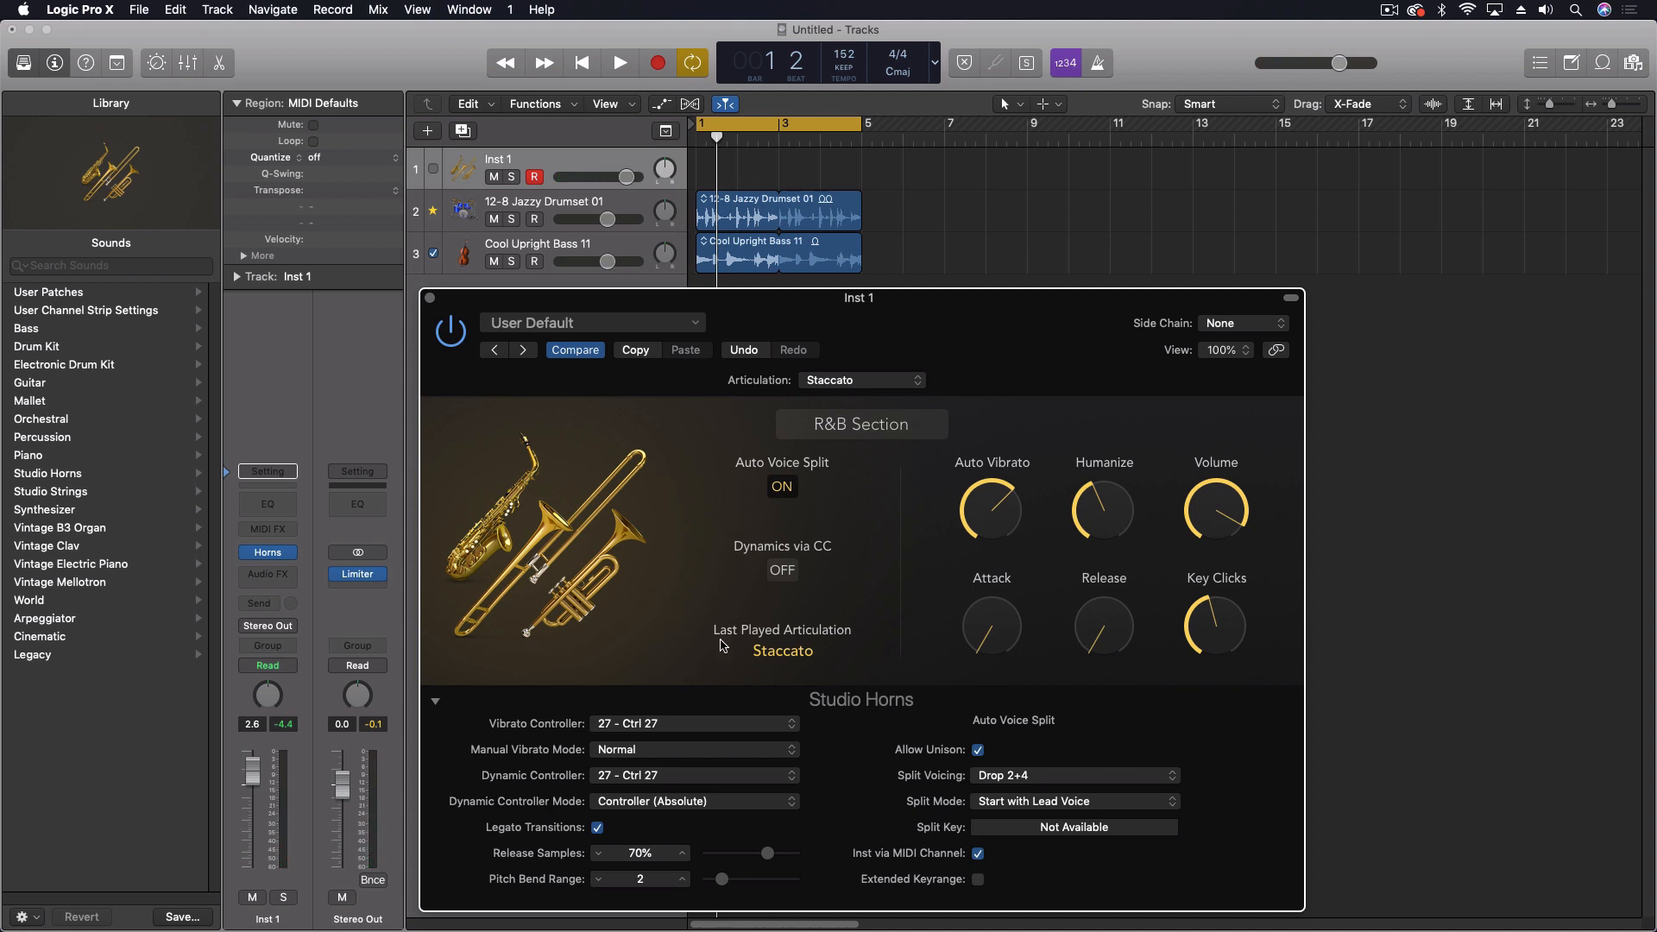
- Try Extended Keyrange on the R&B Section and turn it back off
{"action": "left_click", "coordinate": [978, 880]}
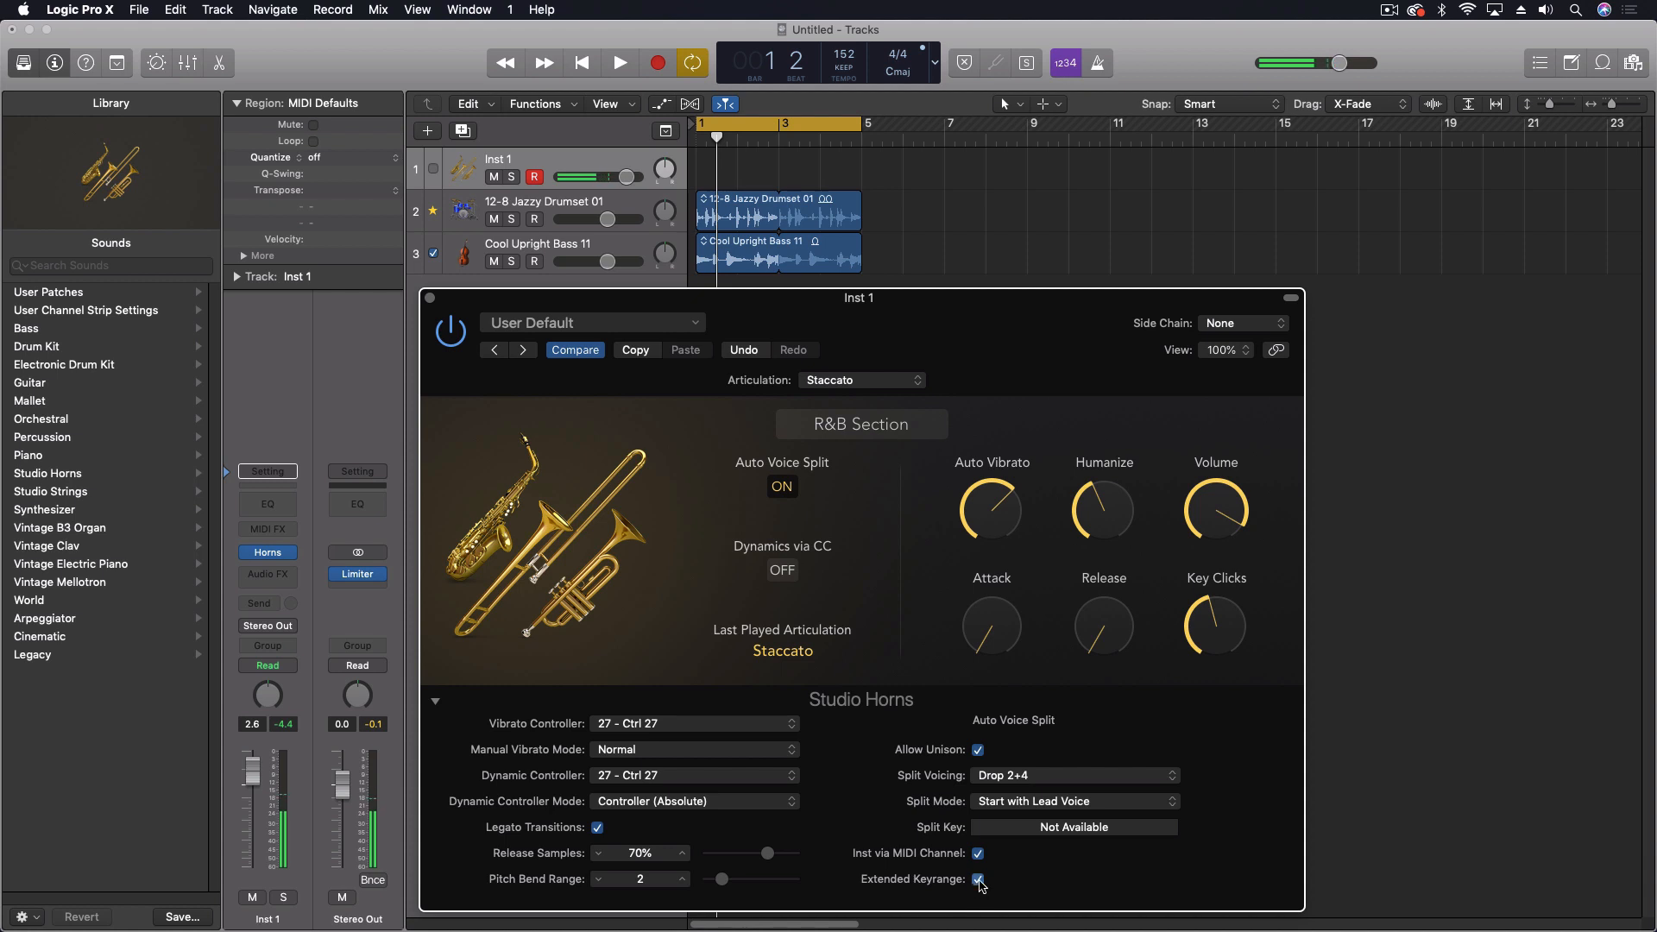
{"action": "left_click", "coordinate": [978, 880]}
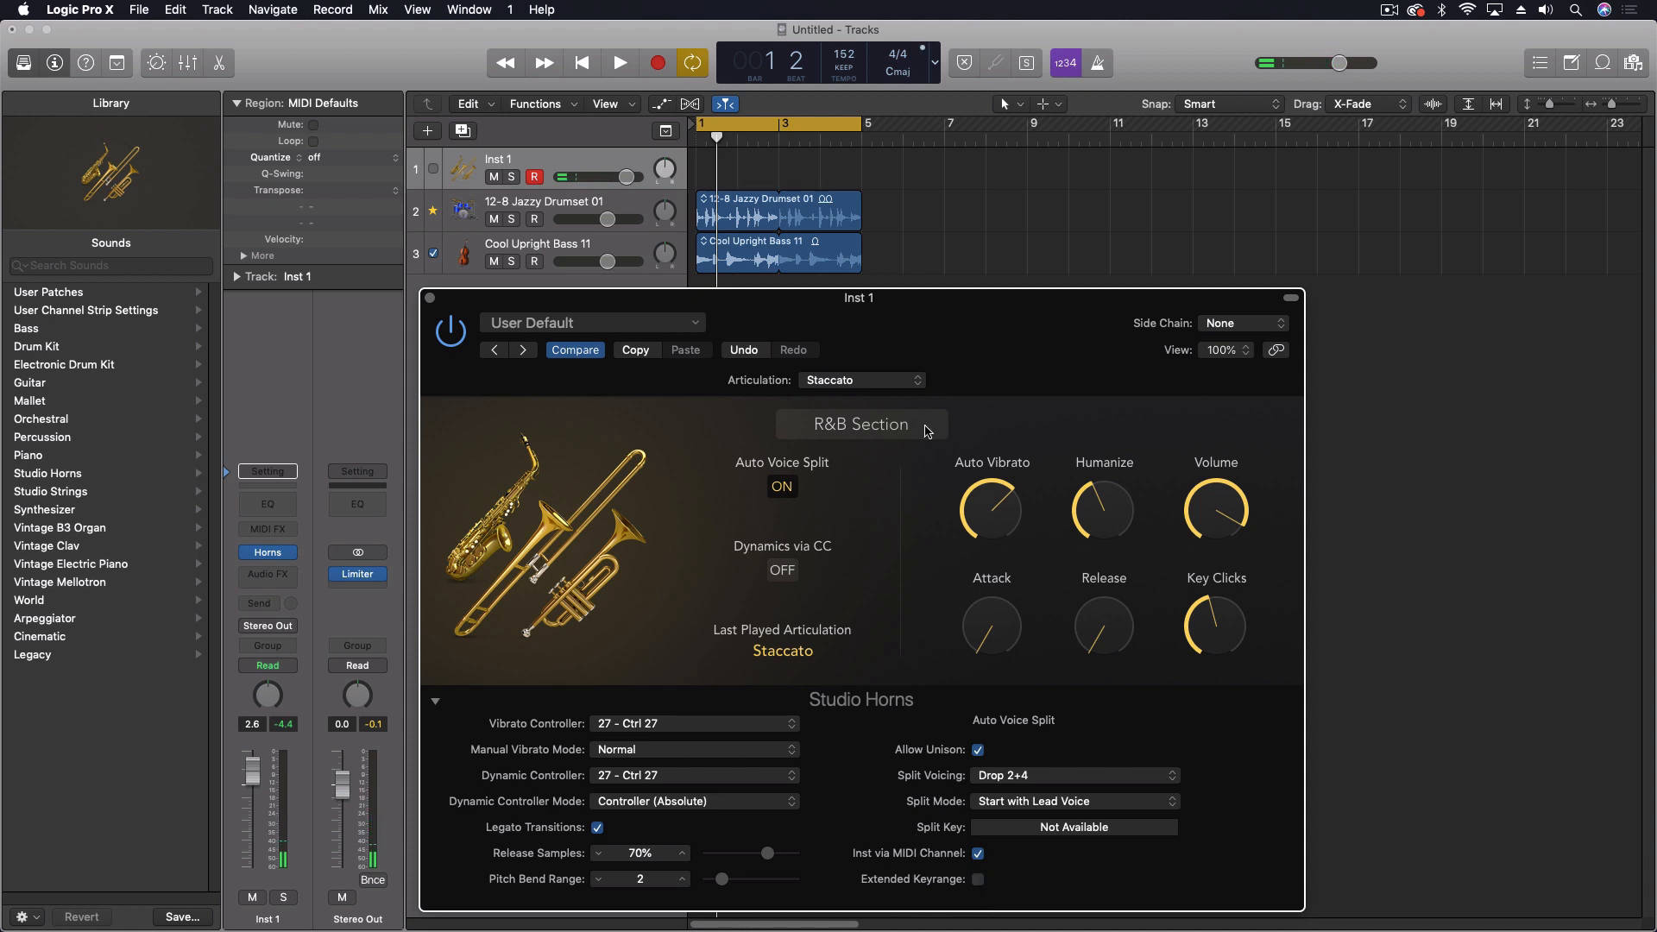
- Switch the instrument from the R&B Section to the single Trumpet 4
{"action": "mouse_move", "coordinate": [1003, 342]}
{"action": "left_mouse_down"}
{"action": "mouse_move", "coordinate": [1004, 295]}
{"action": "mouse_move", "coordinate": [1004, 312]}
{"action": "left_mouse_up"}
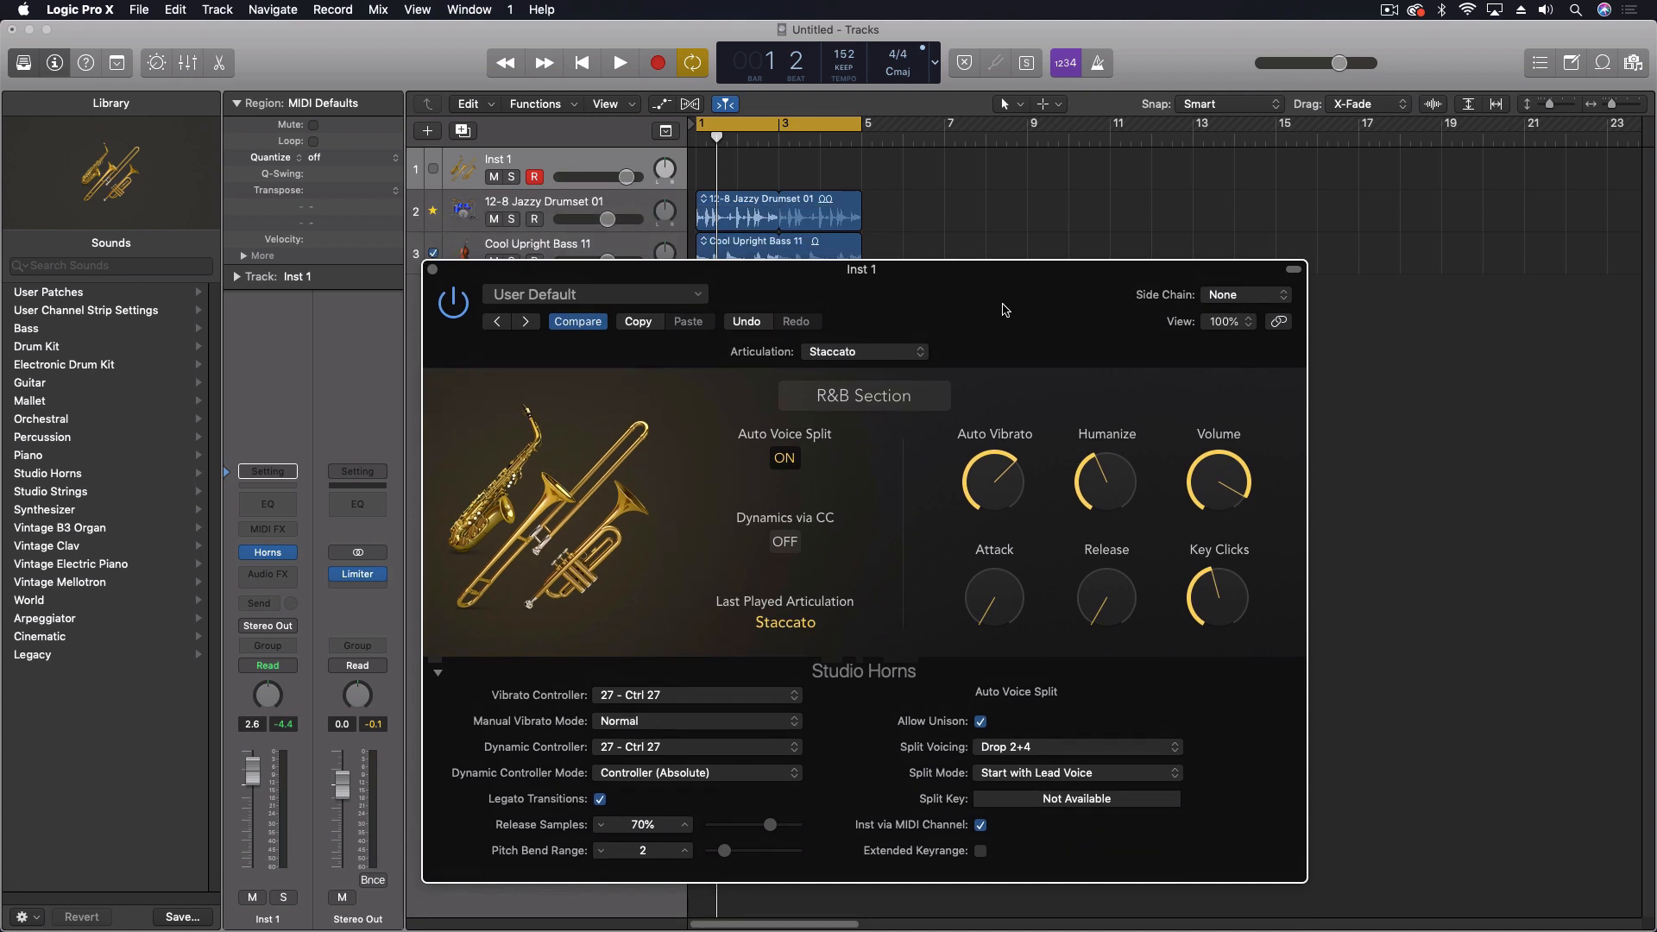
{"action": "left_click", "coordinate": [835, 398]}
{"action": "left_click", "coordinate": [835, 398]}
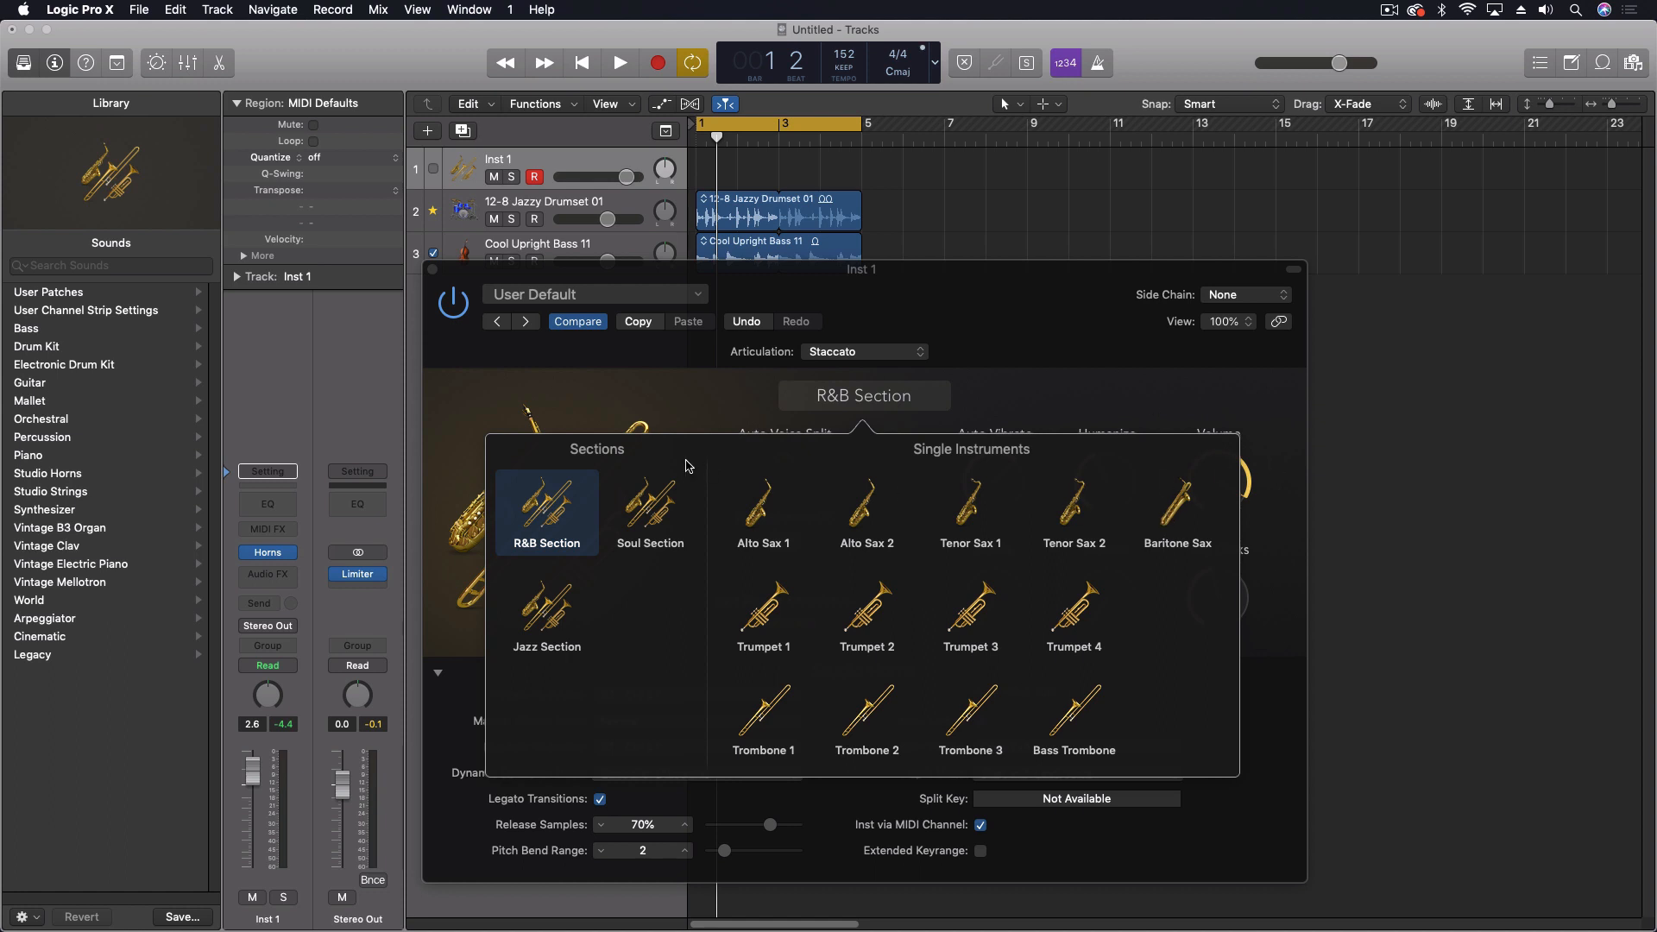
{"action": "left_click", "coordinate": [1081, 610]}
{"action": "left_click", "coordinate": [904, 382]}
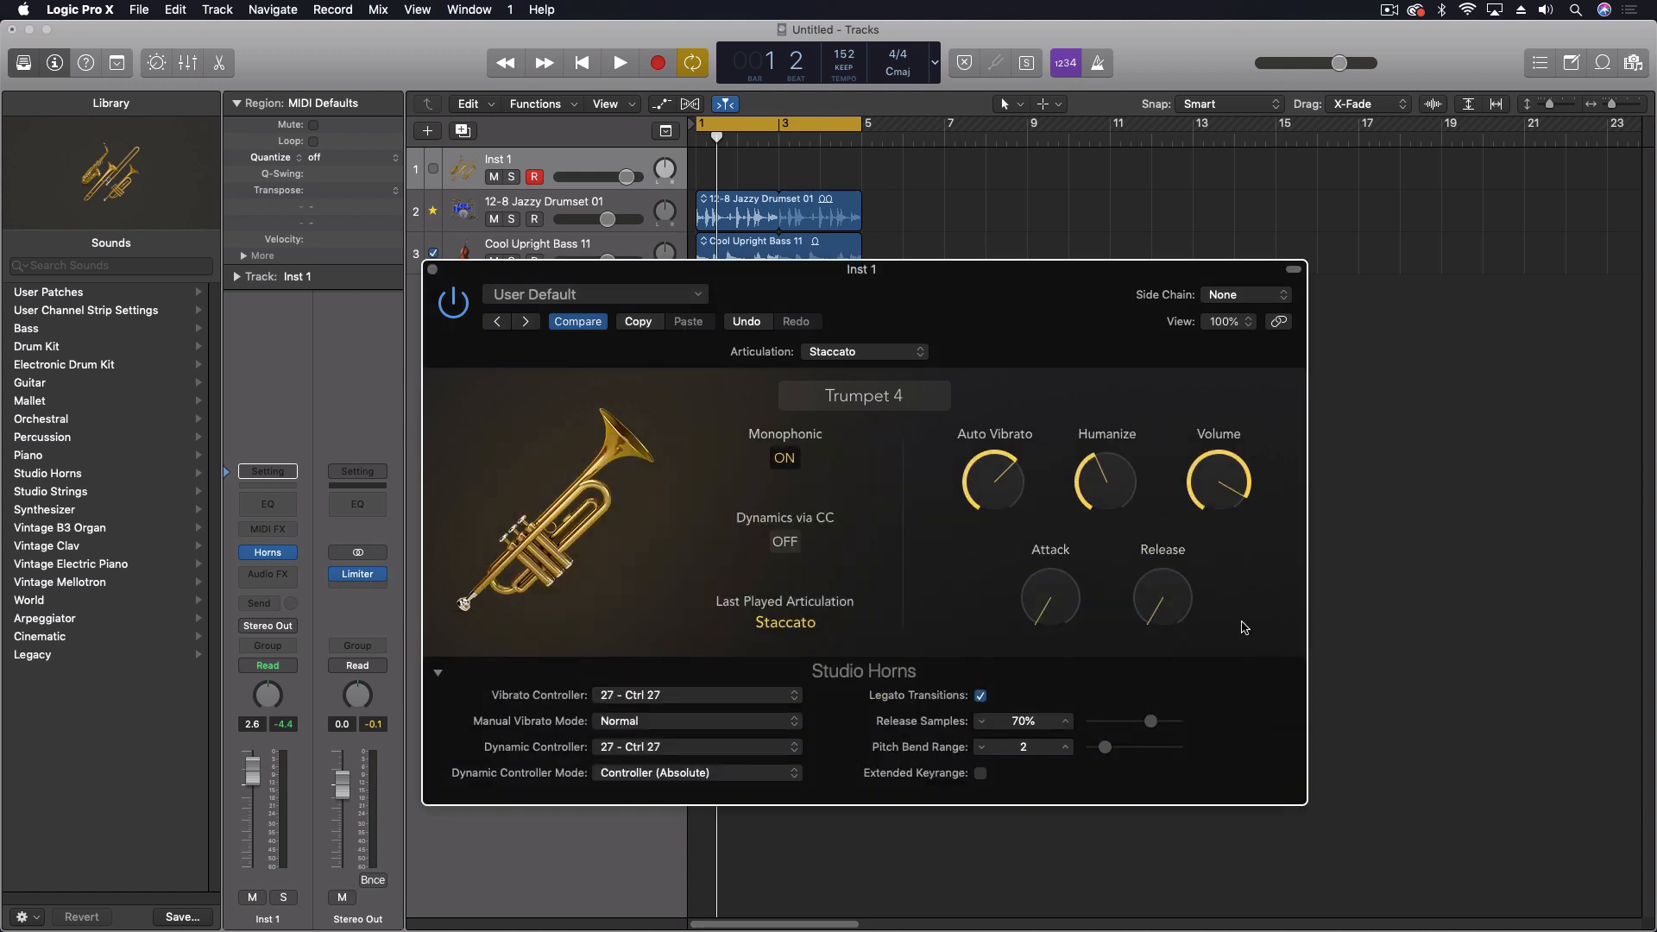
- Load Trombone 2 as the single instrument and look through its available articulations
{"action": "left_click", "coordinate": [859, 402]}
{"action": "left_click", "coordinate": [864, 704]}
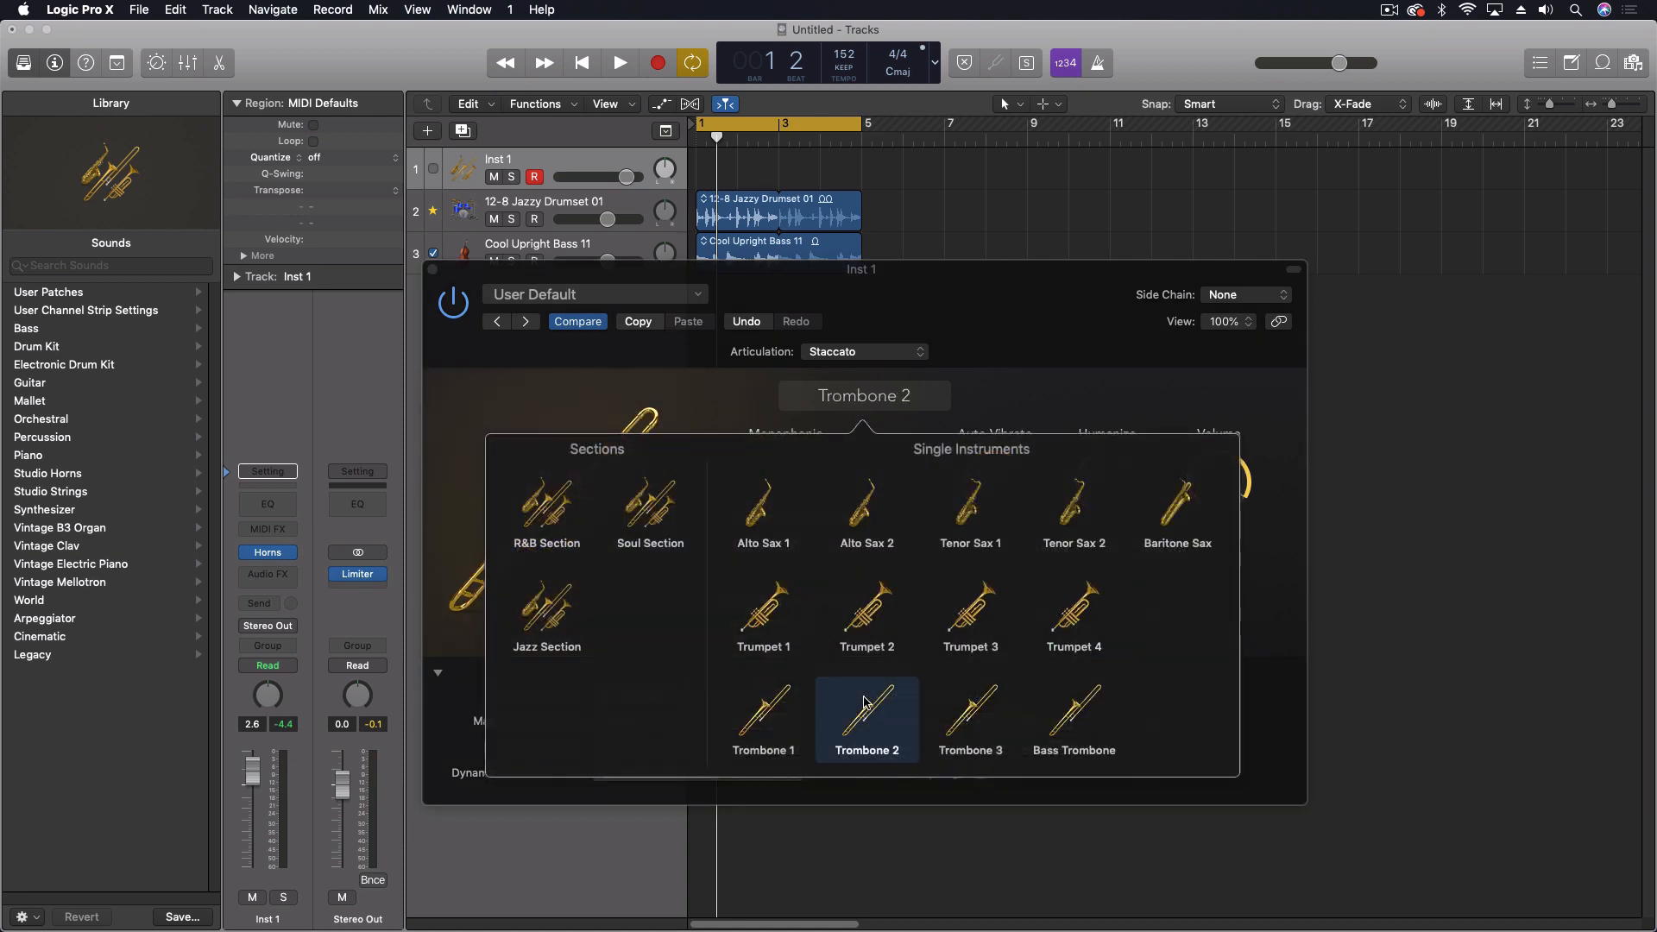
{"action": "left_click", "coordinate": [906, 403]}
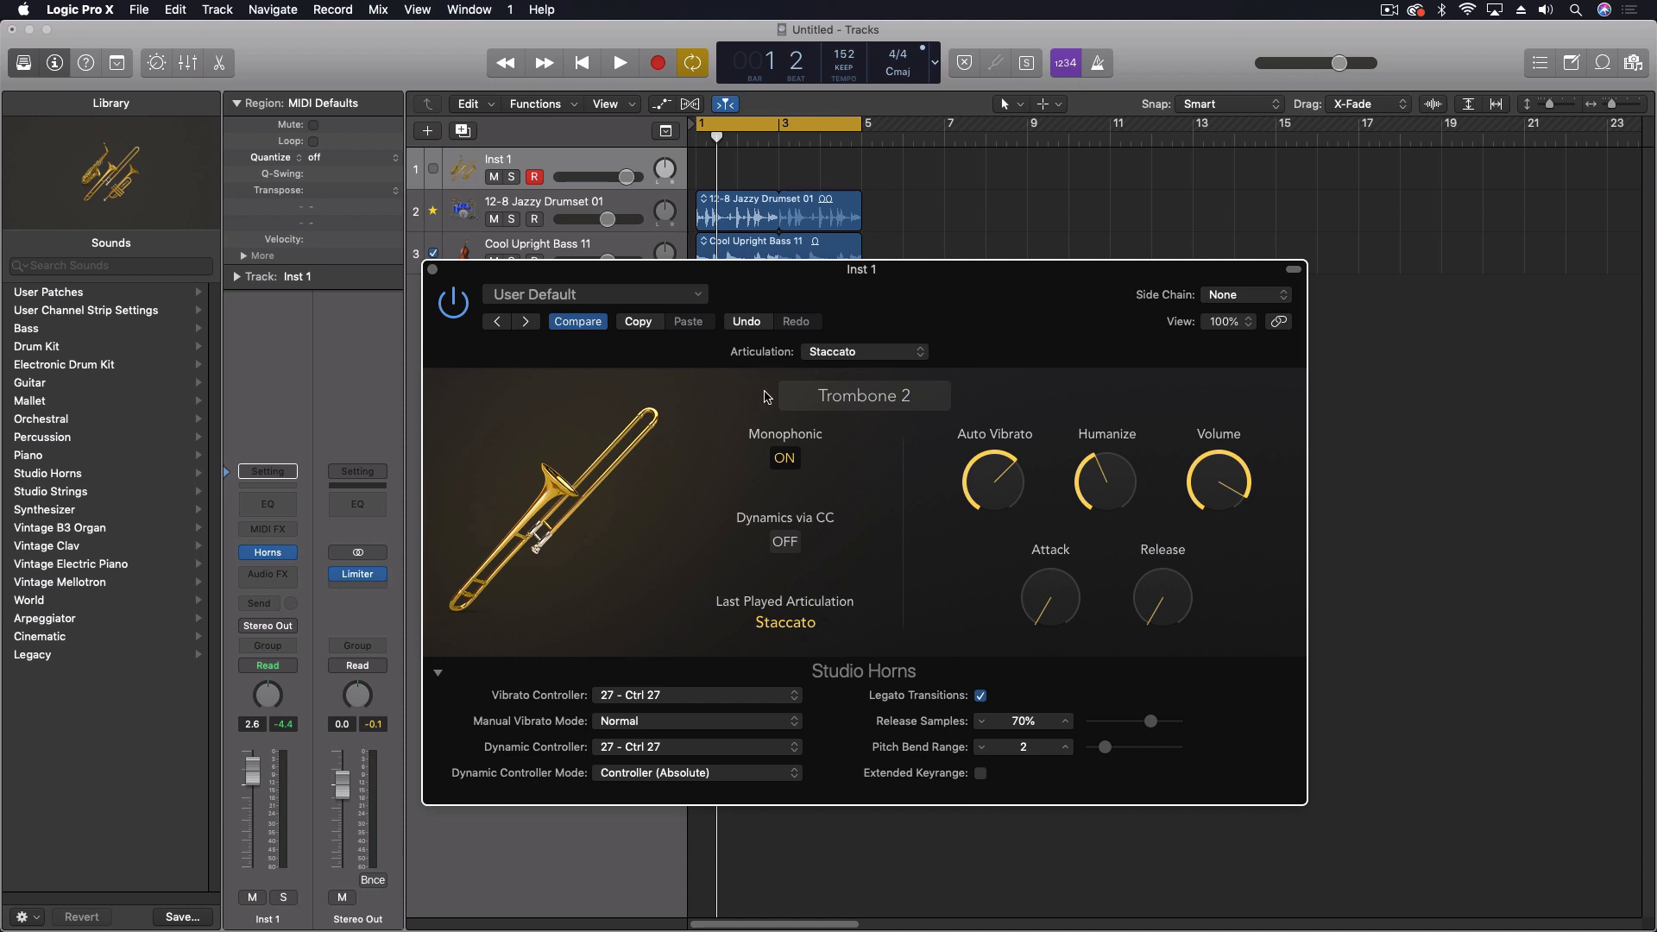
{"action": "left_click", "coordinate": [828, 354]}
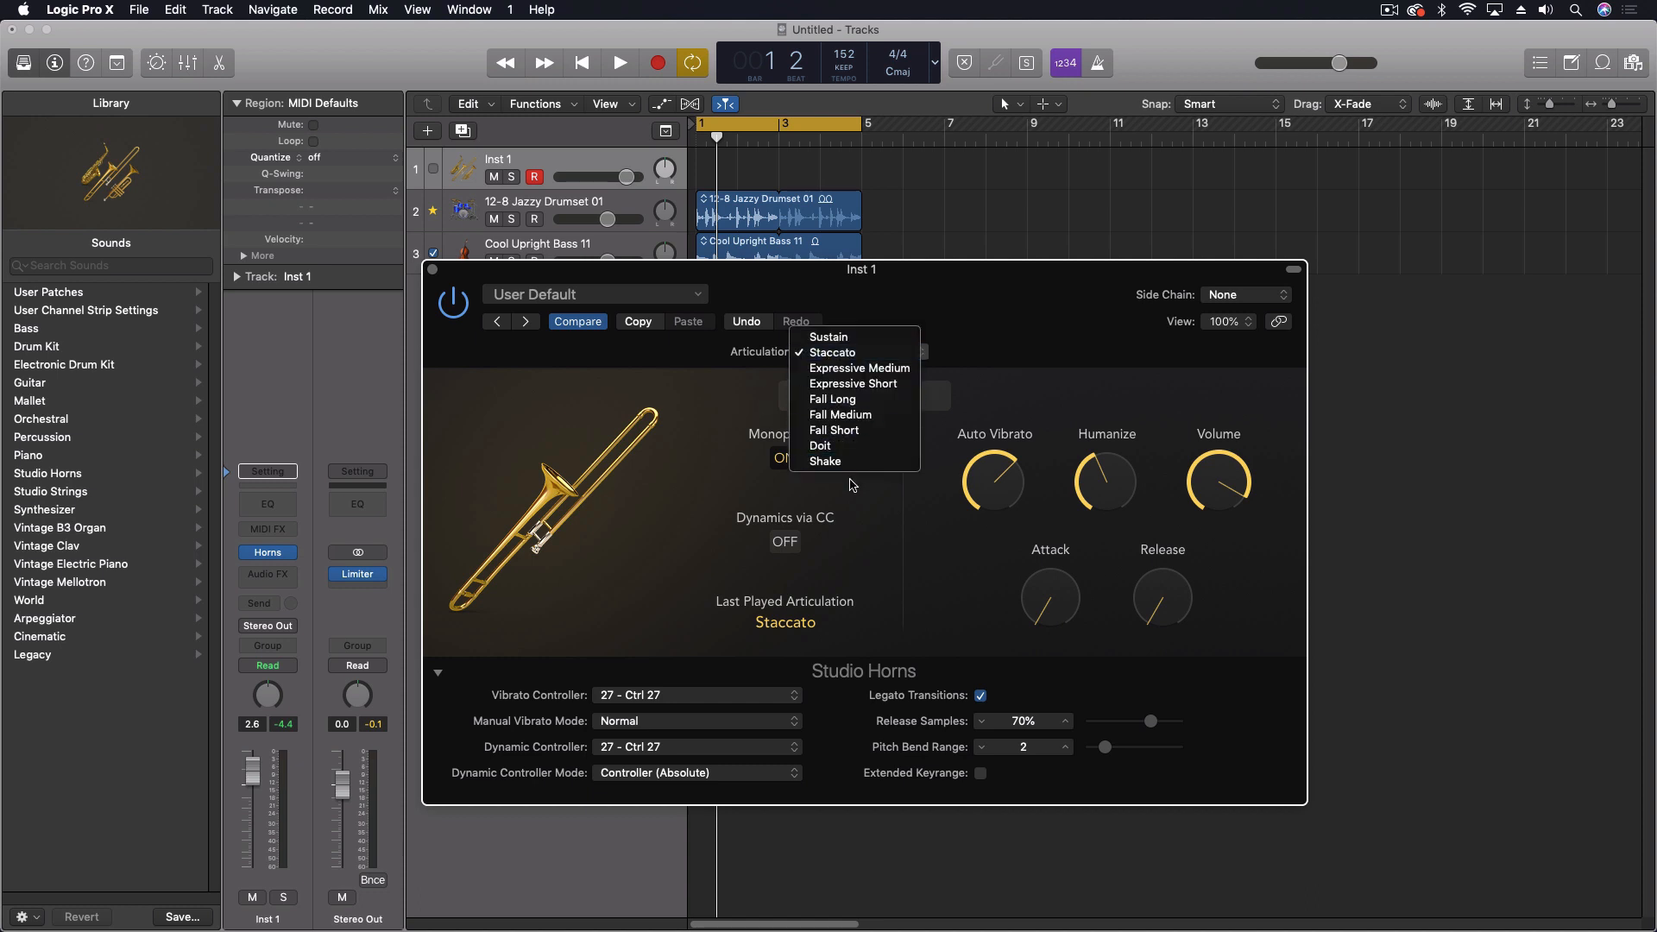
{"action": "left_click", "coordinate": [948, 304]}
- Load Trumpet 2 as the single instrument and look through its available articulations
{"action": "left_click", "coordinate": [824, 406]}
{"action": "left_click", "coordinate": [869, 611]}
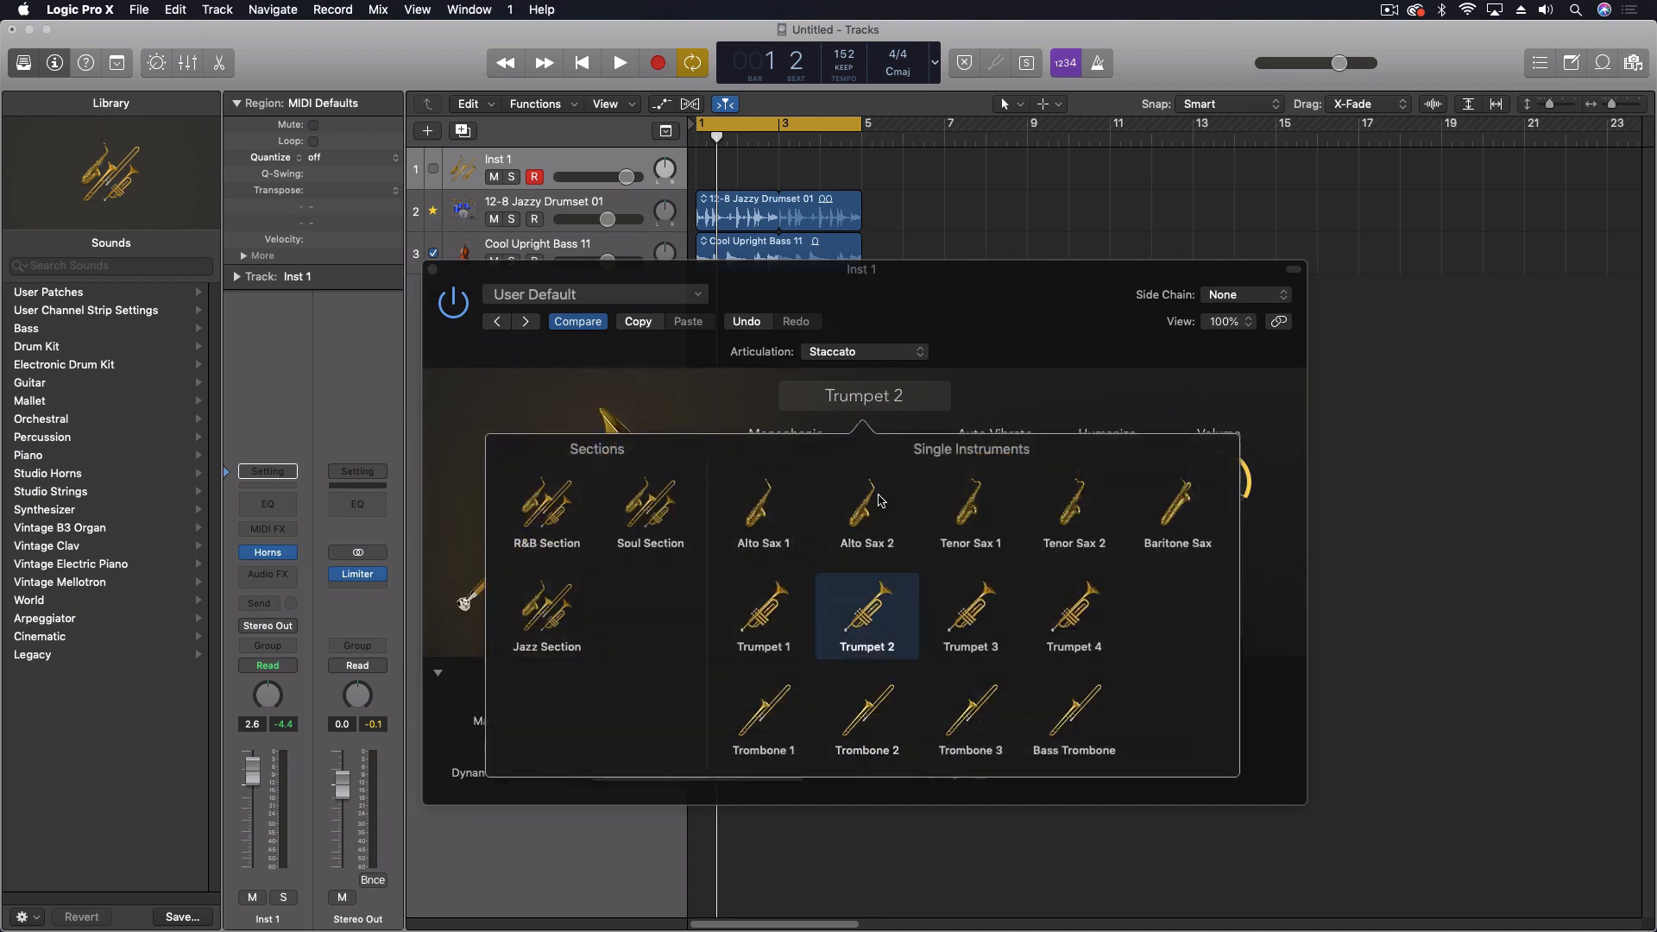
{"action": "left_click", "coordinate": [853, 352]}
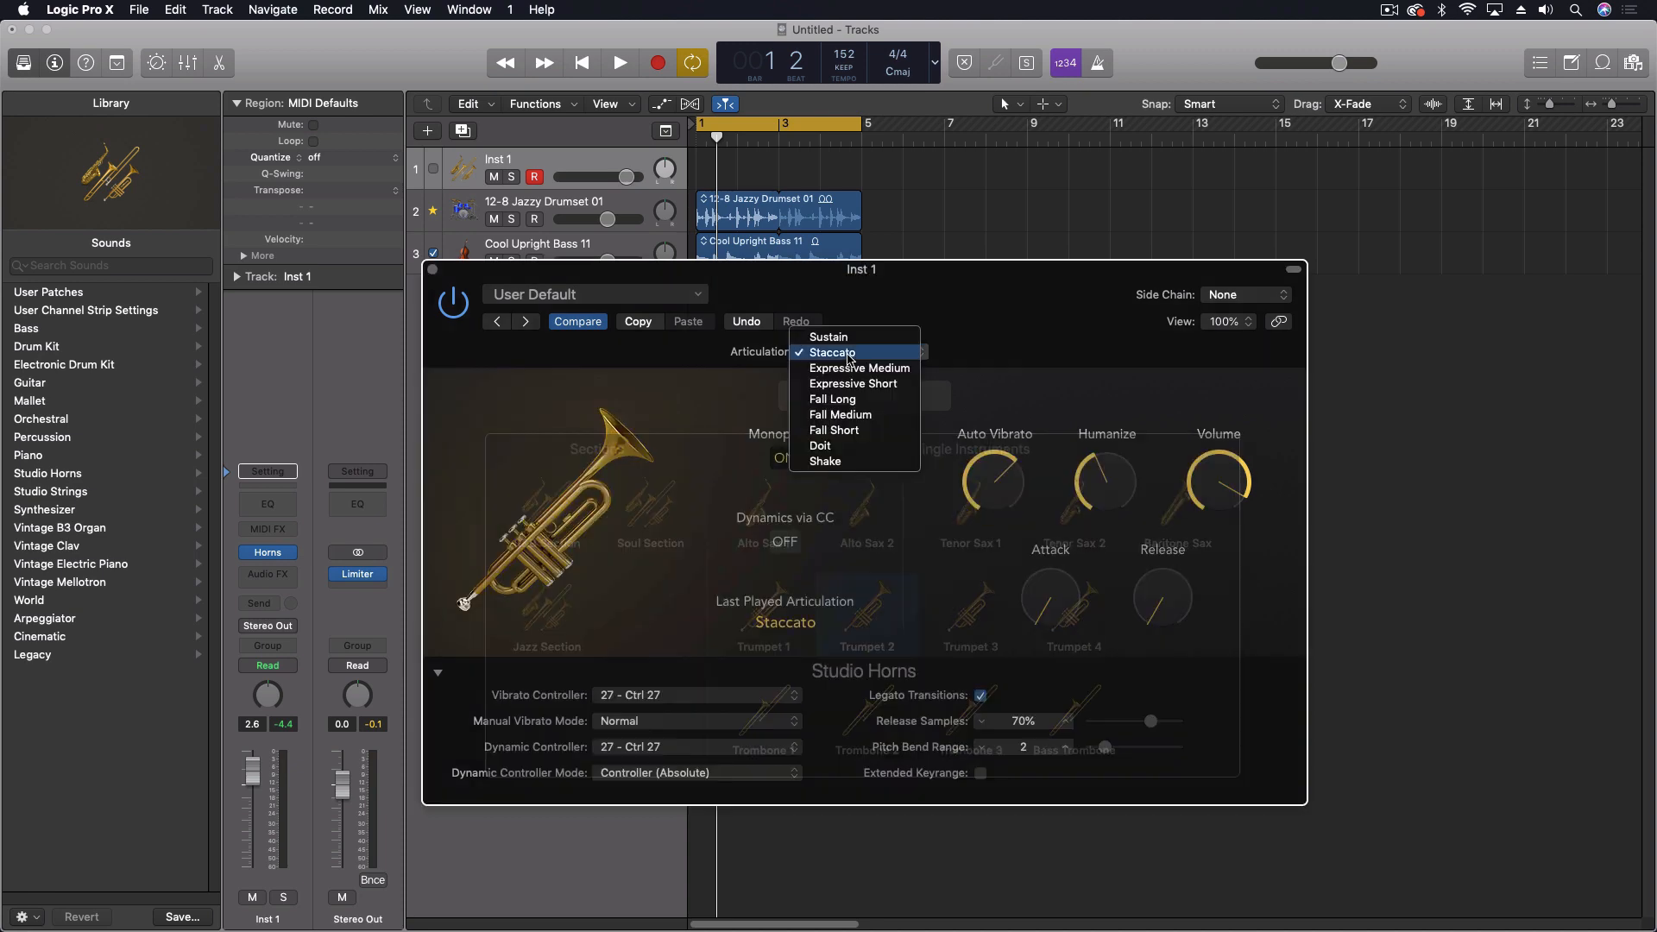
{"action": "left_click", "coordinate": [968, 321]}
- Switch the single instrument to Alto Sax 2 and look through its articulation choices
{"action": "left_click", "coordinate": [864, 399]}
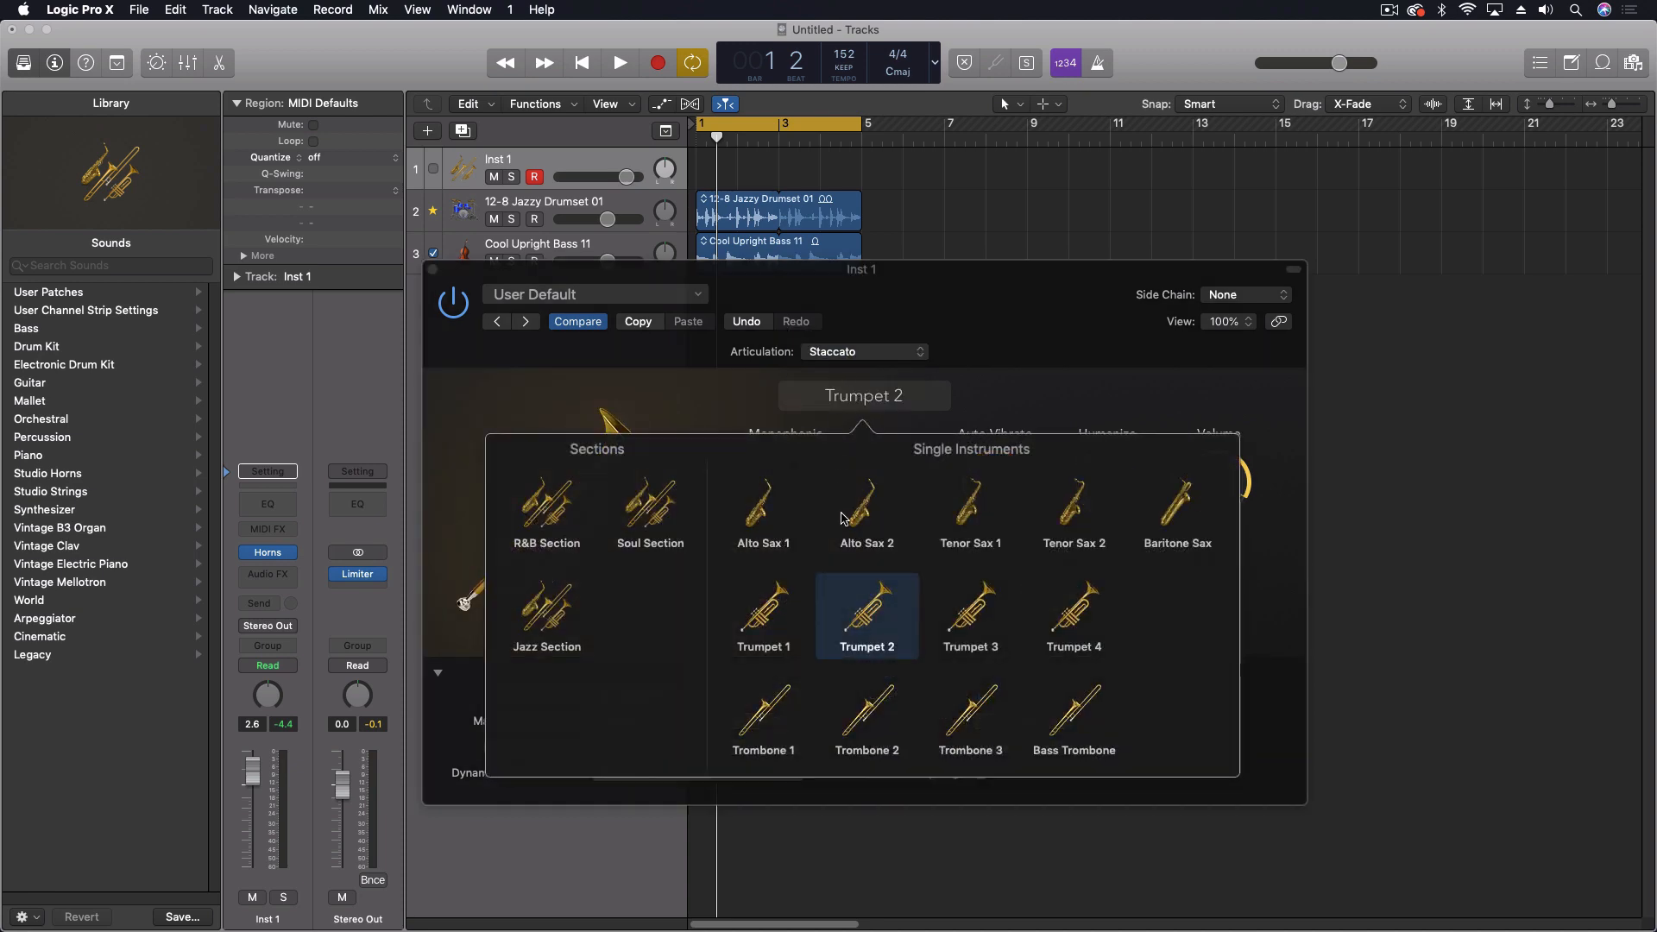
{"action": "left_click", "coordinate": [844, 518]}
{"action": "left_click", "coordinate": [864, 352]}
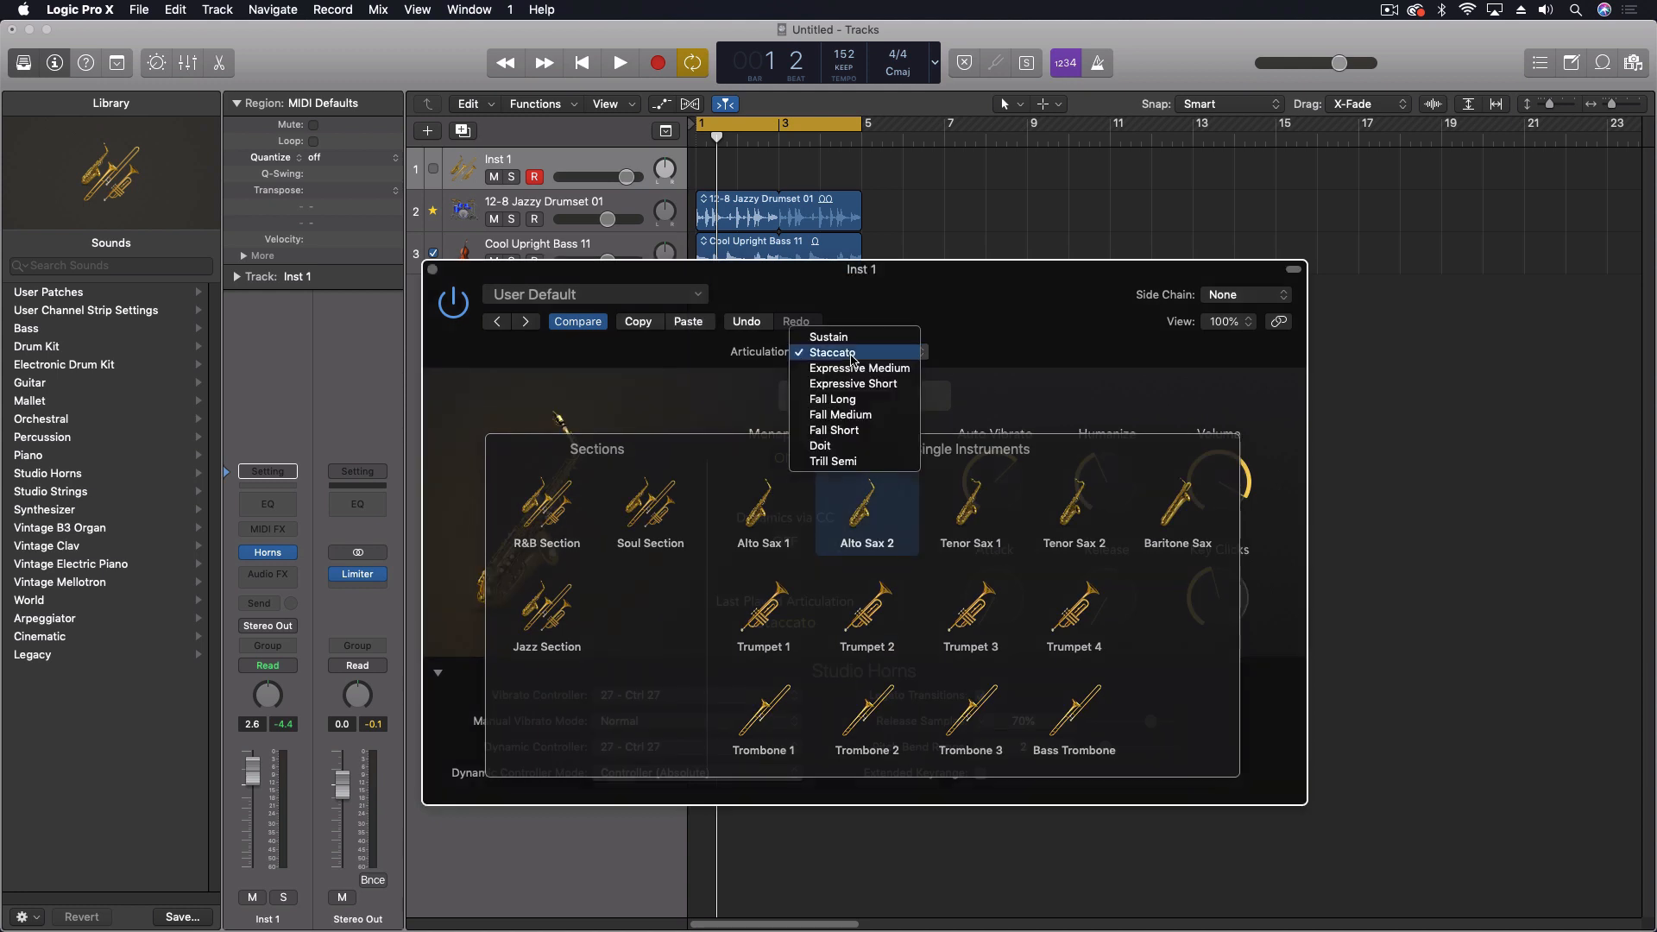
{"action": "left_click", "coordinate": [916, 316]}
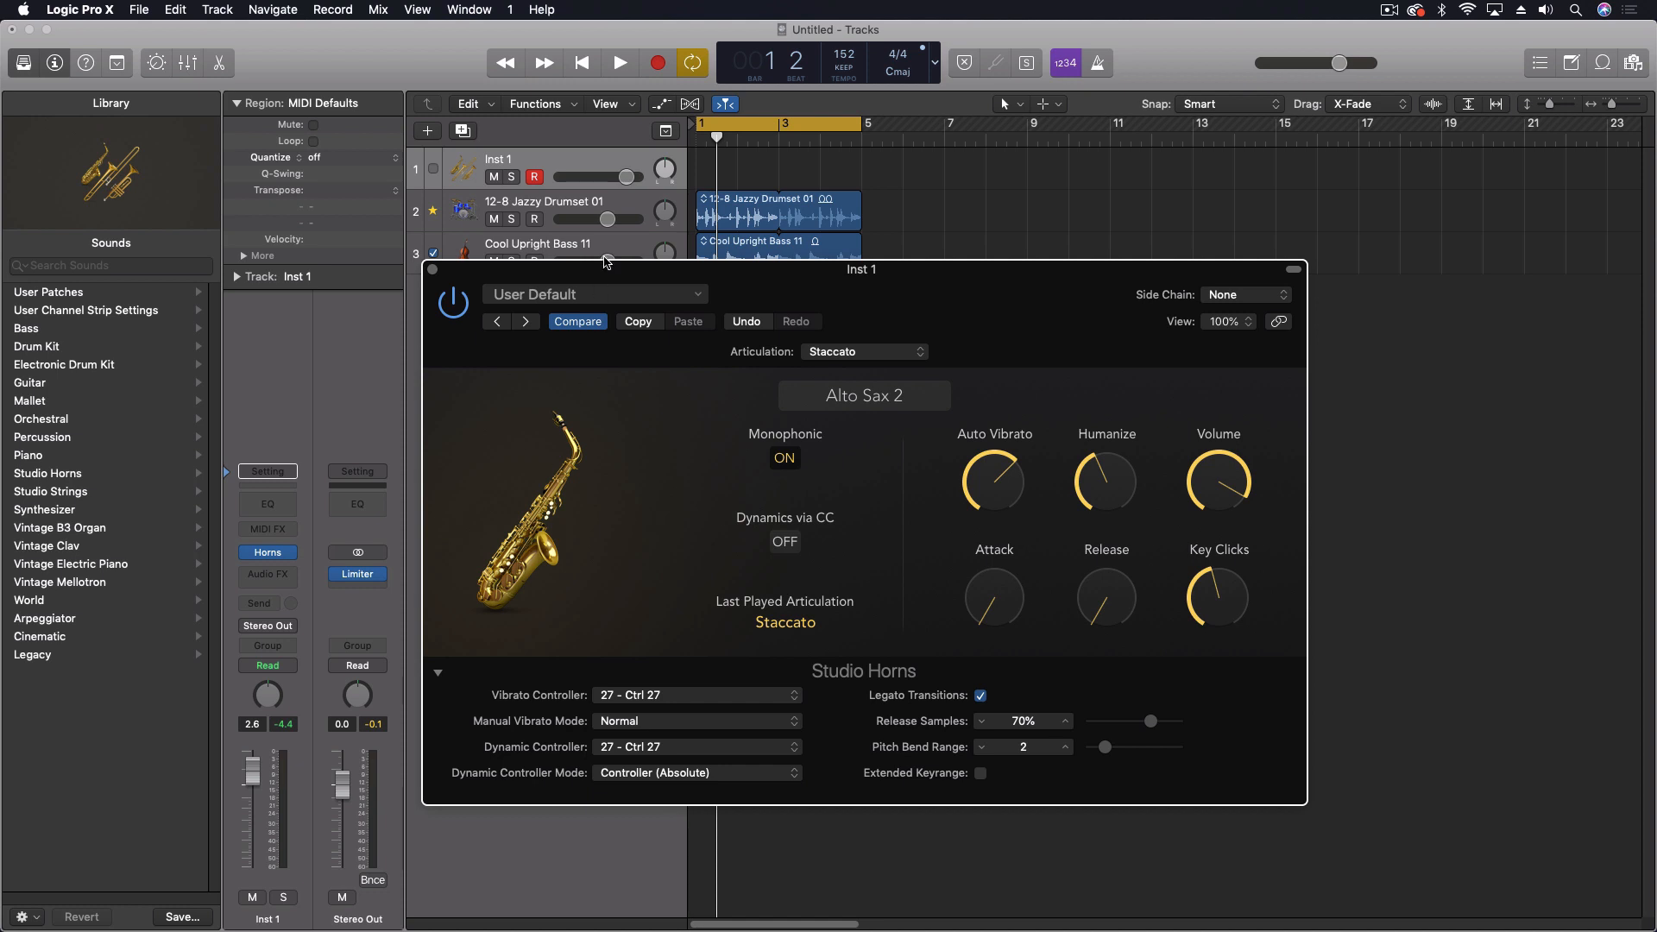
- Move the instrument window clear of the tracks and load the Studio Tenor Sax 1 patch from the library's Studio Horns single instruments
{"action": "left_click_drag", "start_coordinate": [608, 269], "coordinate": [893, 331]}
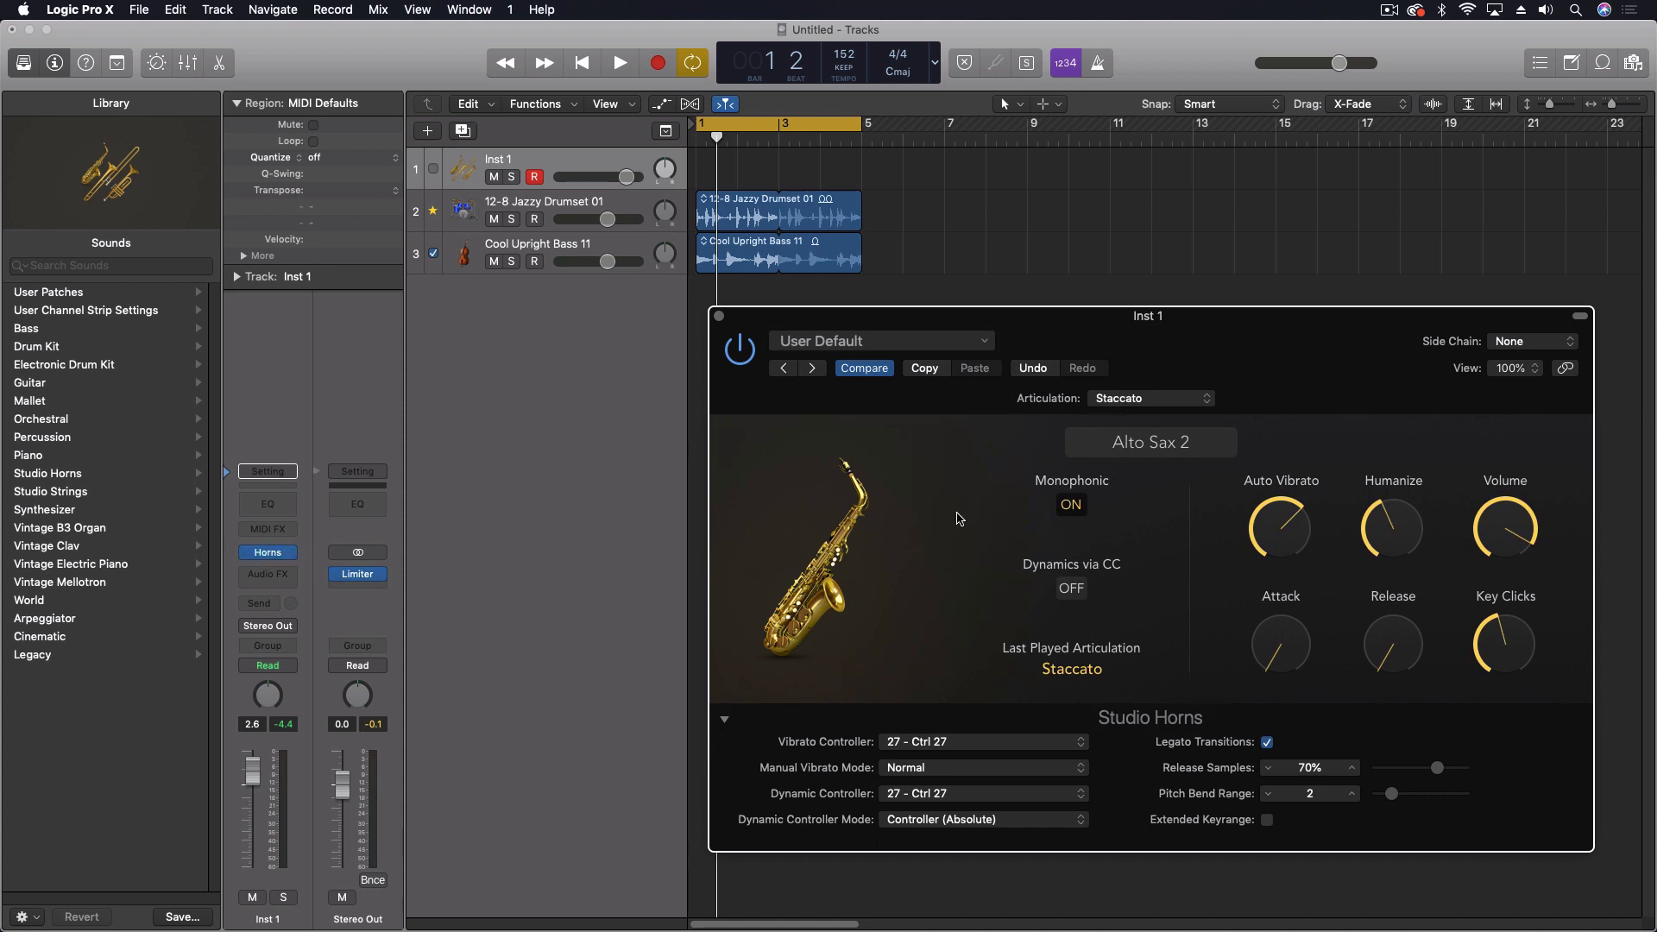
{"action": "left_click", "coordinate": [287, 399]}
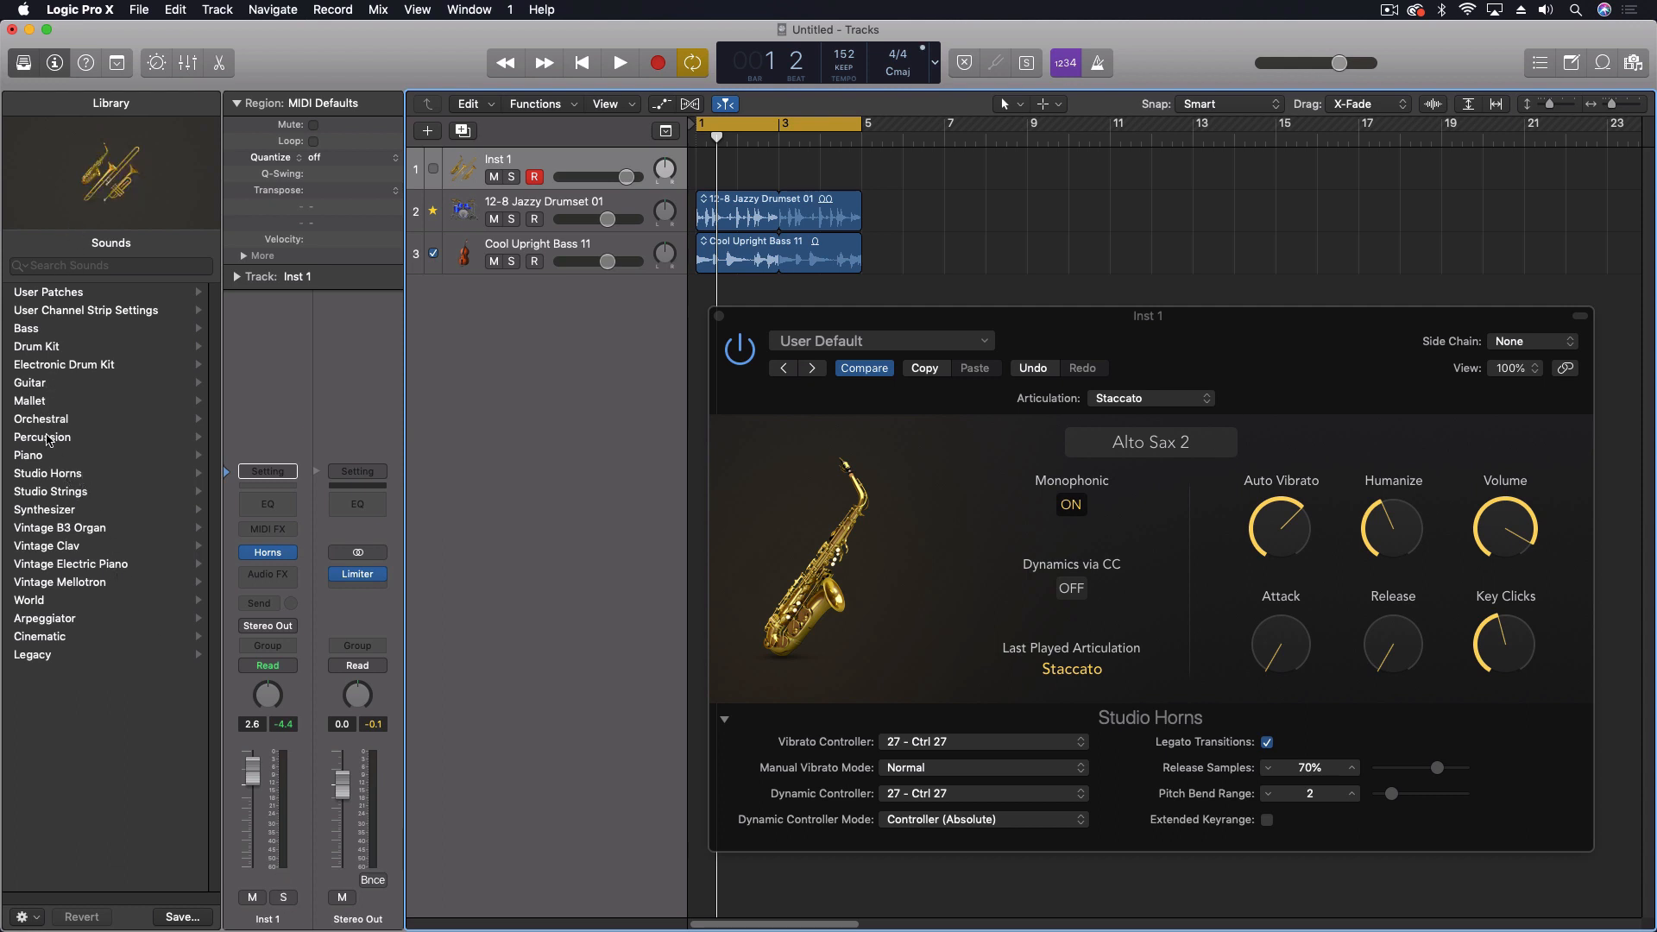
{"action": "left_click", "coordinate": [53, 475]}
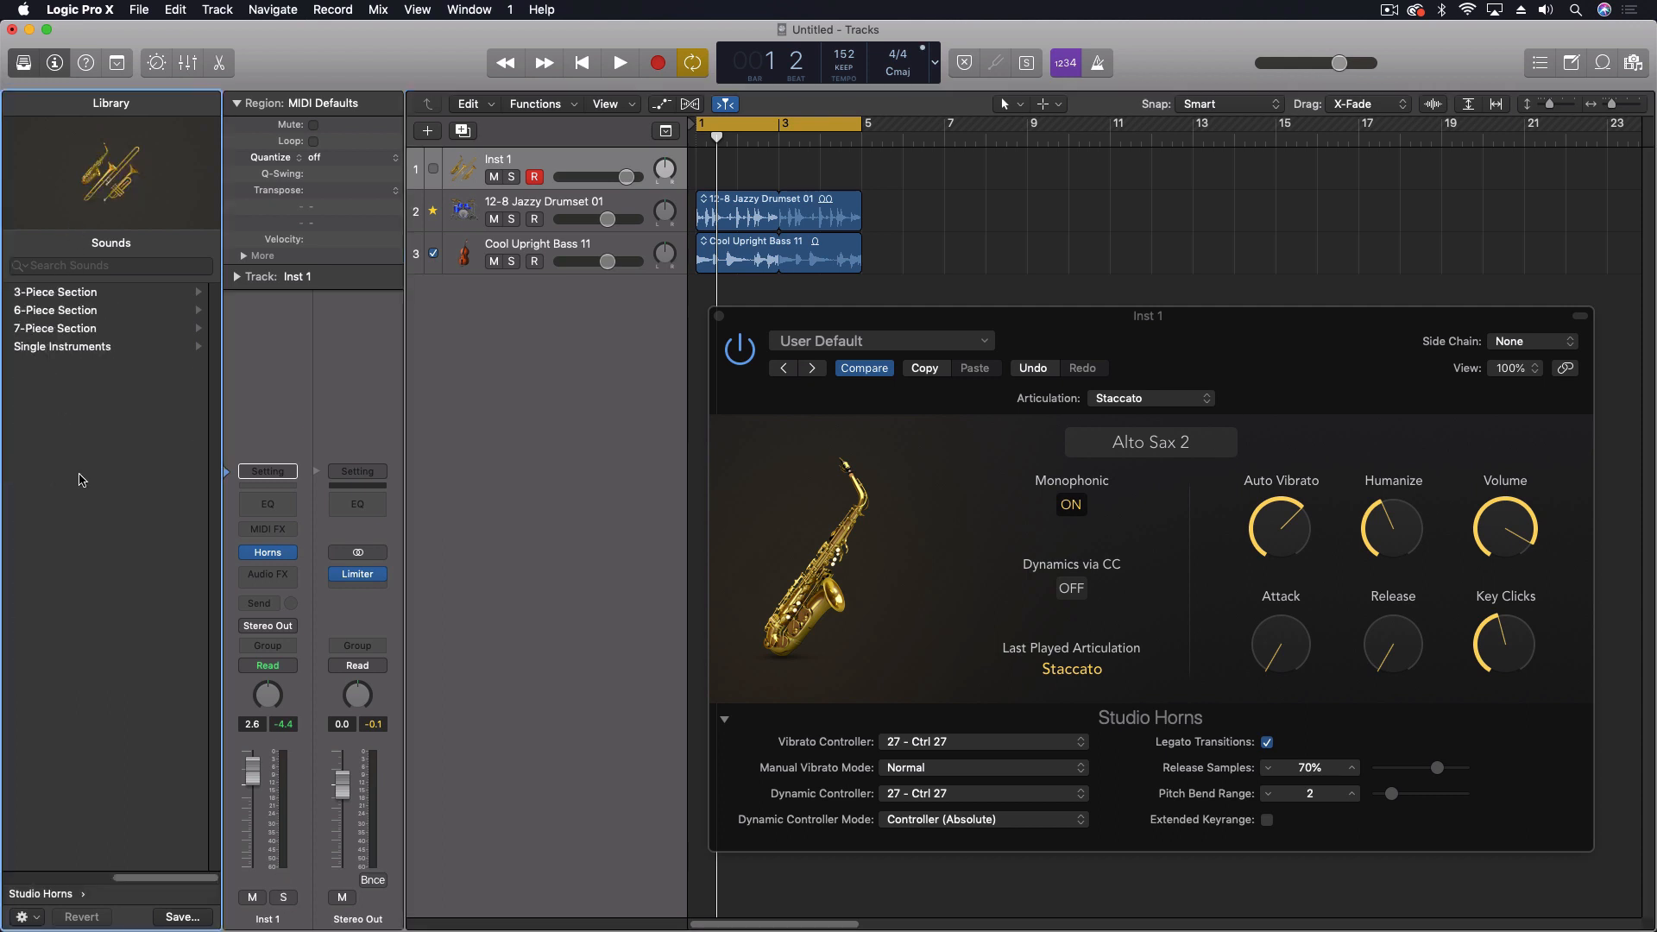
{"action": "left_click", "coordinate": [58, 295]}
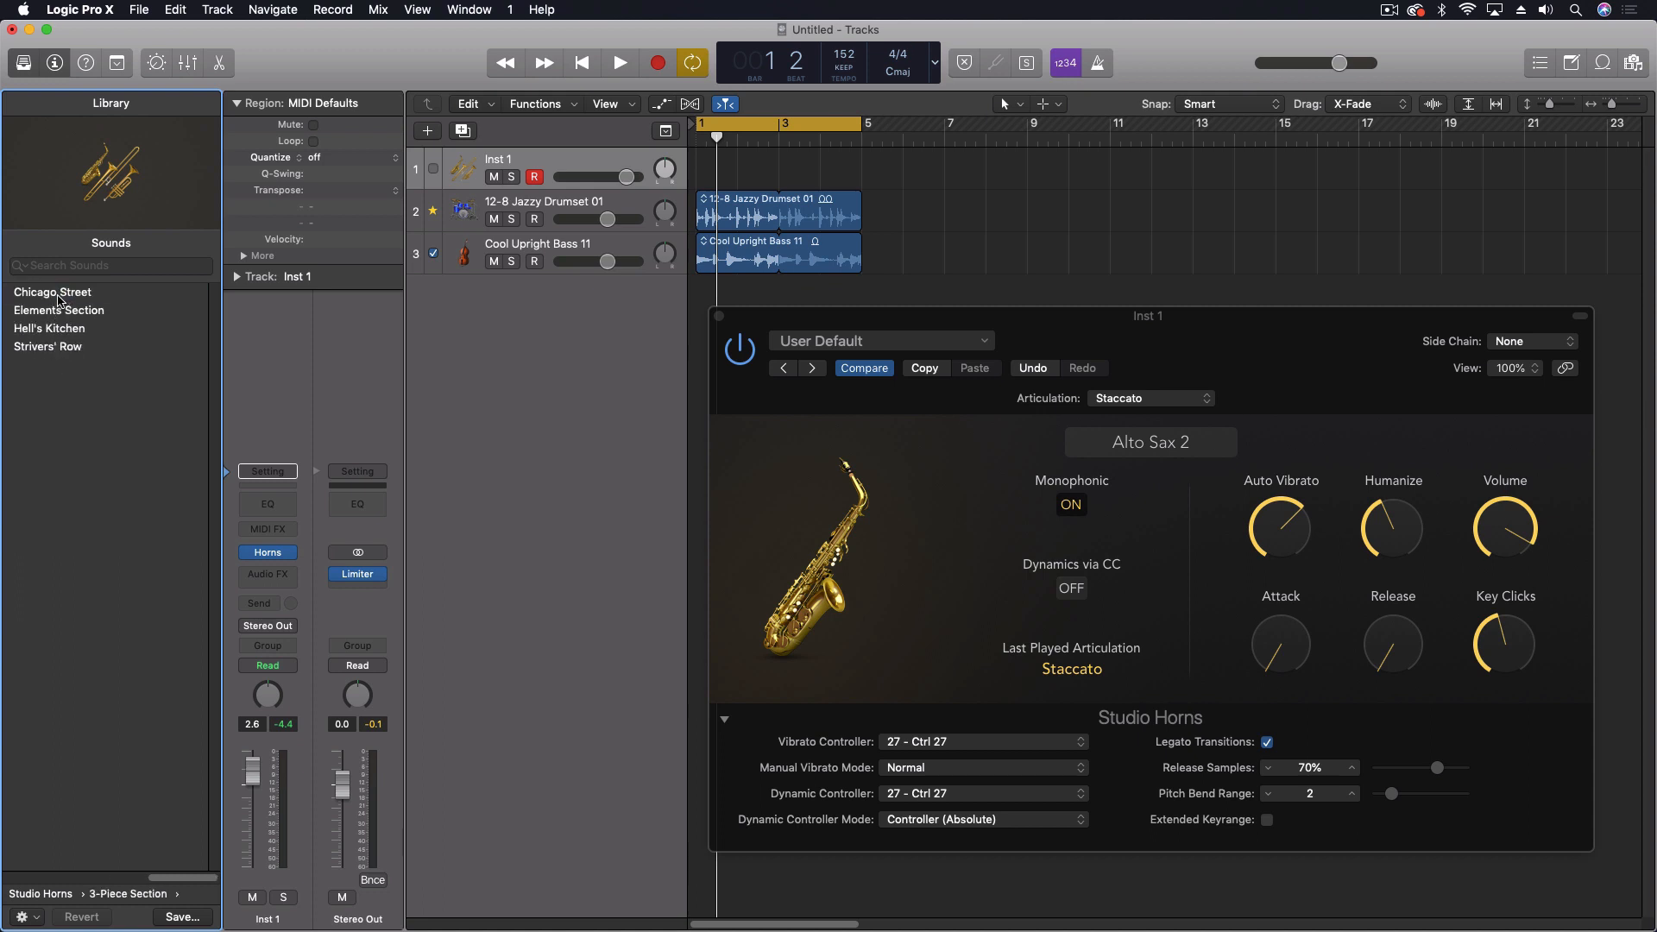
{"action": "scroll", "coordinate": [102, 577], "scroll_direction": "left", "scroll_amount": 3}
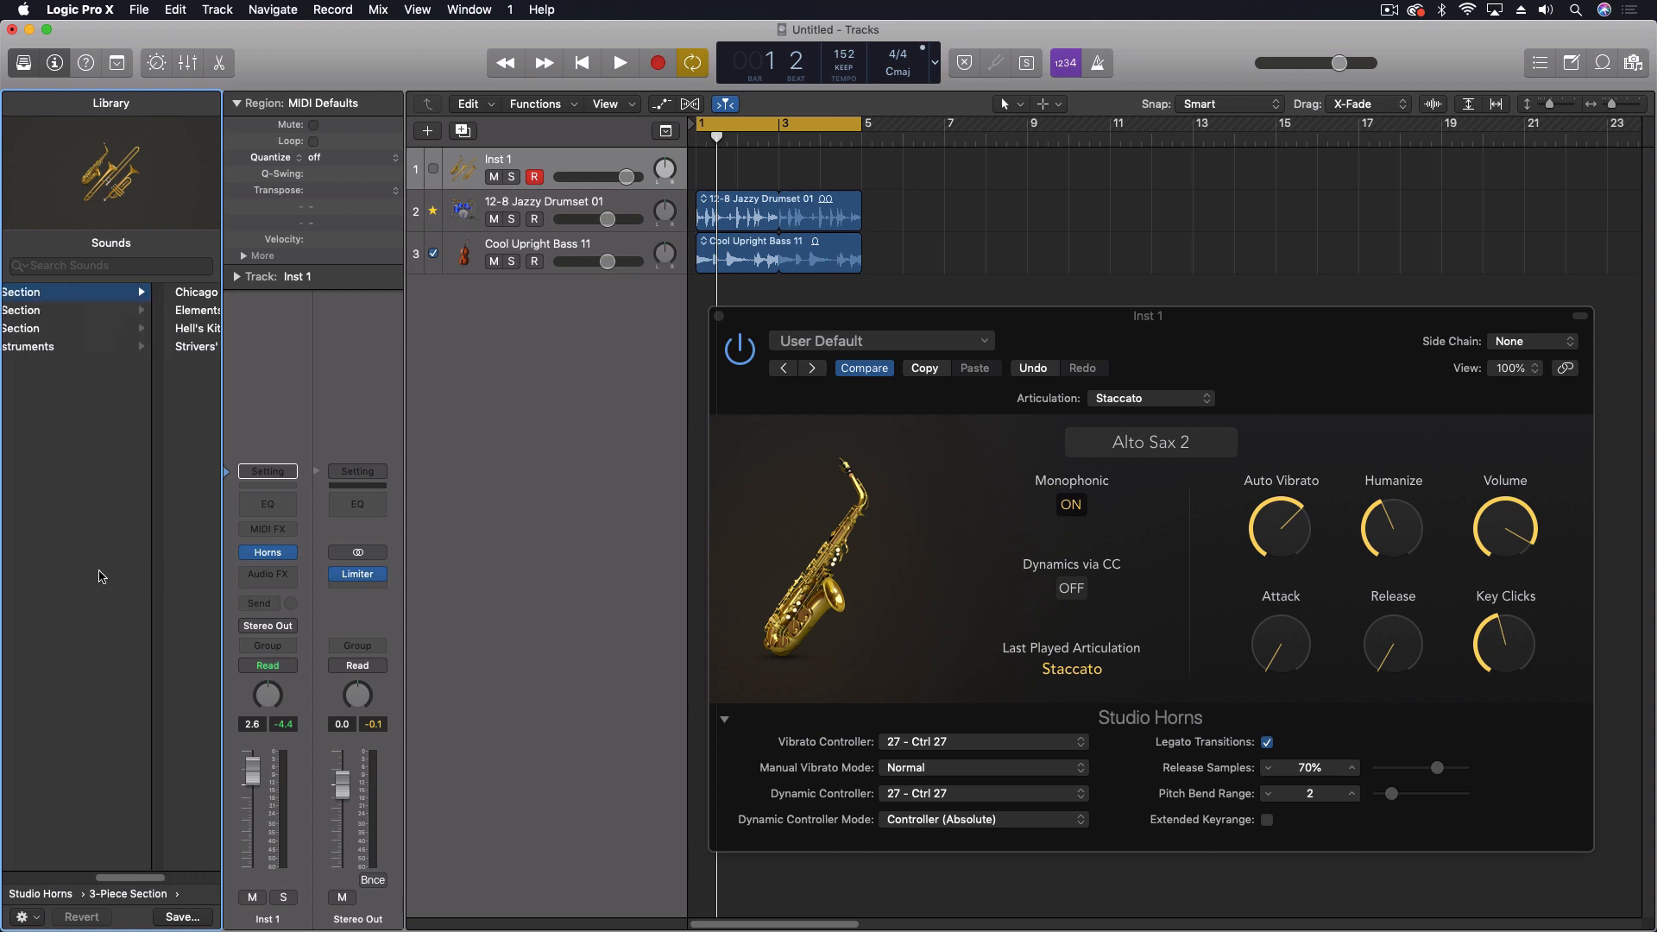
{"action": "left_click", "coordinate": [60, 348]}
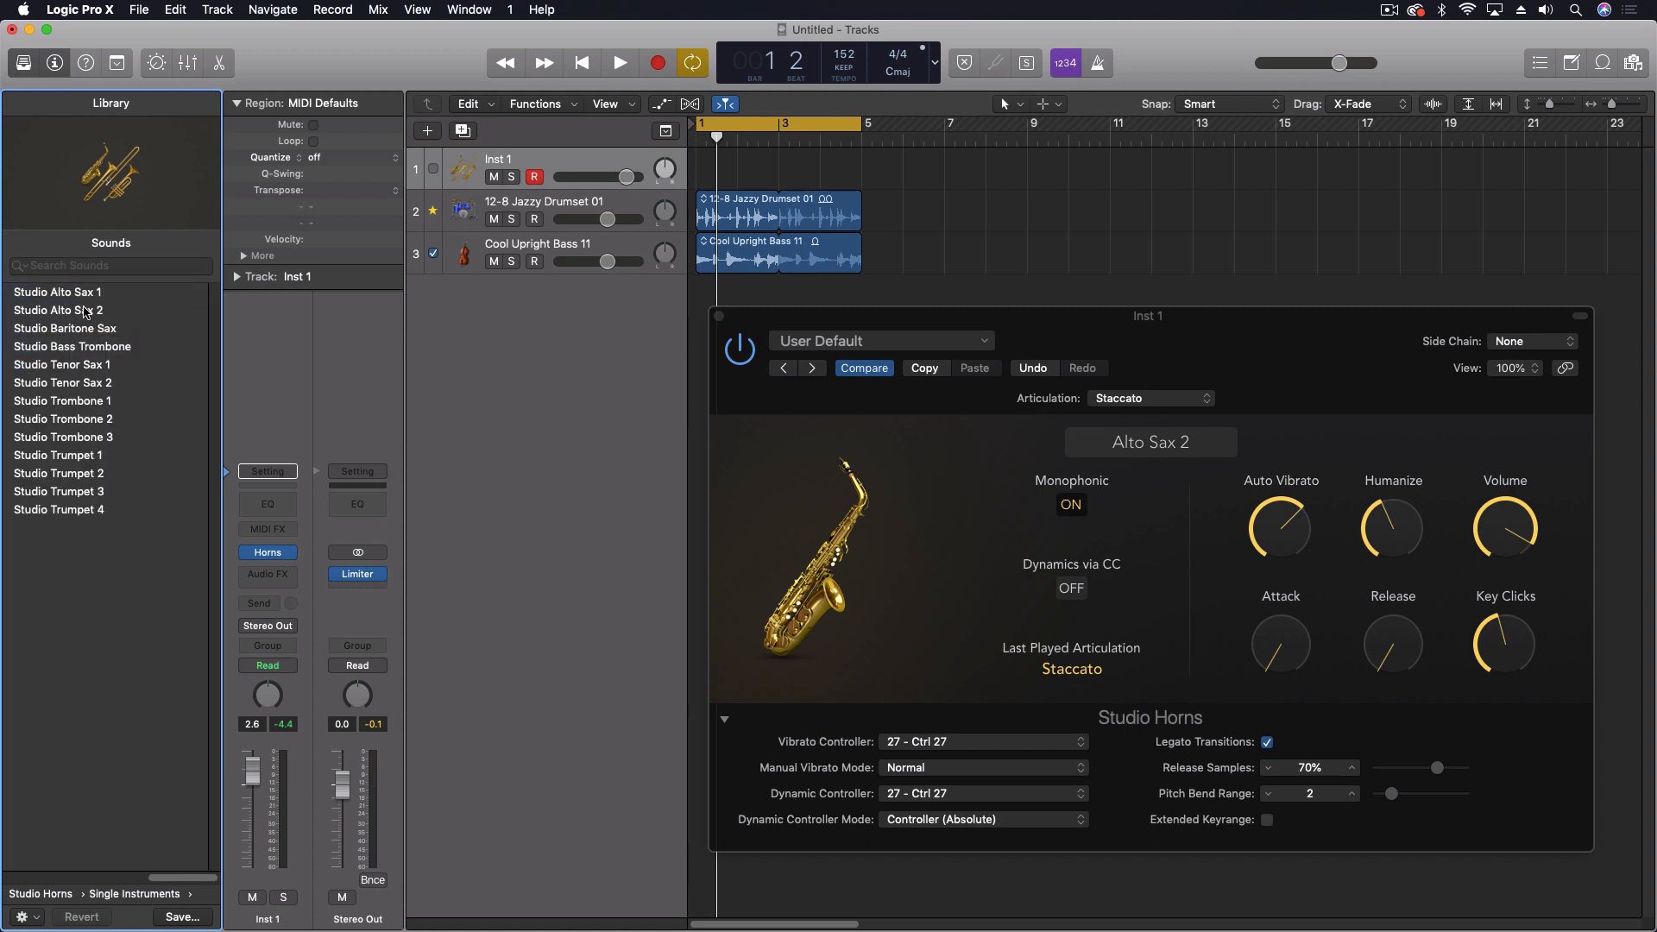
{"action": "left_click", "coordinate": [84, 368]}
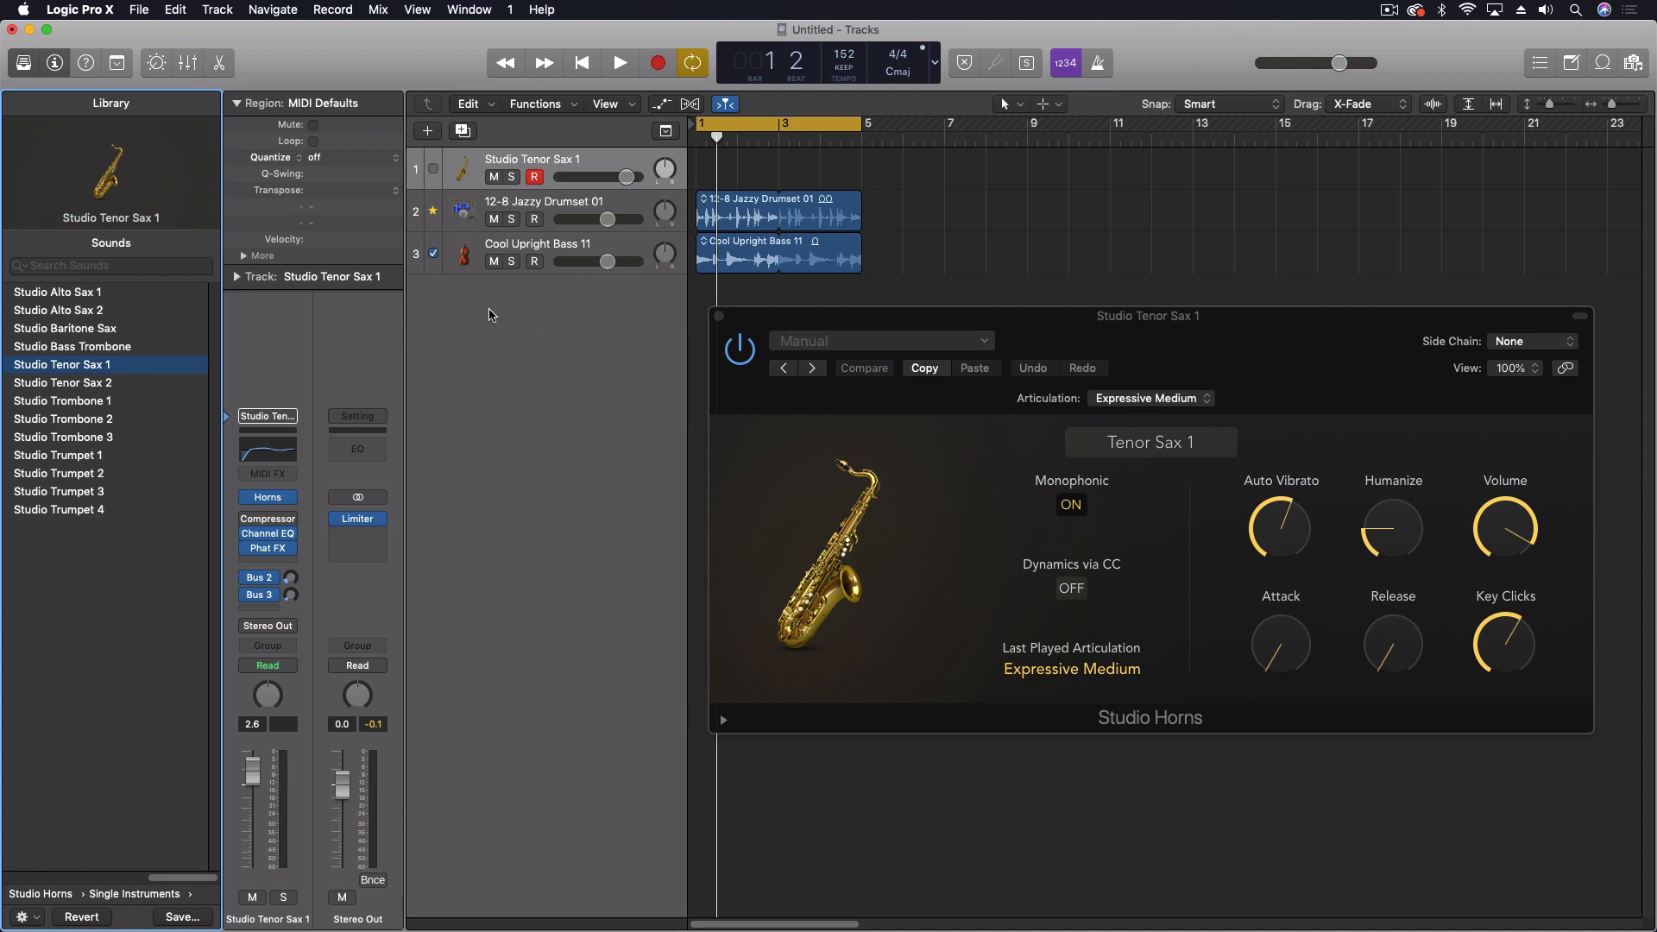
- Examine the Tenor Sax 1 track's parameters and the Studio Horns articulation sets available for it
{"action": "left_click", "coordinate": [234, 278]}
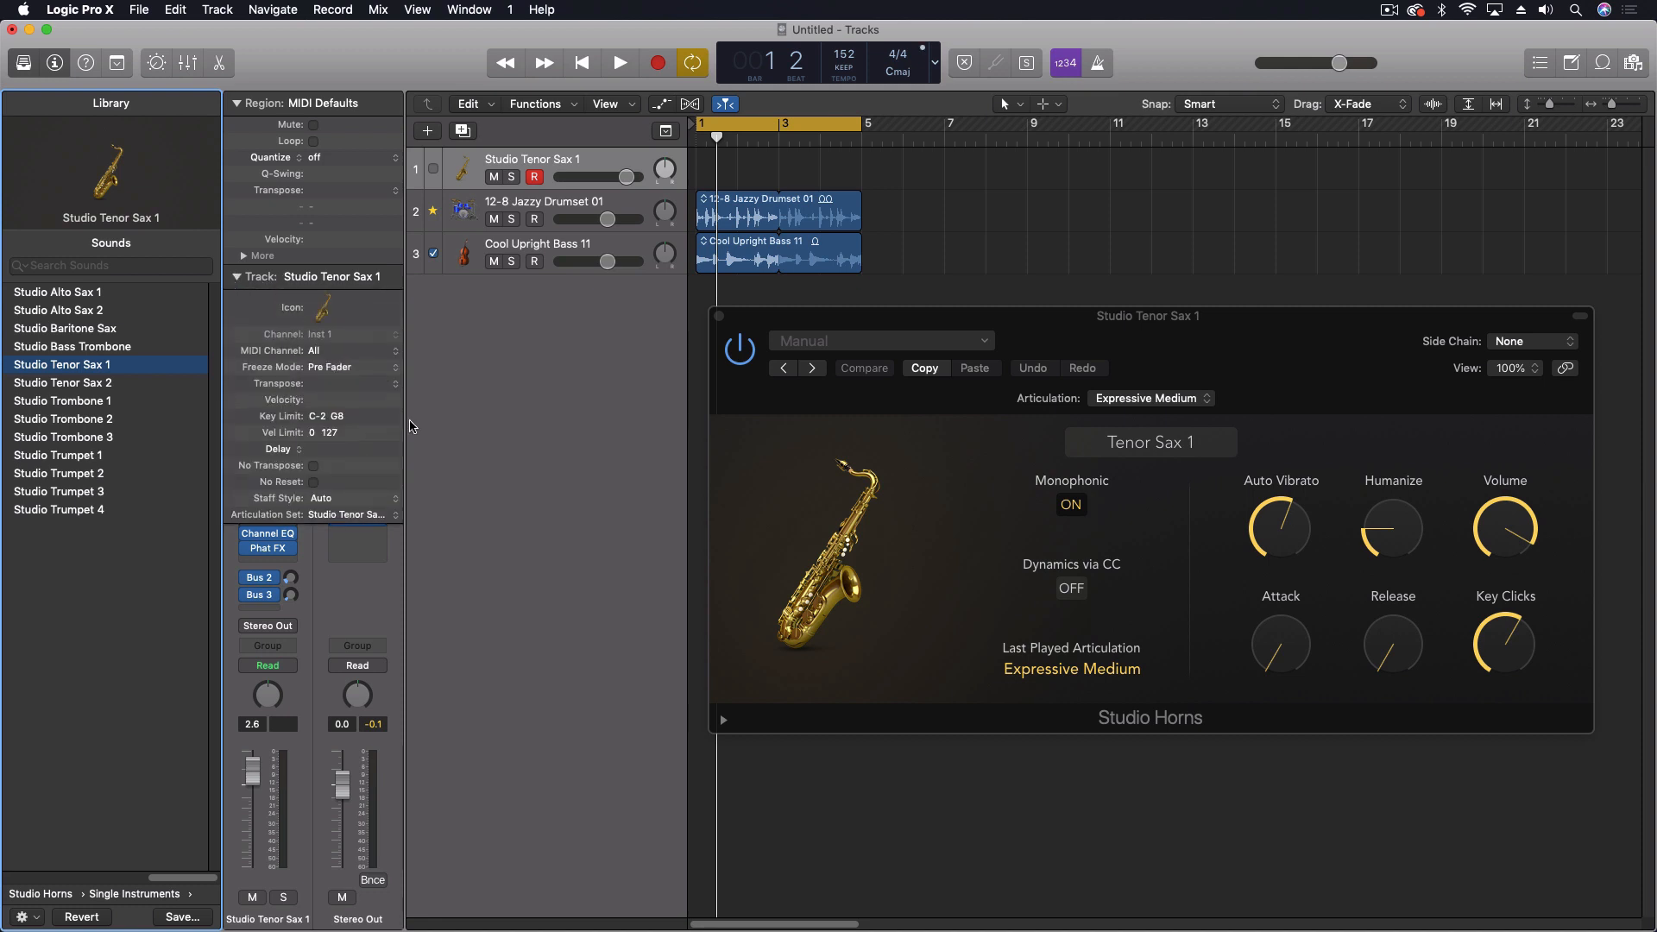
{"action": "left_click", "coordinate": [346, 517]}
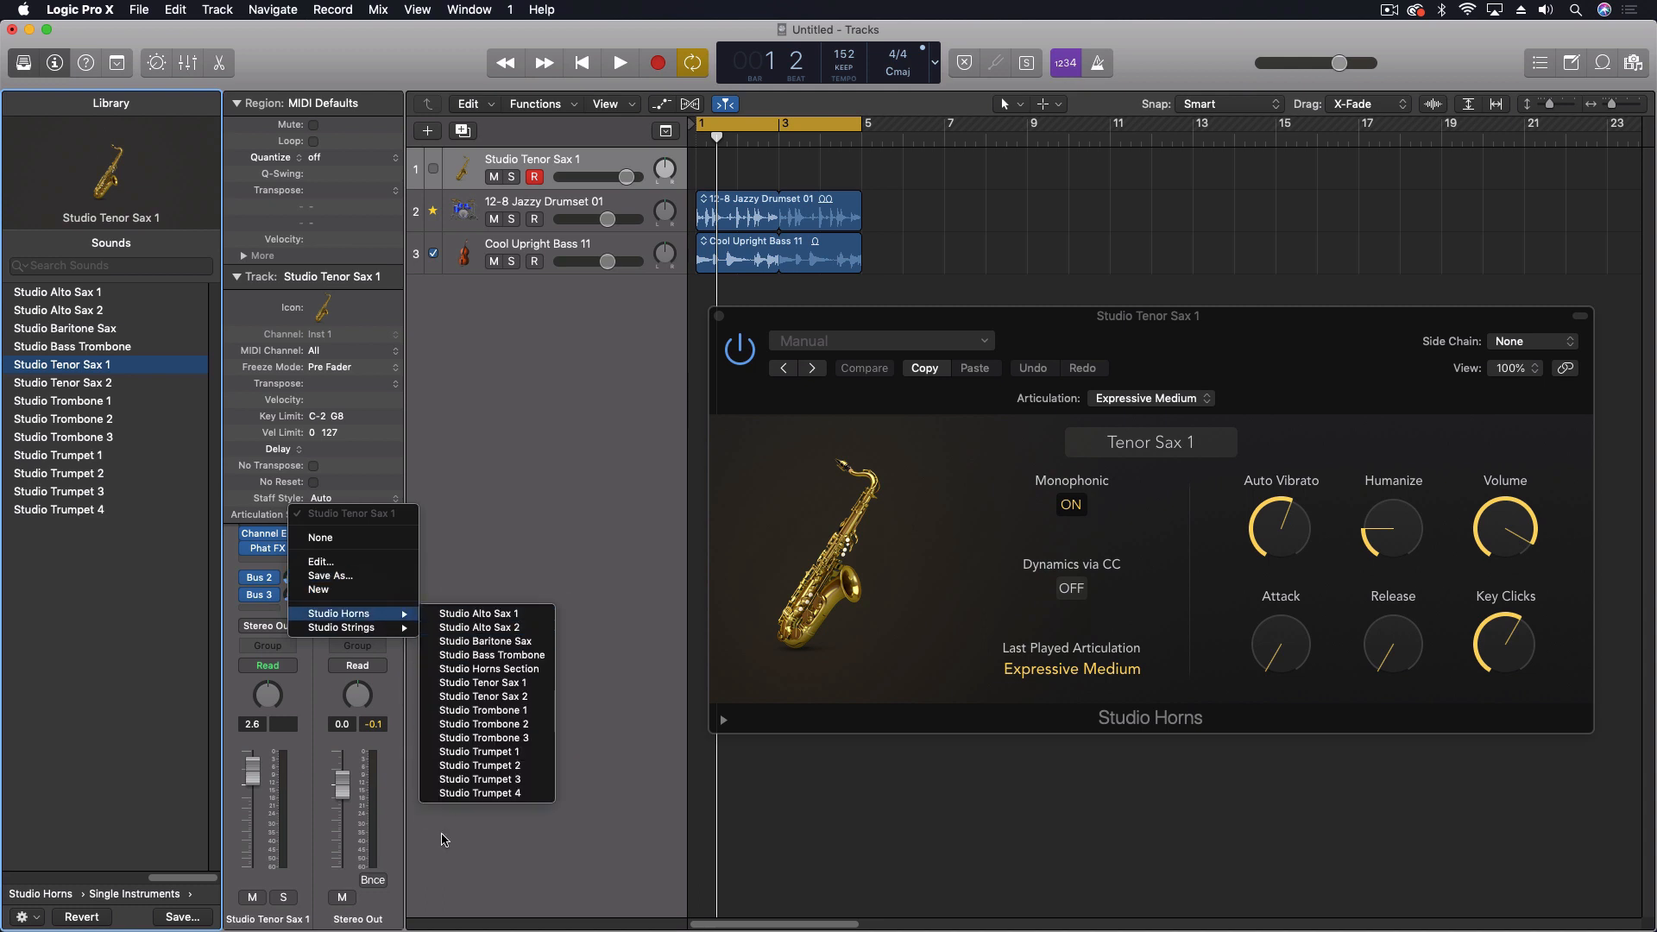
{"action": "left_click", "coordinate": [333, 523]}
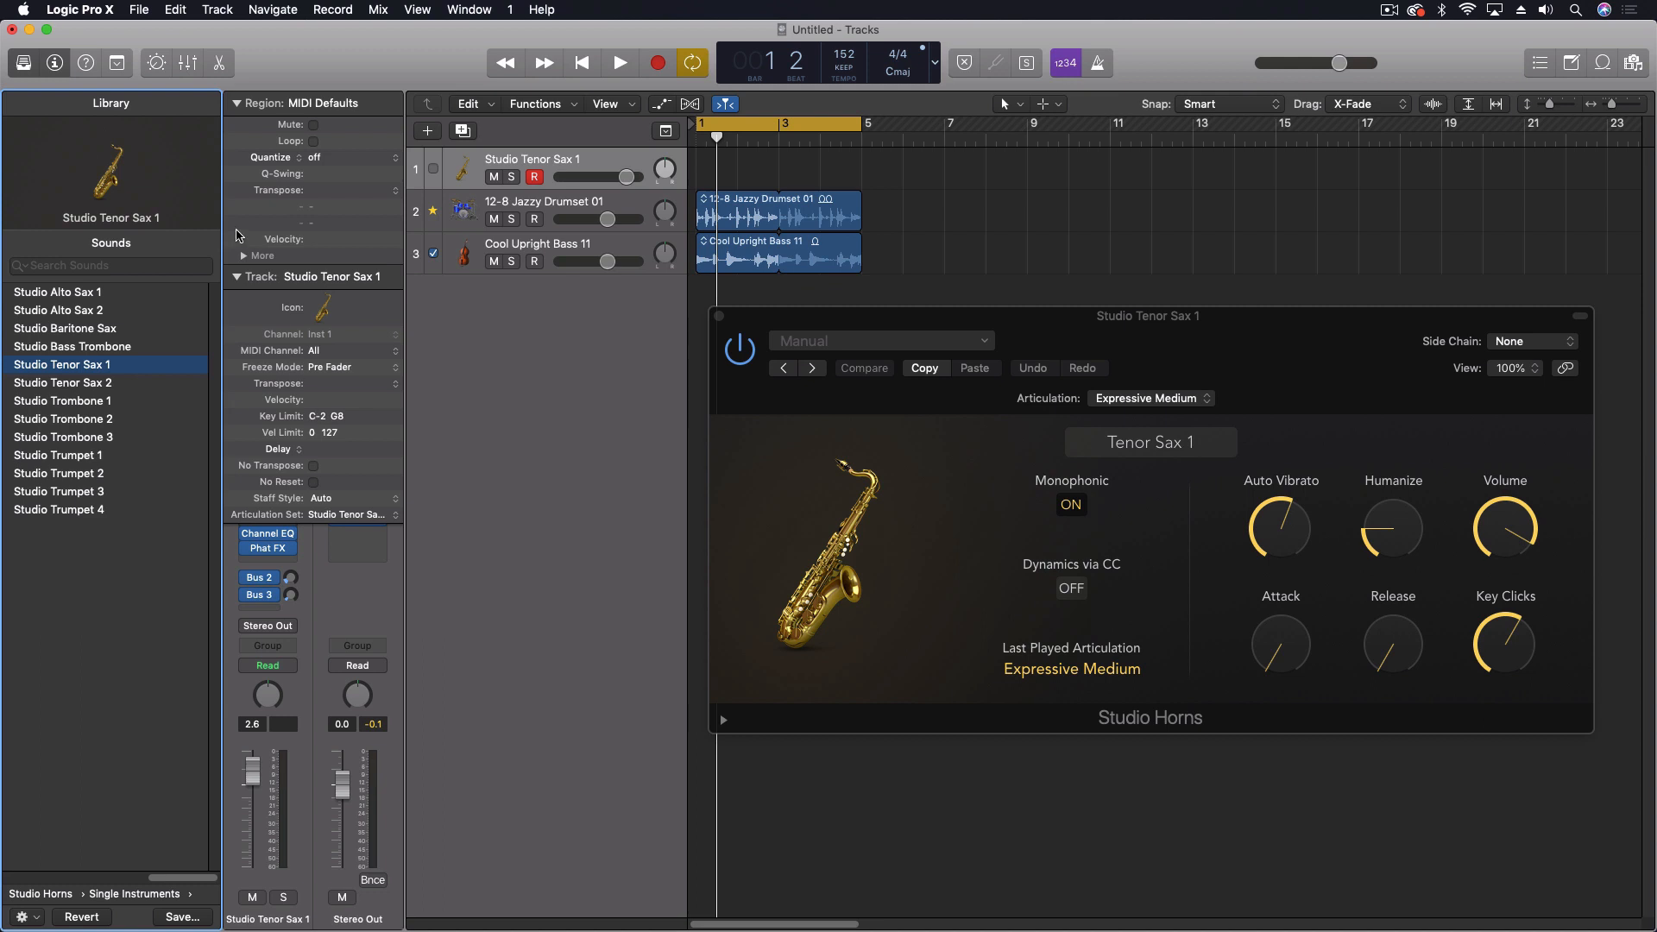
{"action": "left_click", "coordinate": [243, 256]}
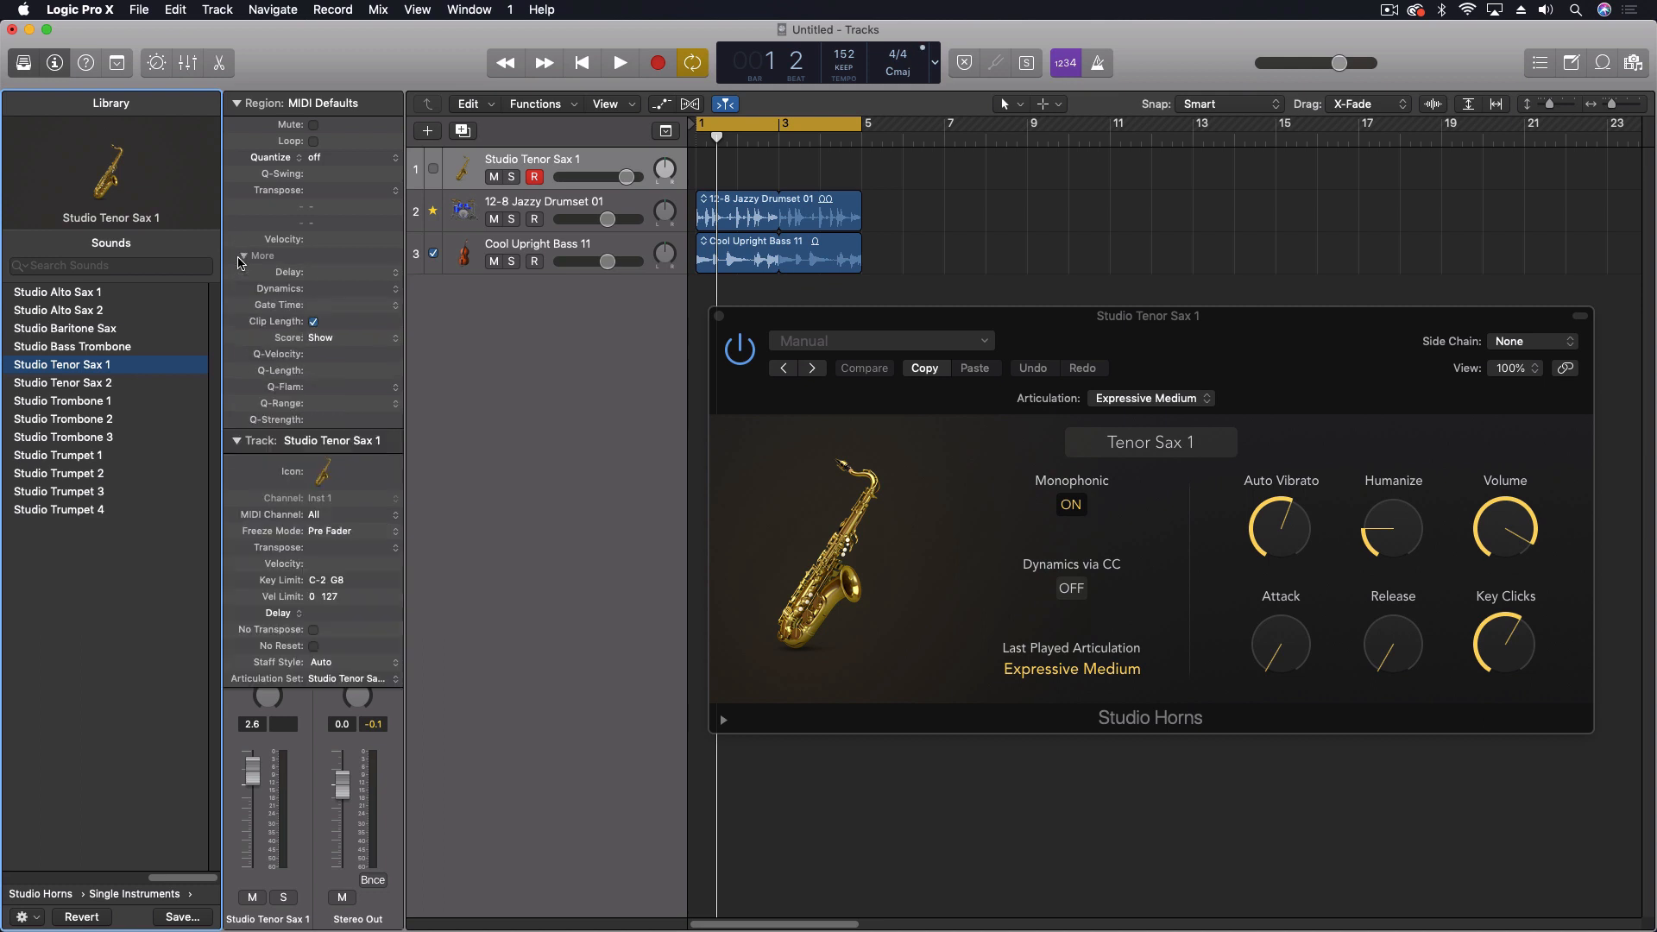
{"action": "left_click", "coordinate": [243, 257]}
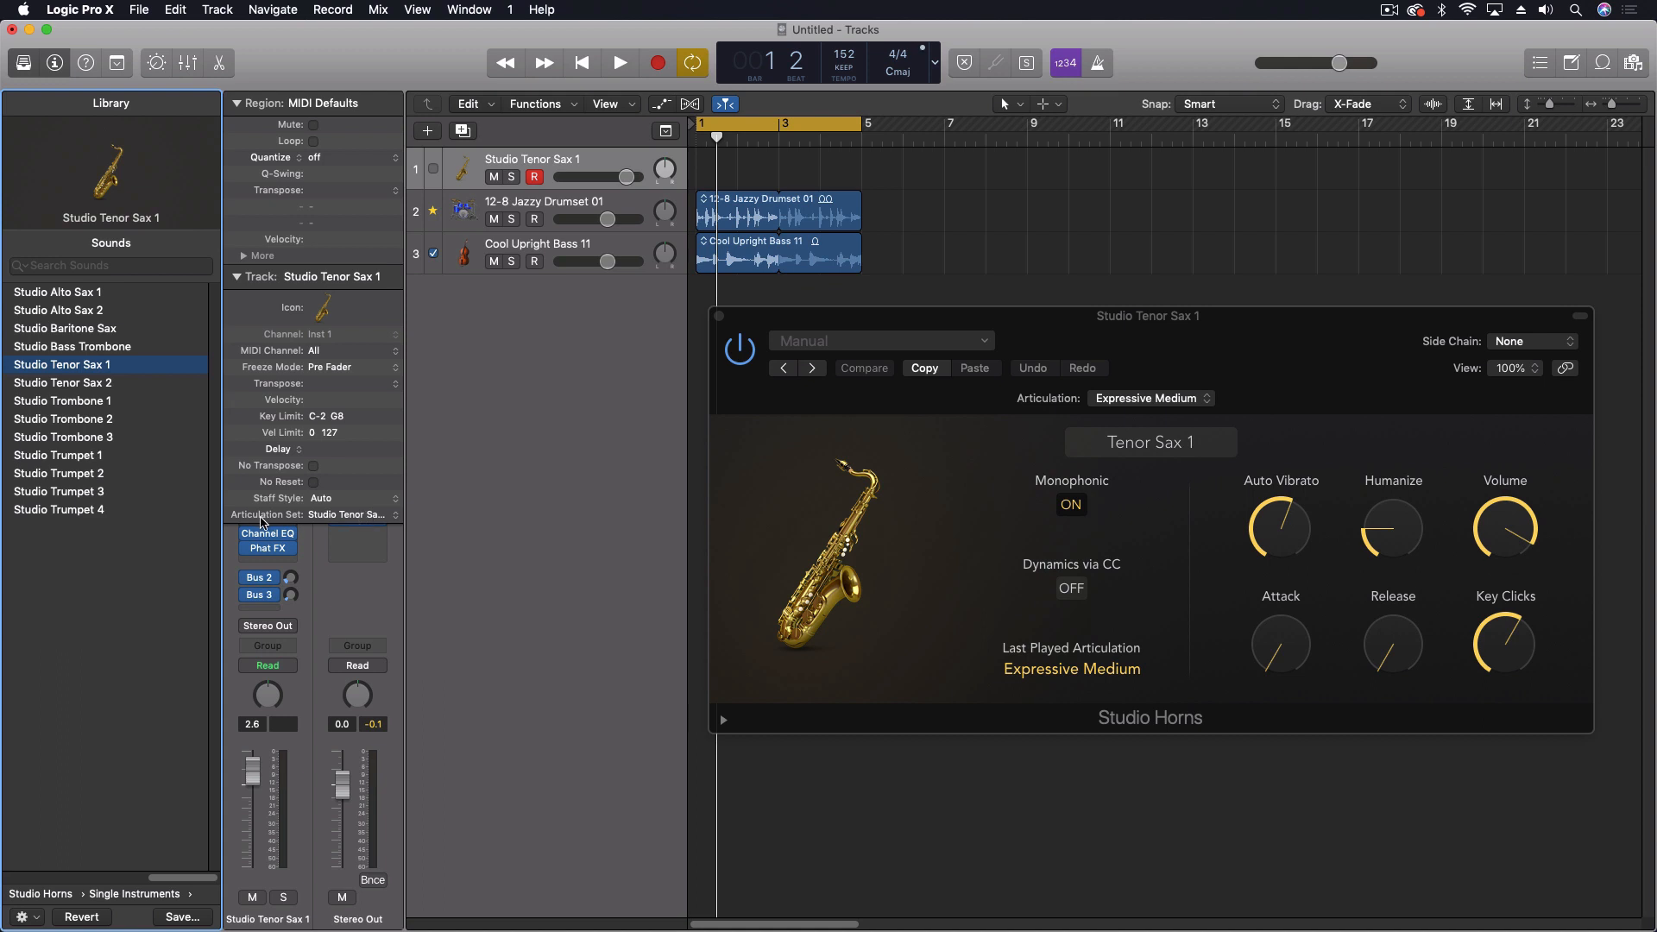
{"action": "left_click", "coordinate": [464, 438]}
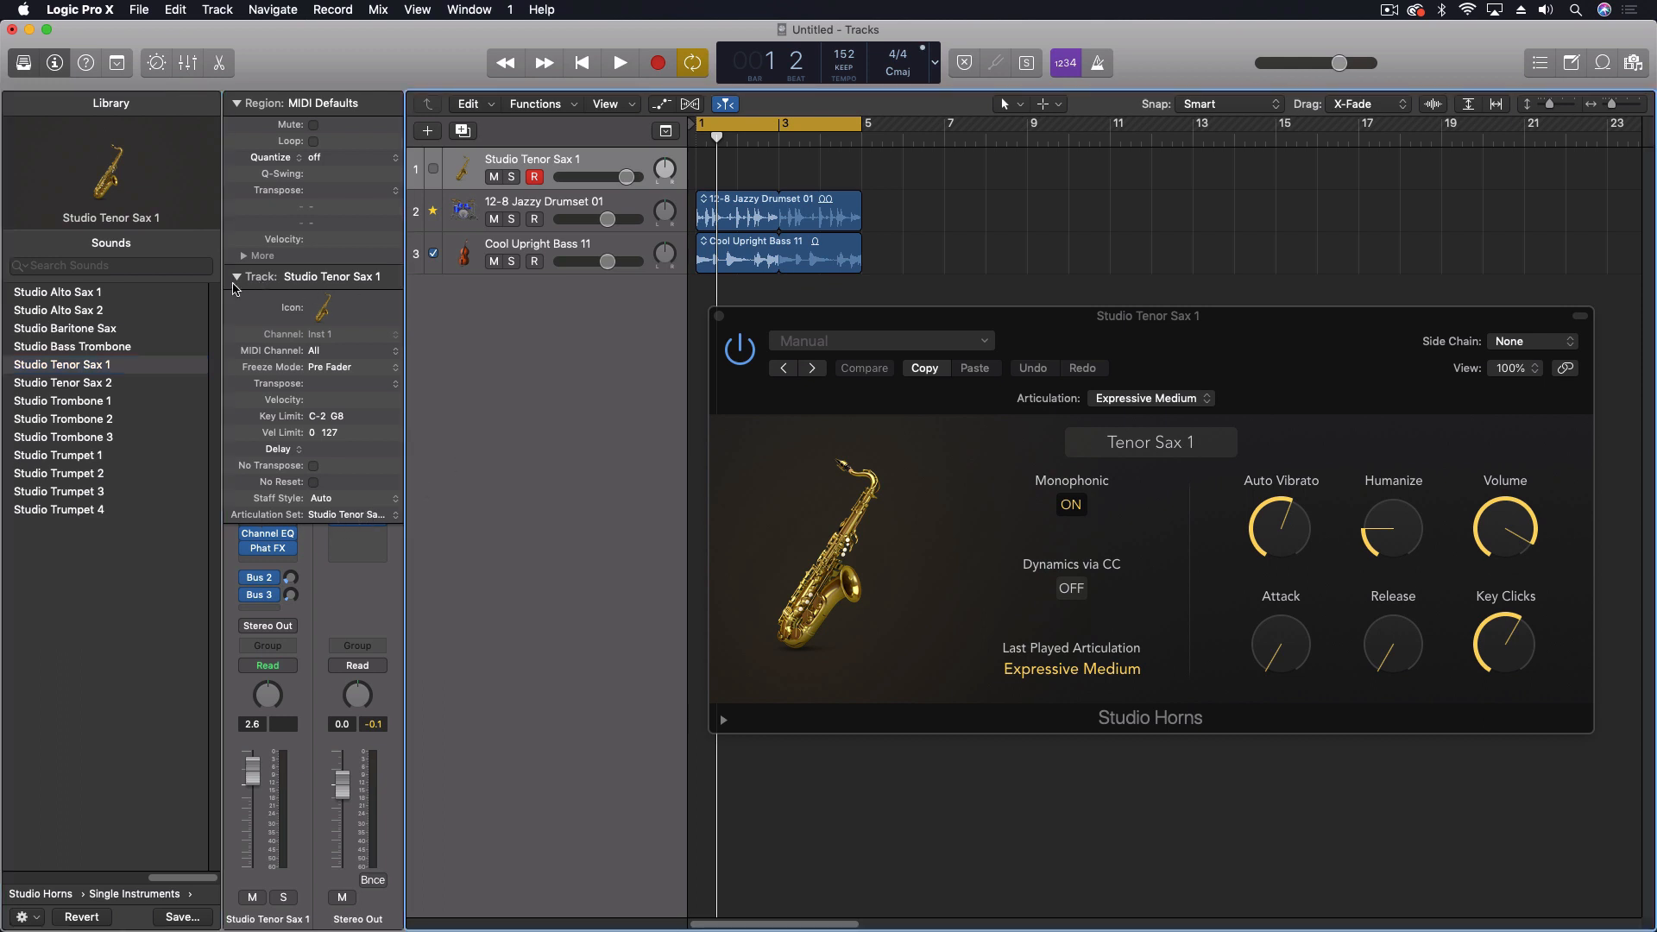
{"action": "left_click", "coordinate": [237, 278]}
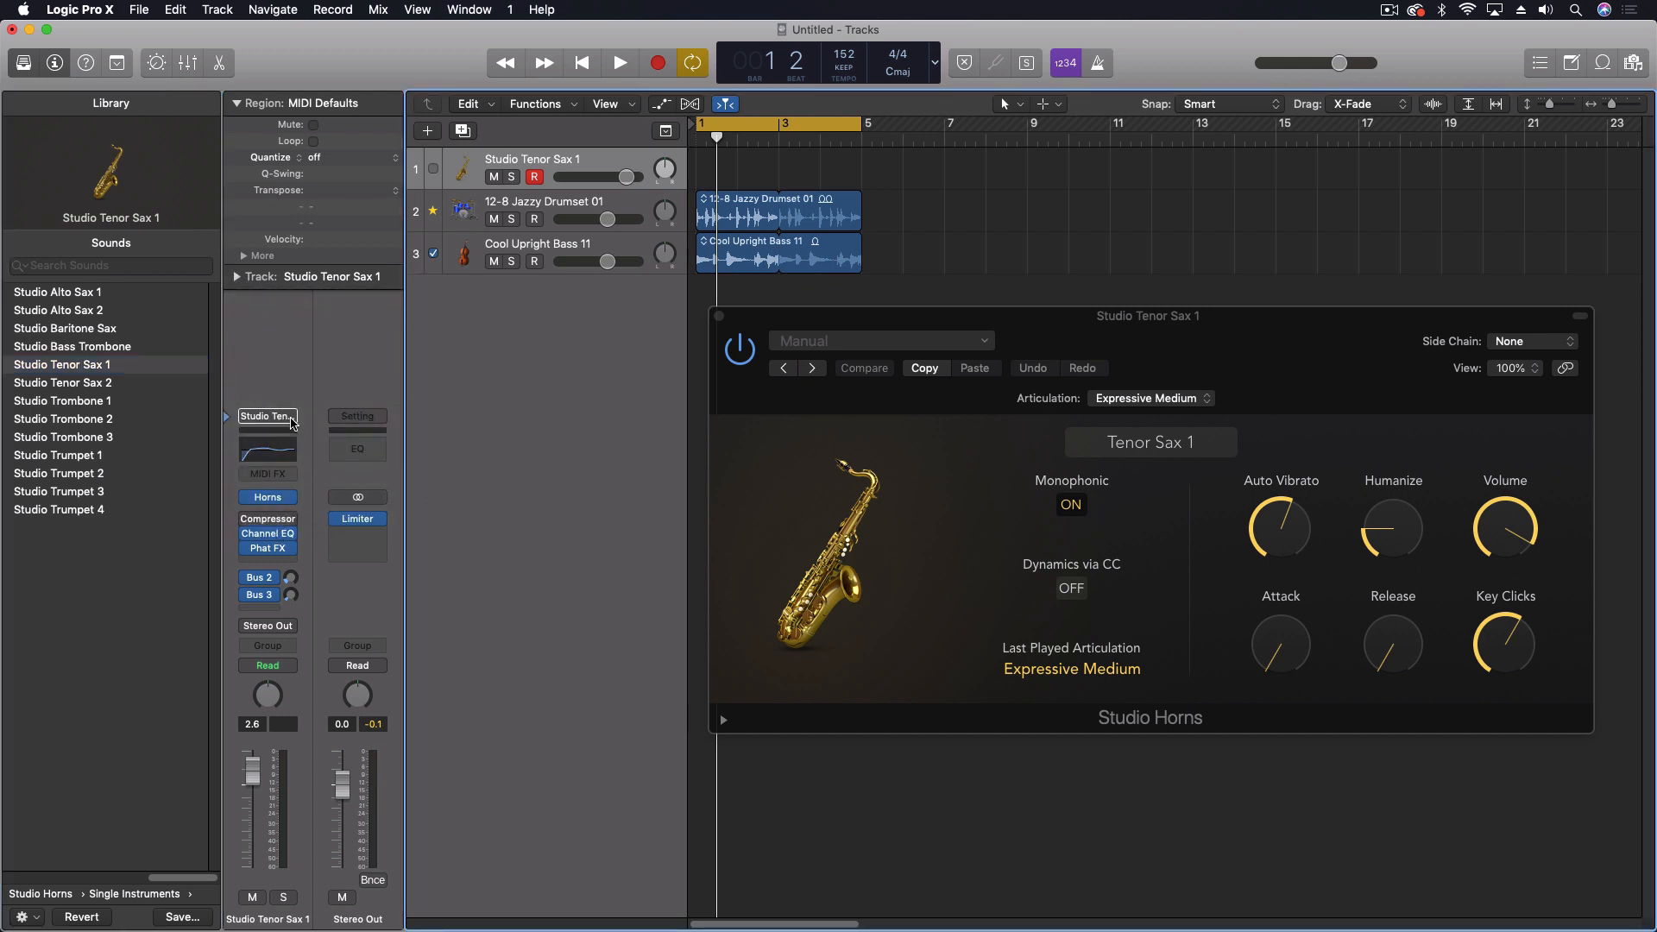
- Reset the channel strip and insert a stereo Studio Horns instrument on the track, placing its window beside the library
{"action": "left_click", "coordinate": [290, 418]}
{"action": "left_click", "coordinate": [306, 539]}
{"action": "left_click", "coordinate": [280, 552]}
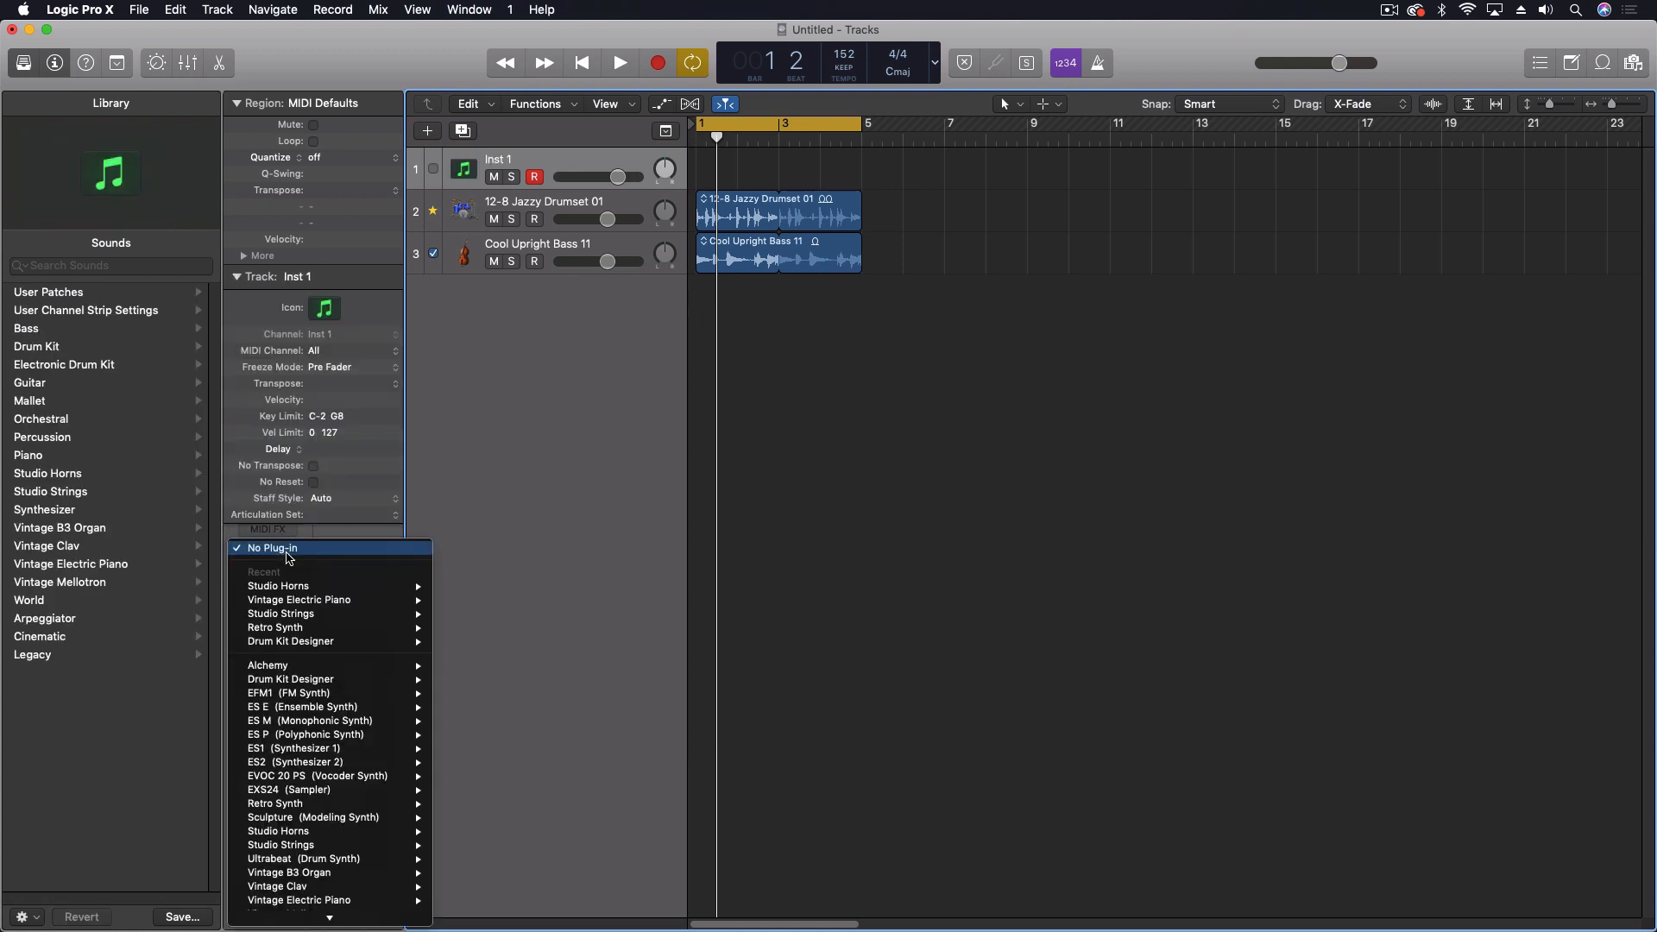
{"action": "mouse_move", "coordinate": [304, 832]}
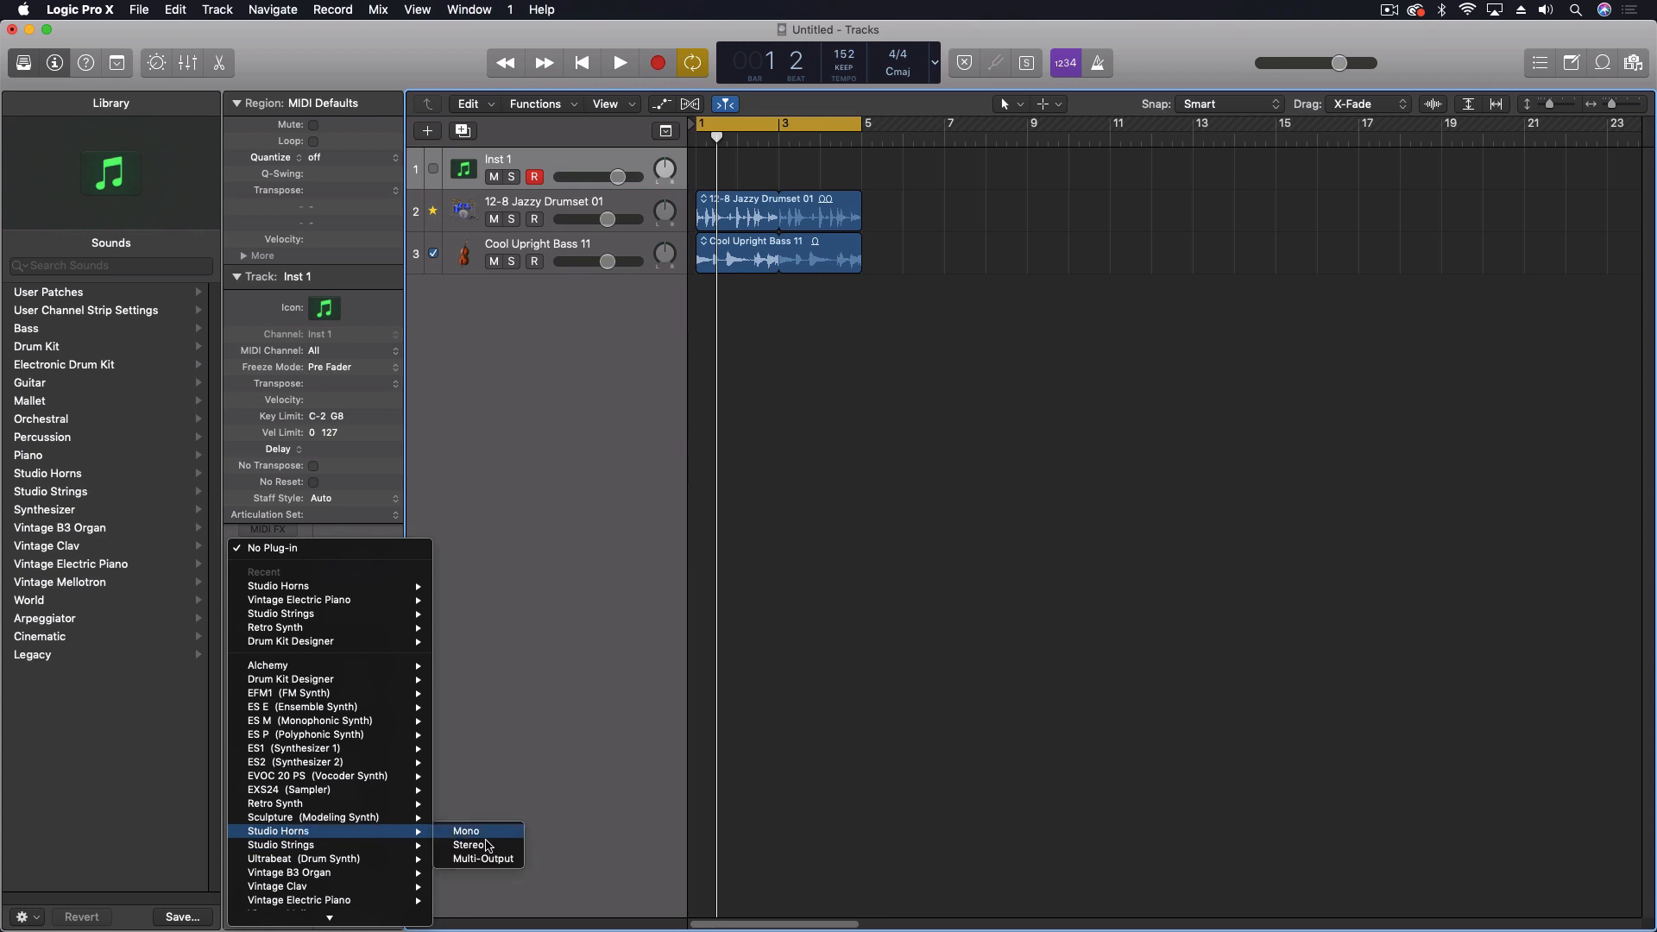
{"action": "left_click", "coordinate": [460, 848]}
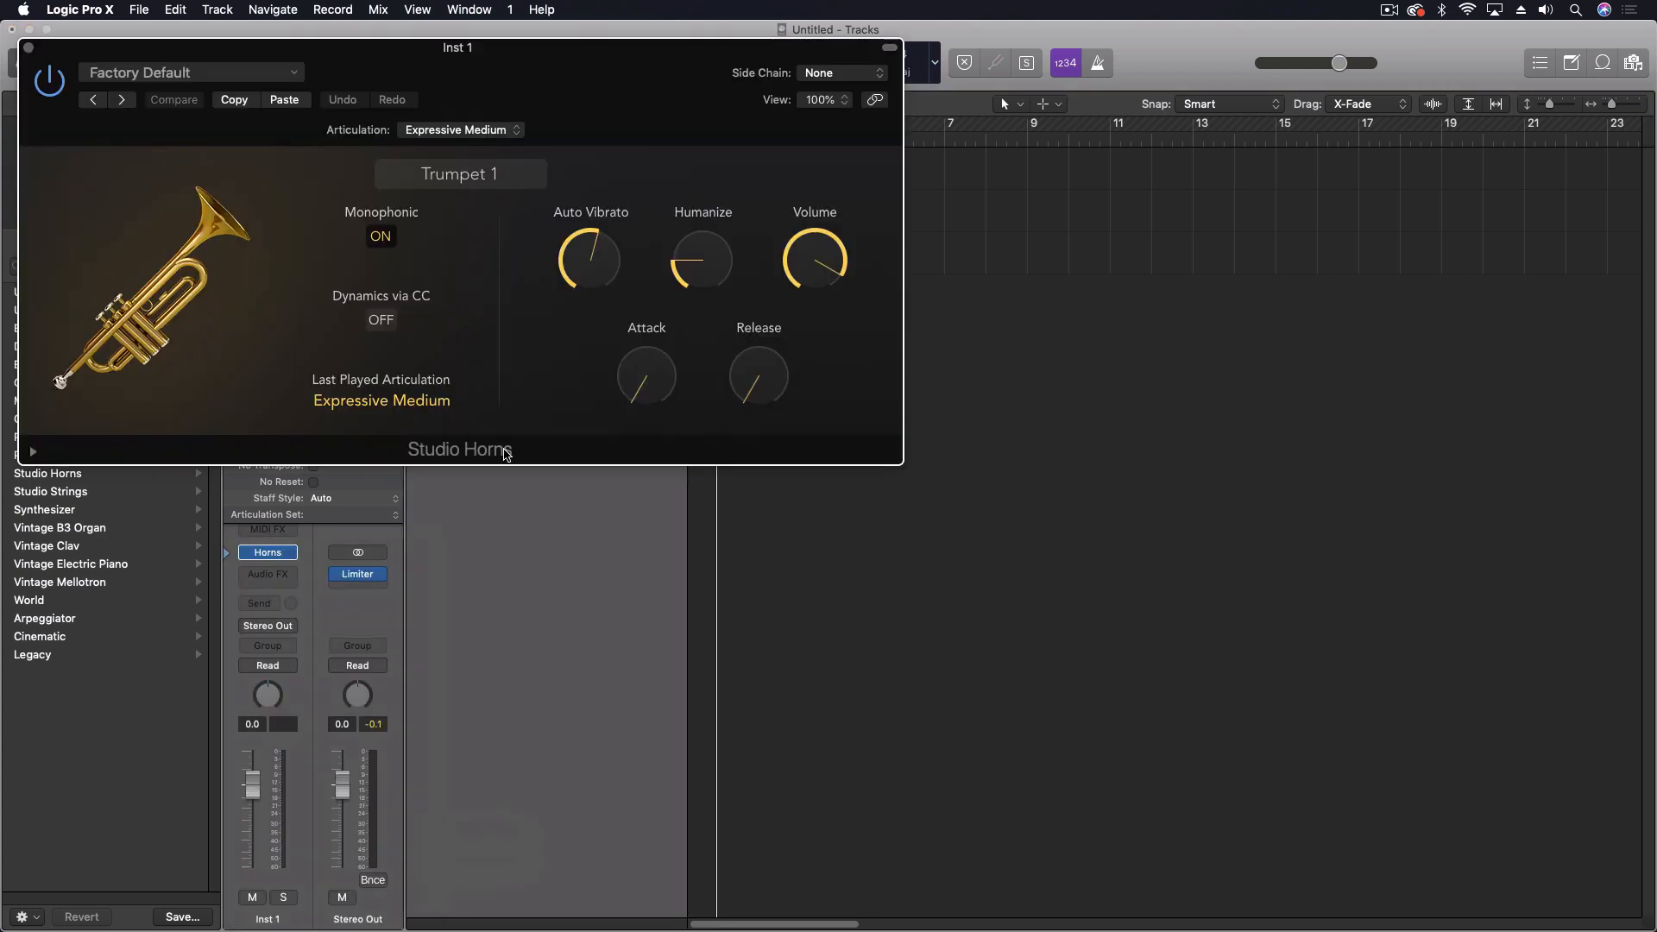
{"action": "left_click_drag", "start_coordinate": [502, 54], "coordinate": [1067, 258]}
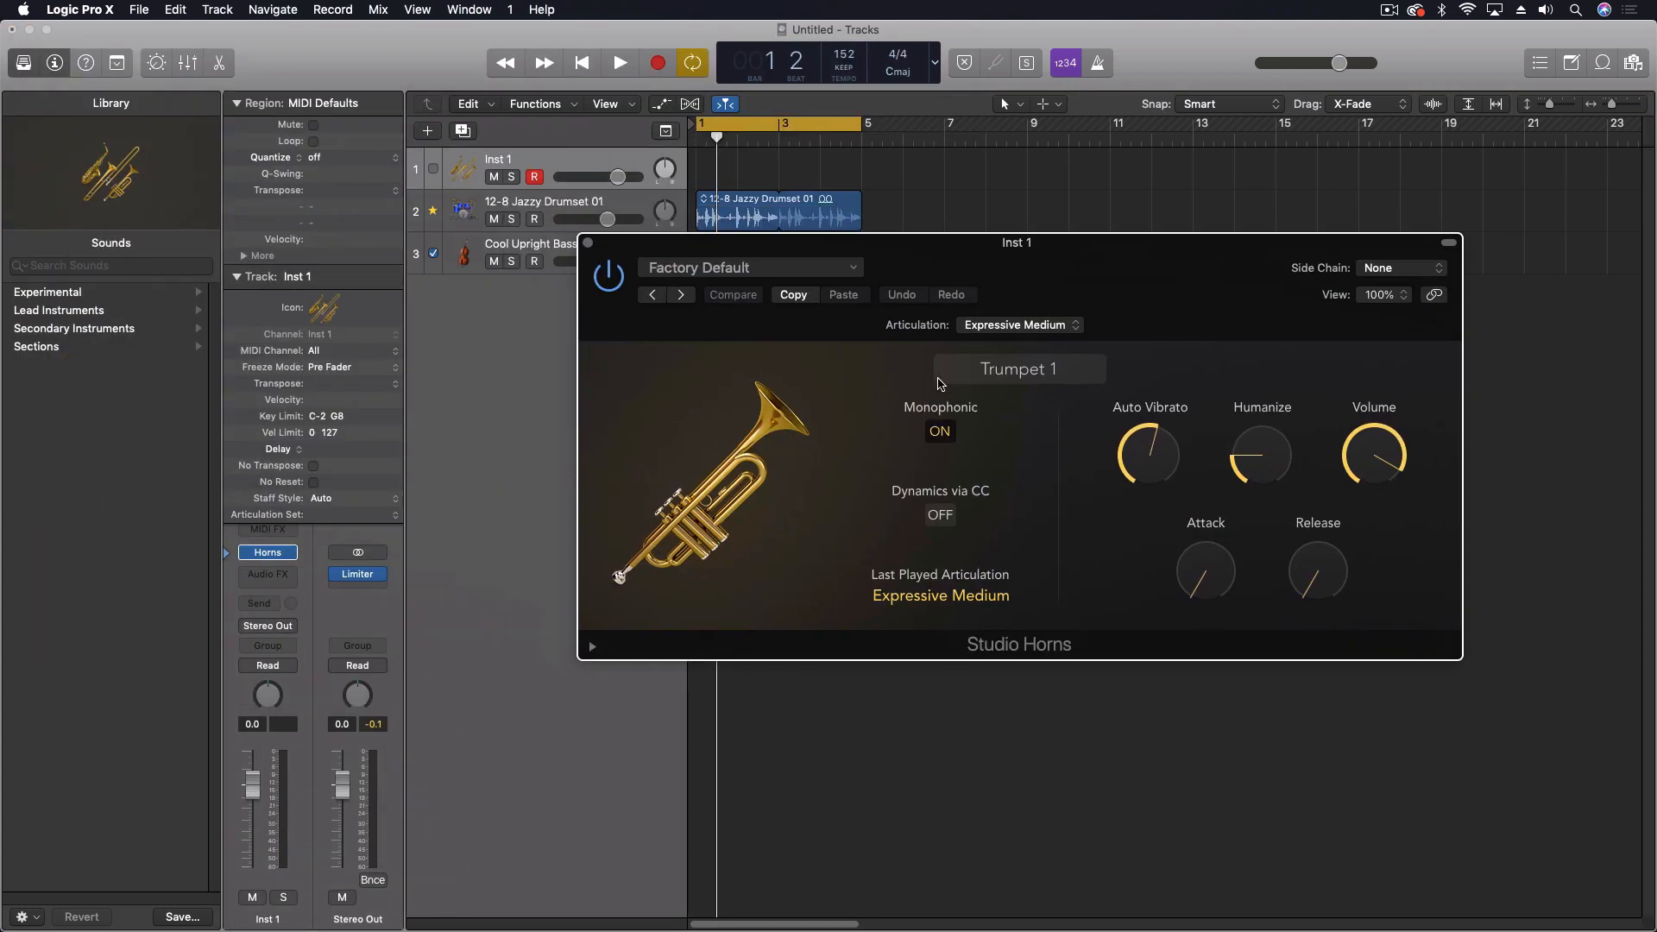
- Choose Tenor Sax 1 inside the Studio Horns instrument and check the track's Articulation Set parameter
{"action": "left_click", "coordinate": [1016, 367]}
{"action": "left_click", "coordinate": [1126, 485]}
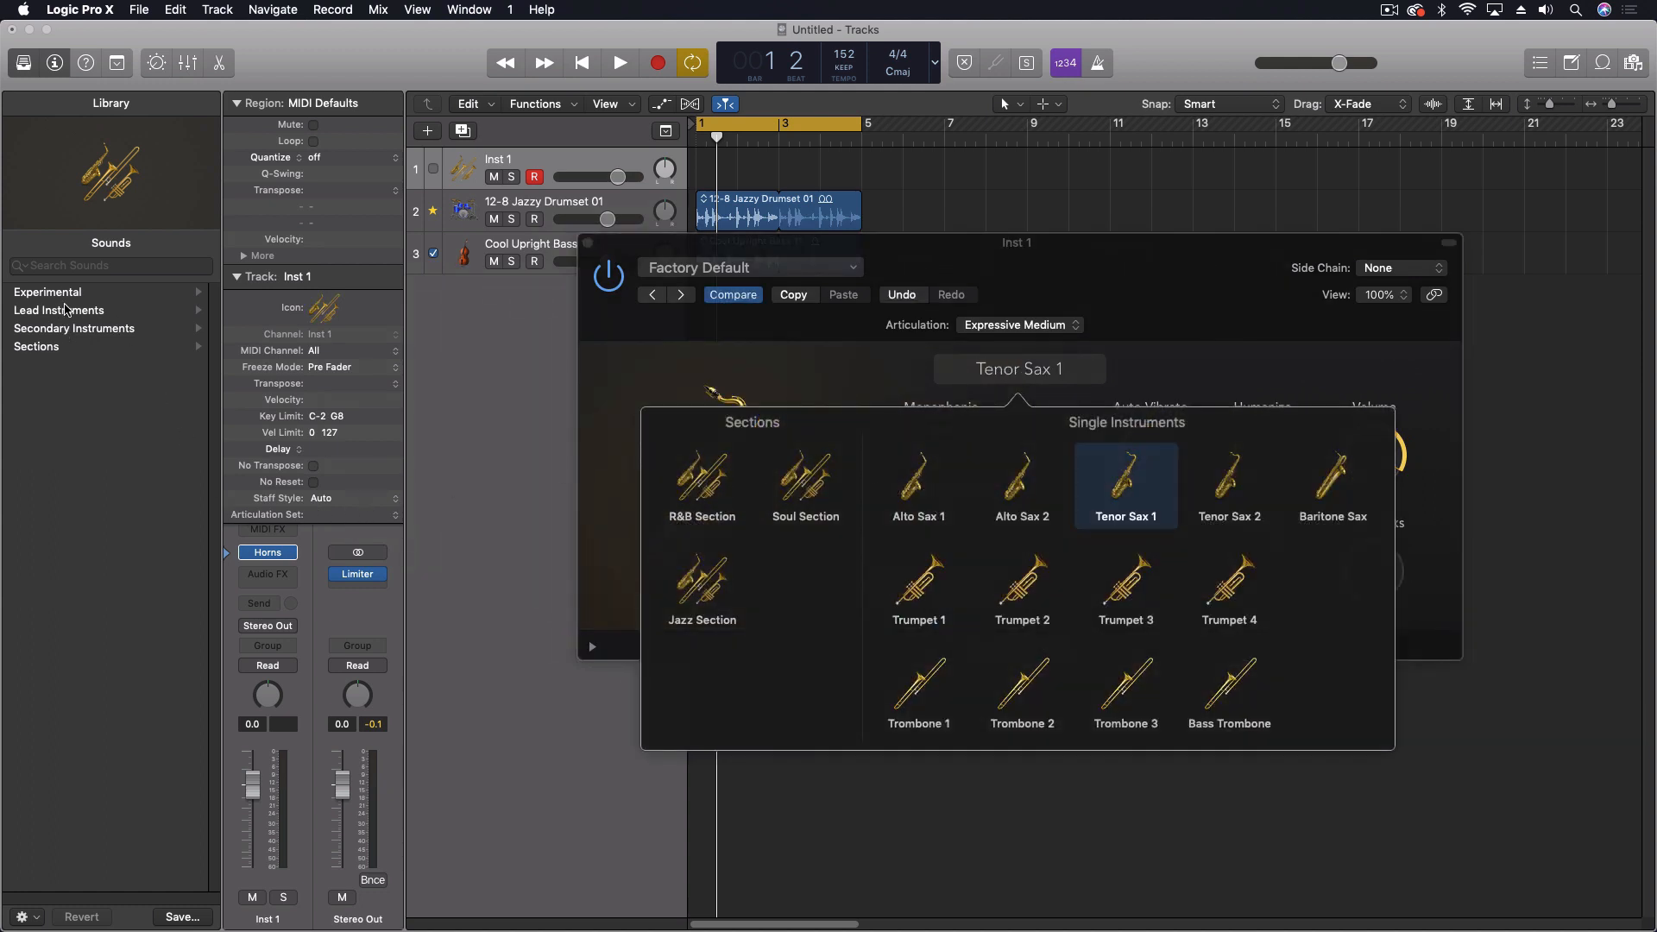
{"action": "left_click", "coordinate": [110, 110]}
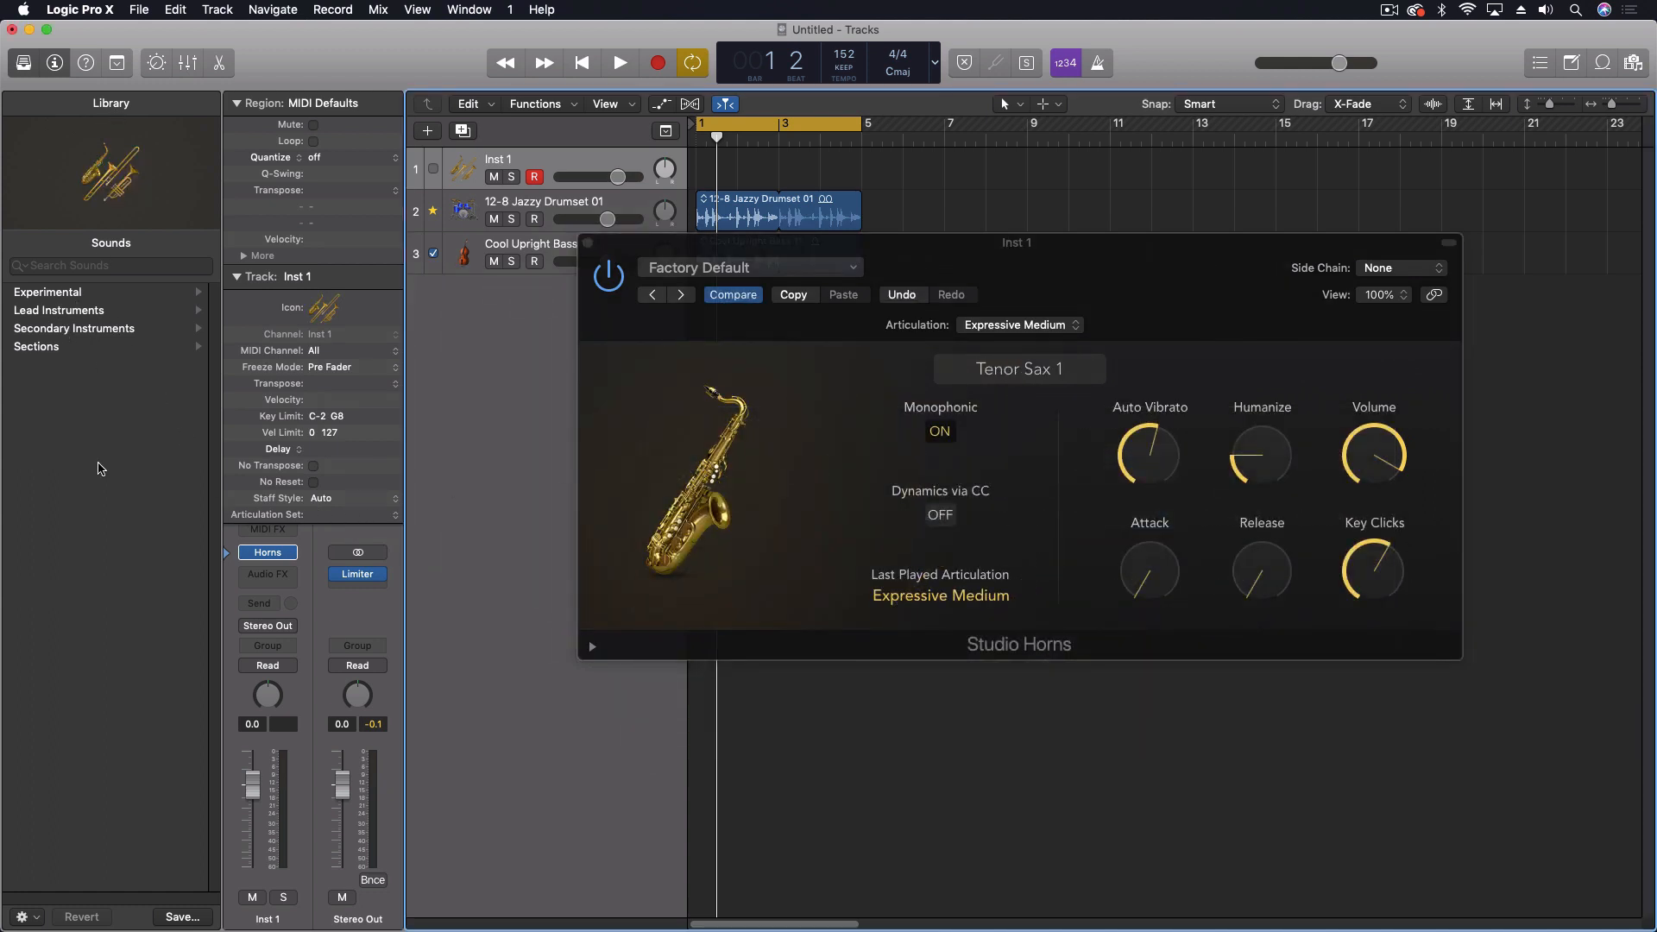
{"action": "left_click", "coordinate": [102, 469]}
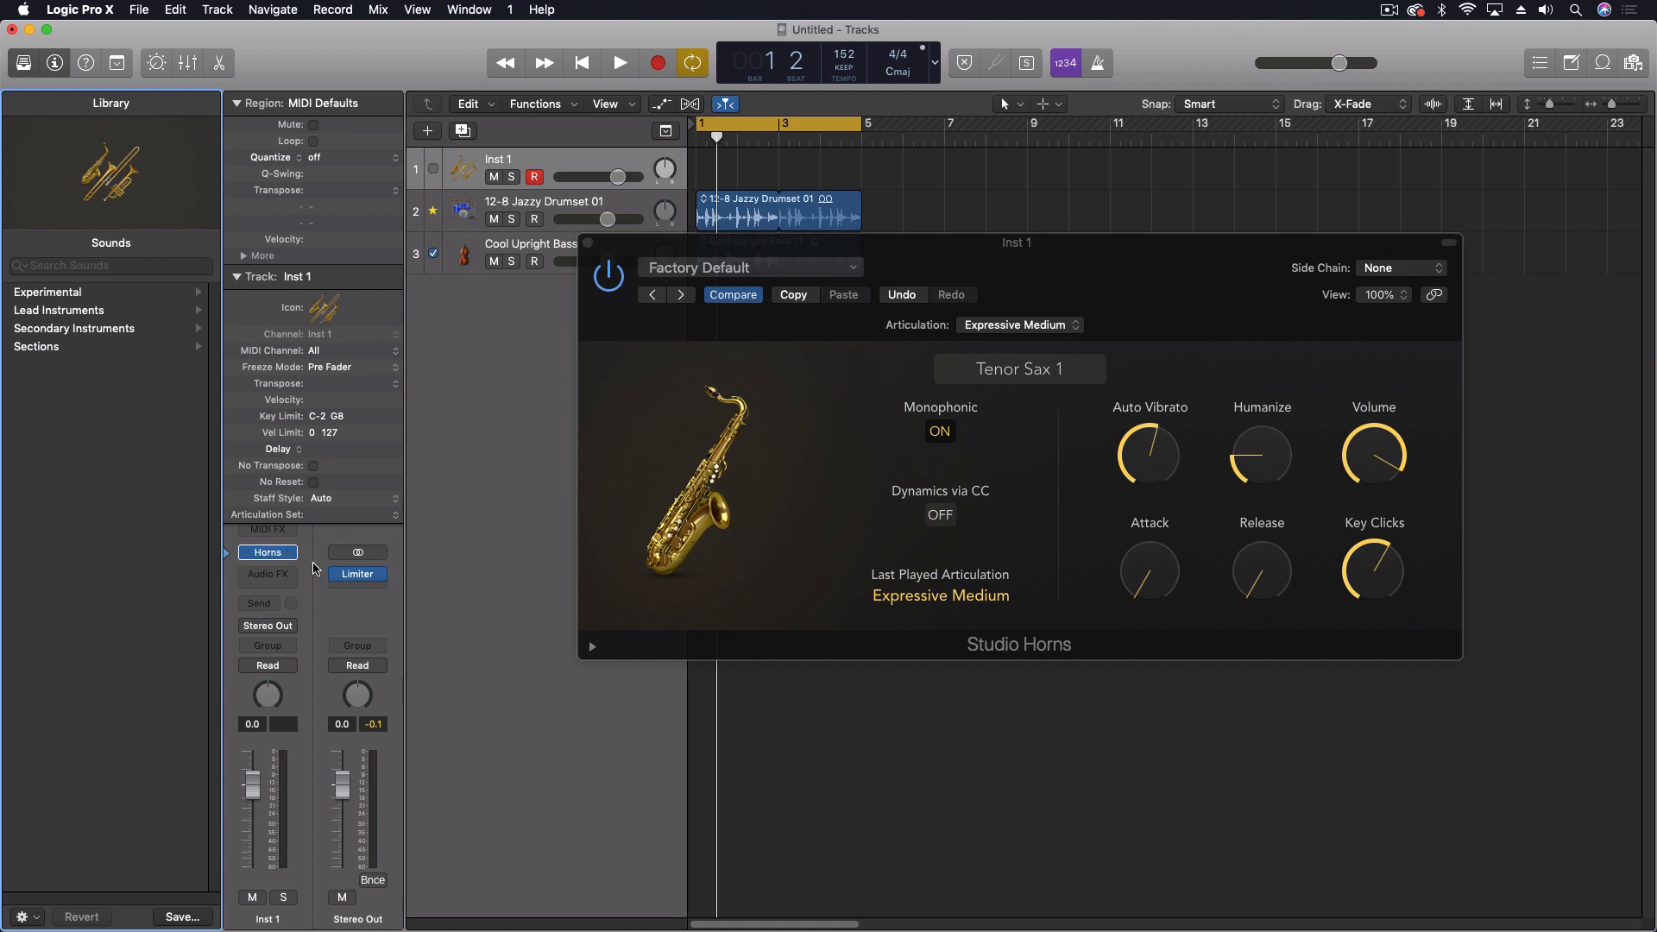
{"action": "left_click", "coordinate": [237, 277]}
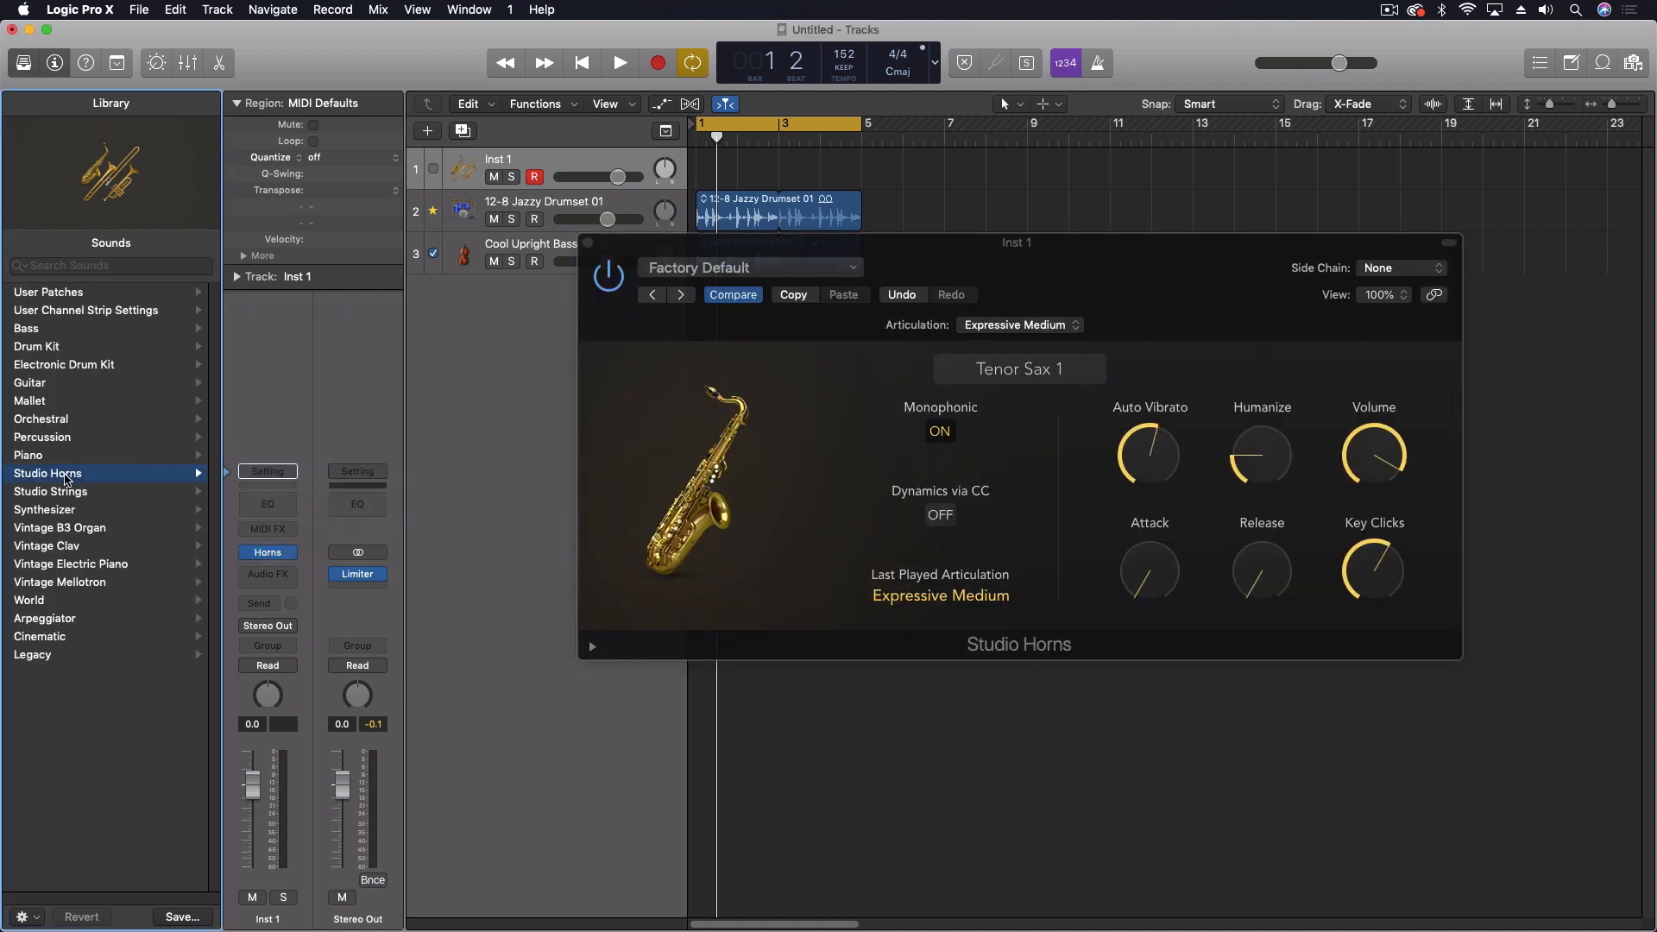
- Load the Studio Alto Sax 1 patch from the library's Studio Horns single instruments and check the track's articulation set
{"action": "left_click", "coordinate": [69, 475]}
{"action": "left_click", "coordinate": [78, 347]}
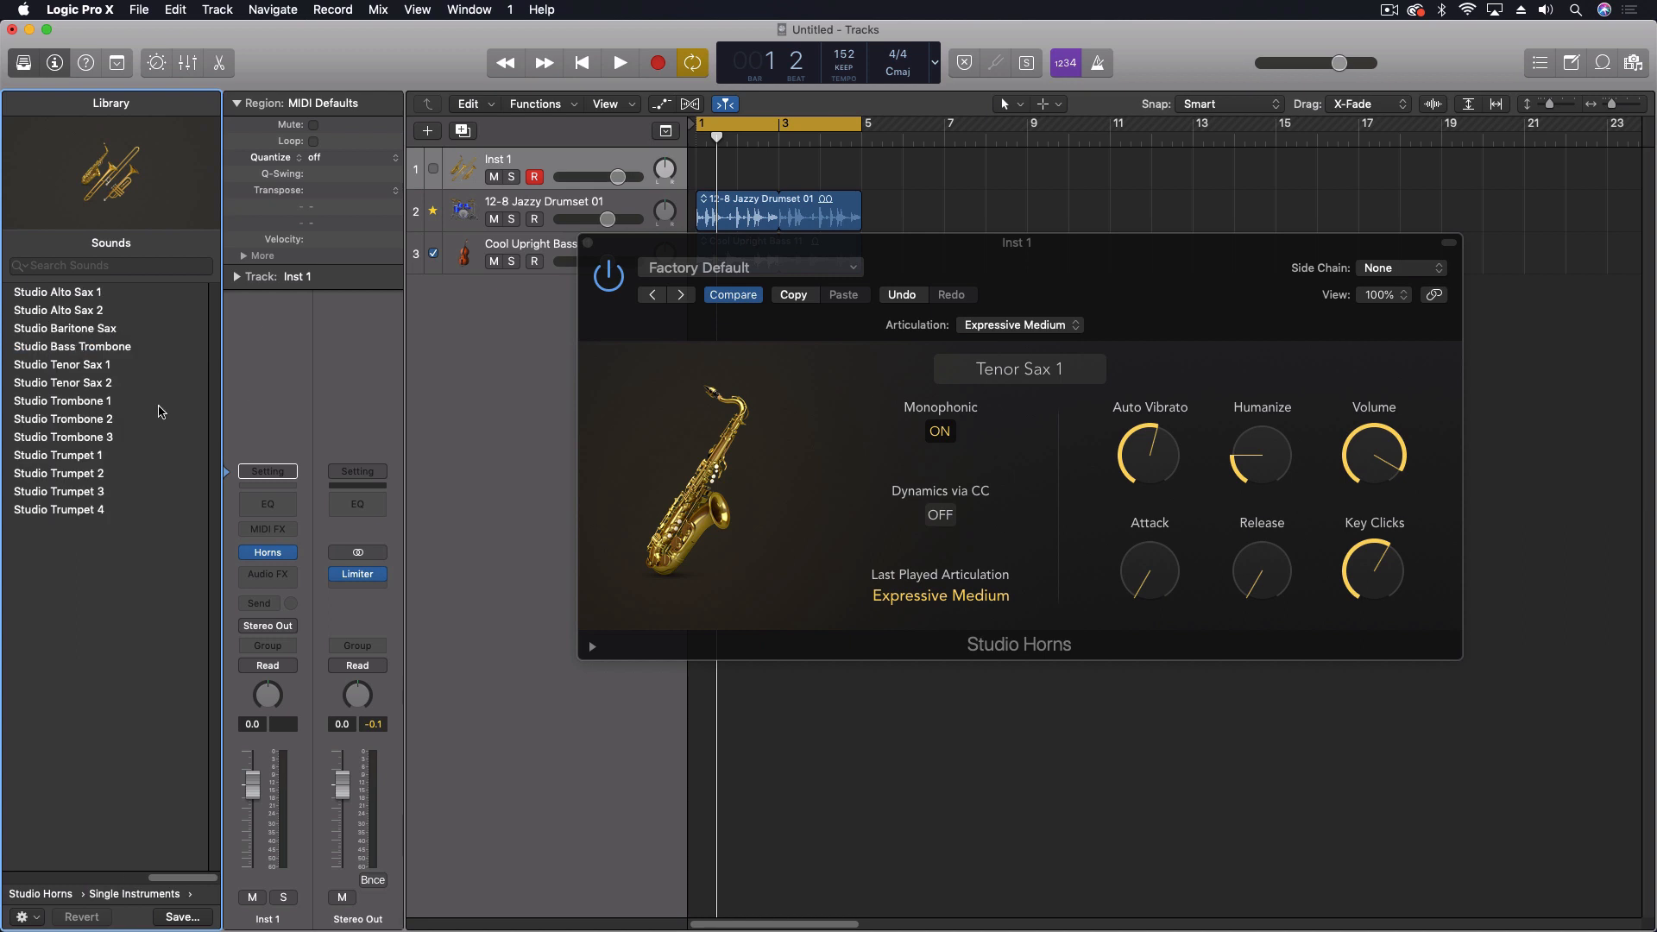
{"action": "left_click", "coordinate": [83, 294]}
{"action": "left_click", "coordinate": [237, 276]}
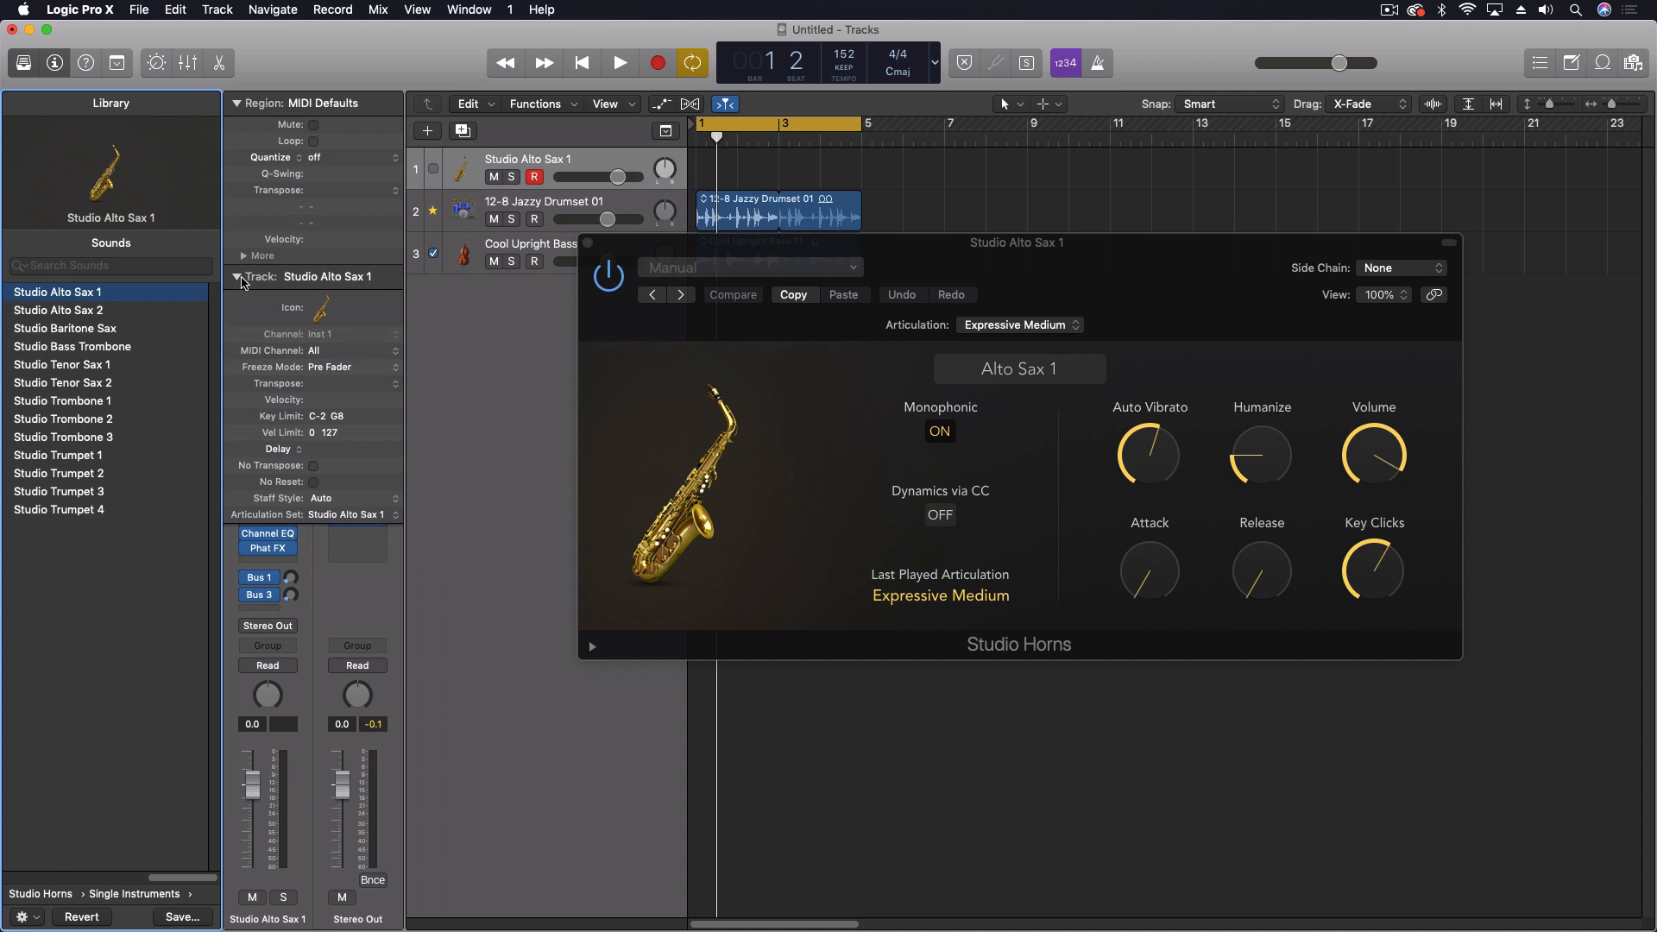
{"action": "left_click", "coordinate": [237, 276]}
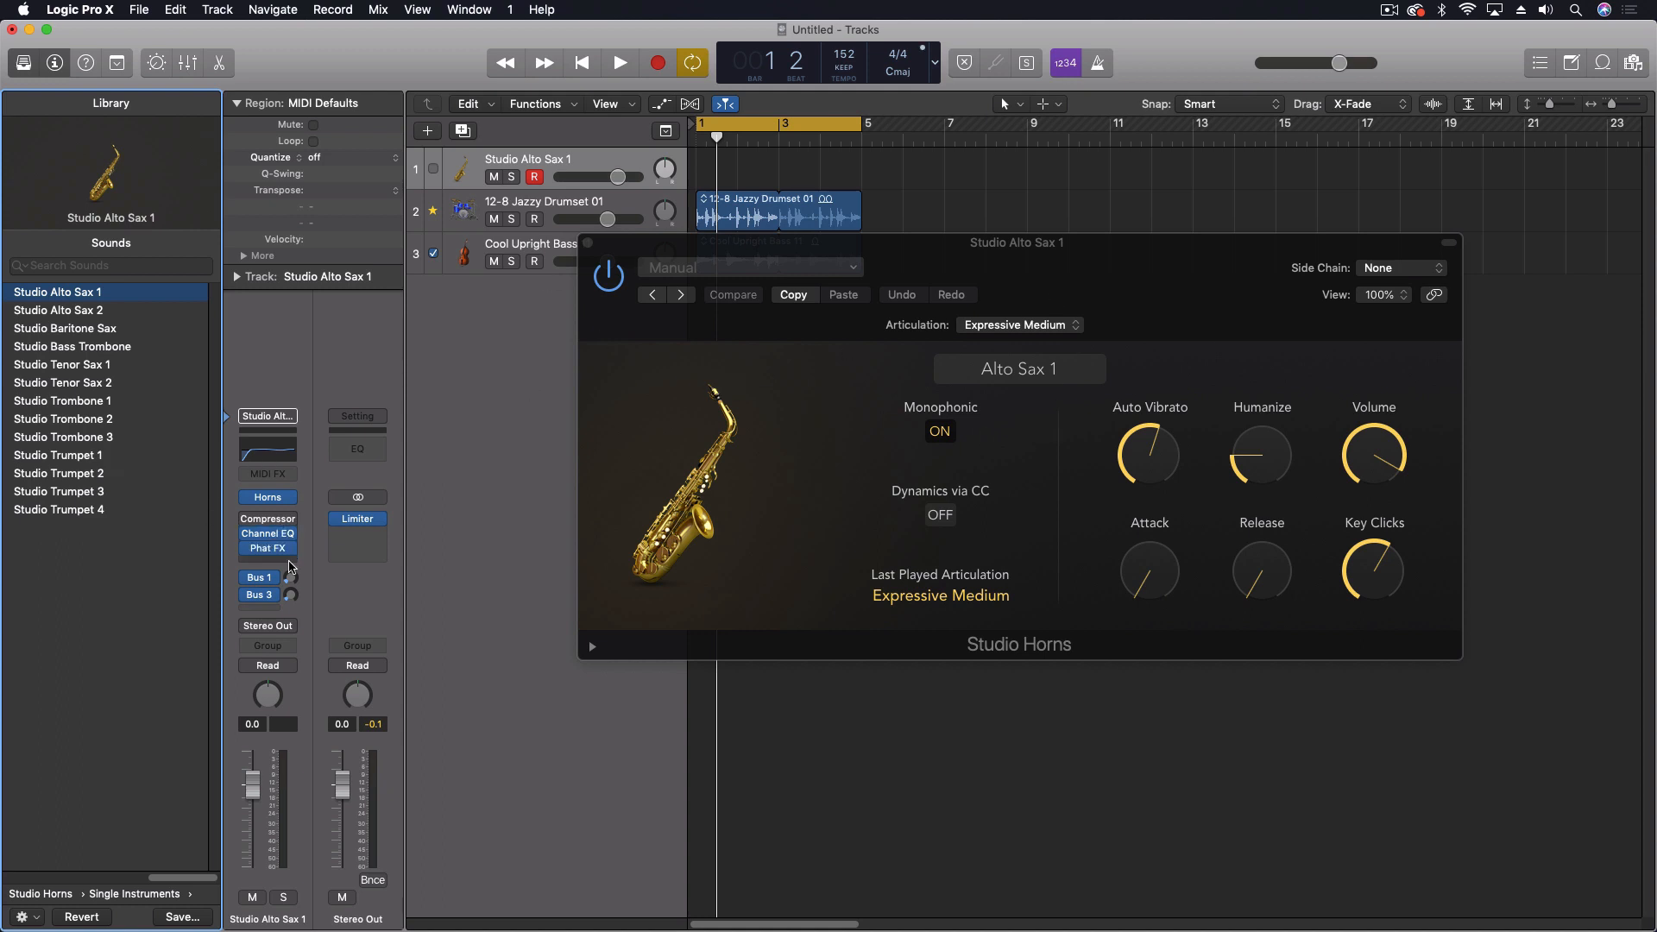
- Reset the Studio Alto Sax 1 channel strip to clear its instrument, effects and sends
{"action": "mouse_move", "coordinate": [296, 546]}
{"action": "left_click", "coordinate": [275, 418]}
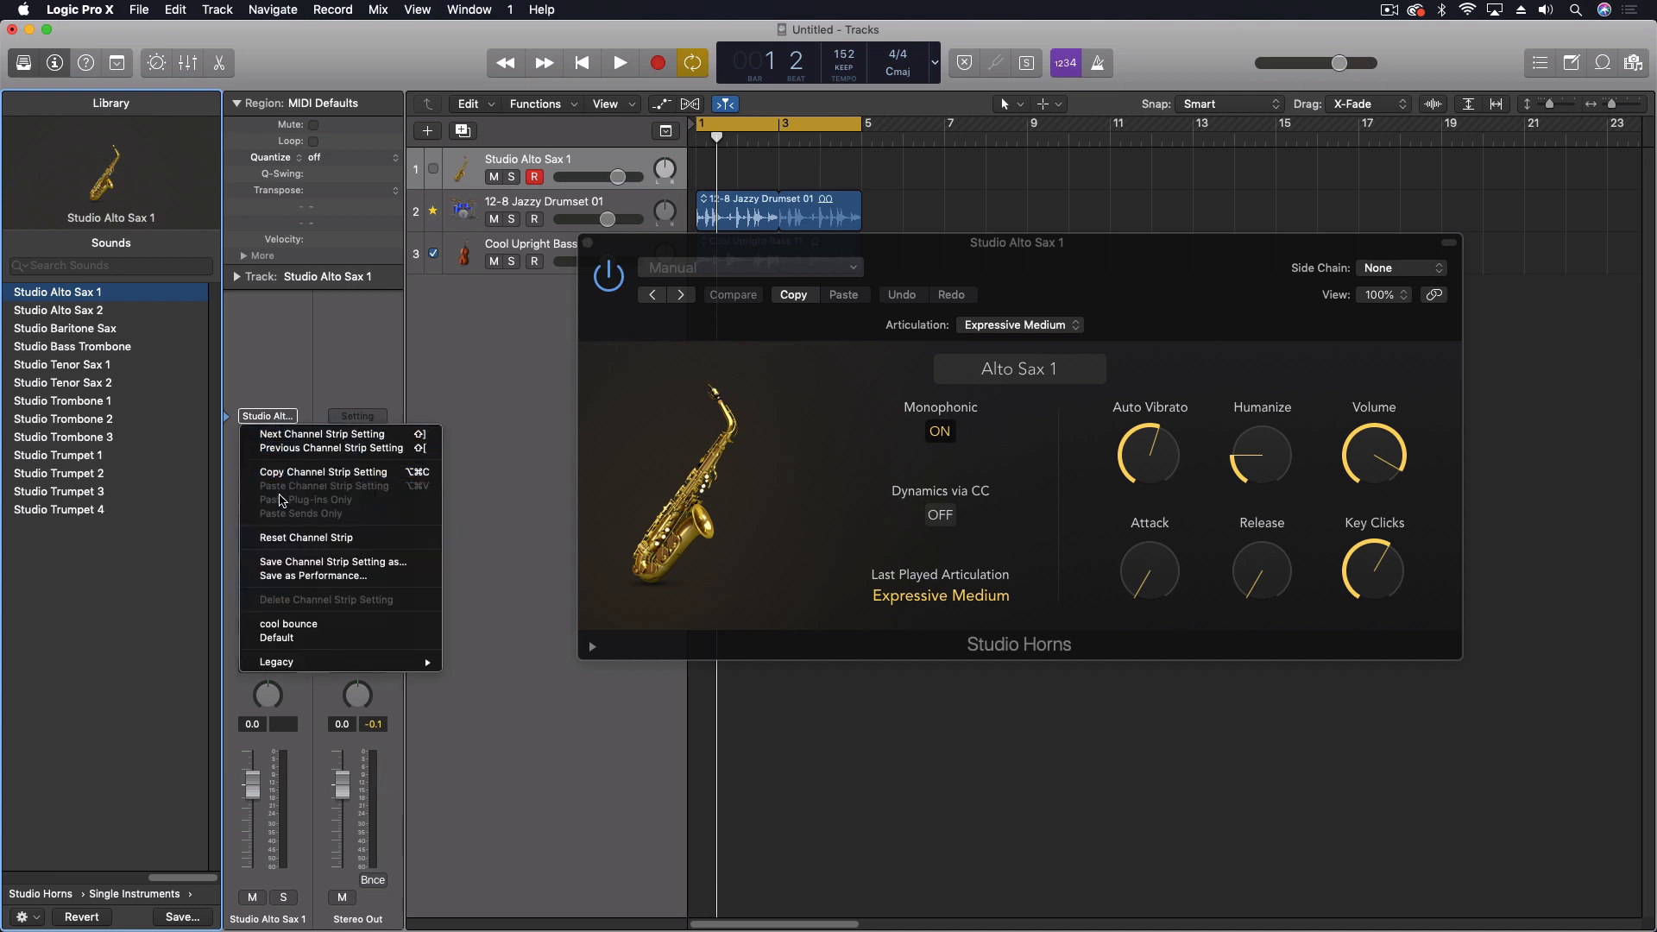
{"action": "left_click", "coordinate": [289, 539]}
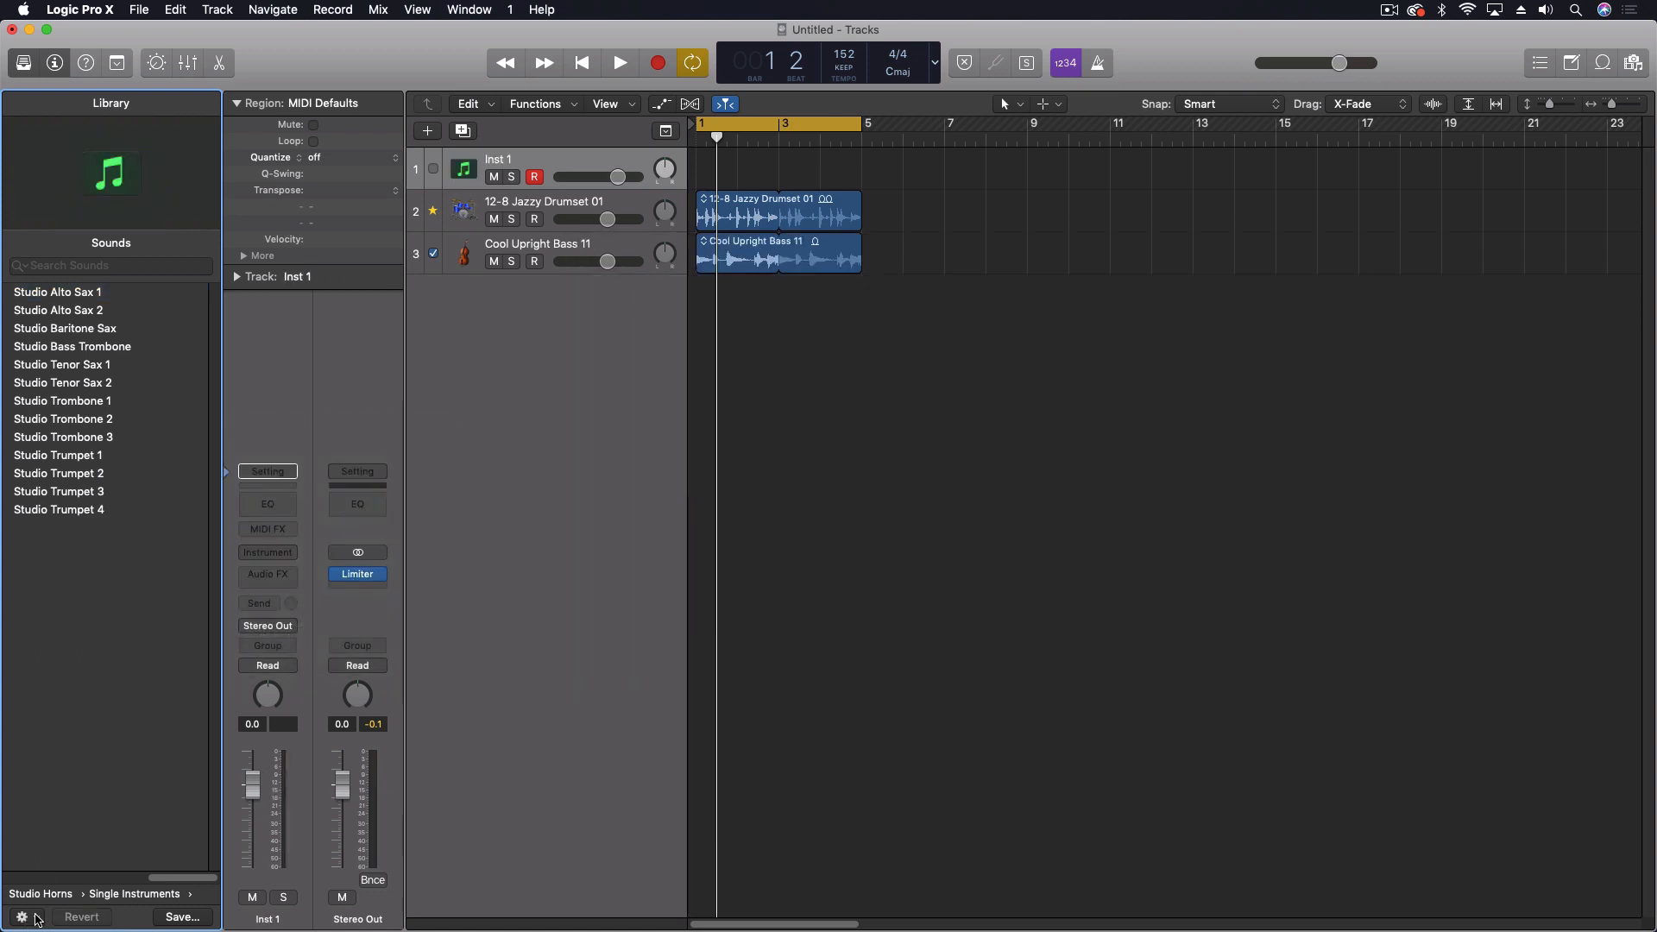
- Enable patch merging in the library and exclude Sends and Audio Effects from the merge
{"action": "left_click", "coordinate": [34, 918]}
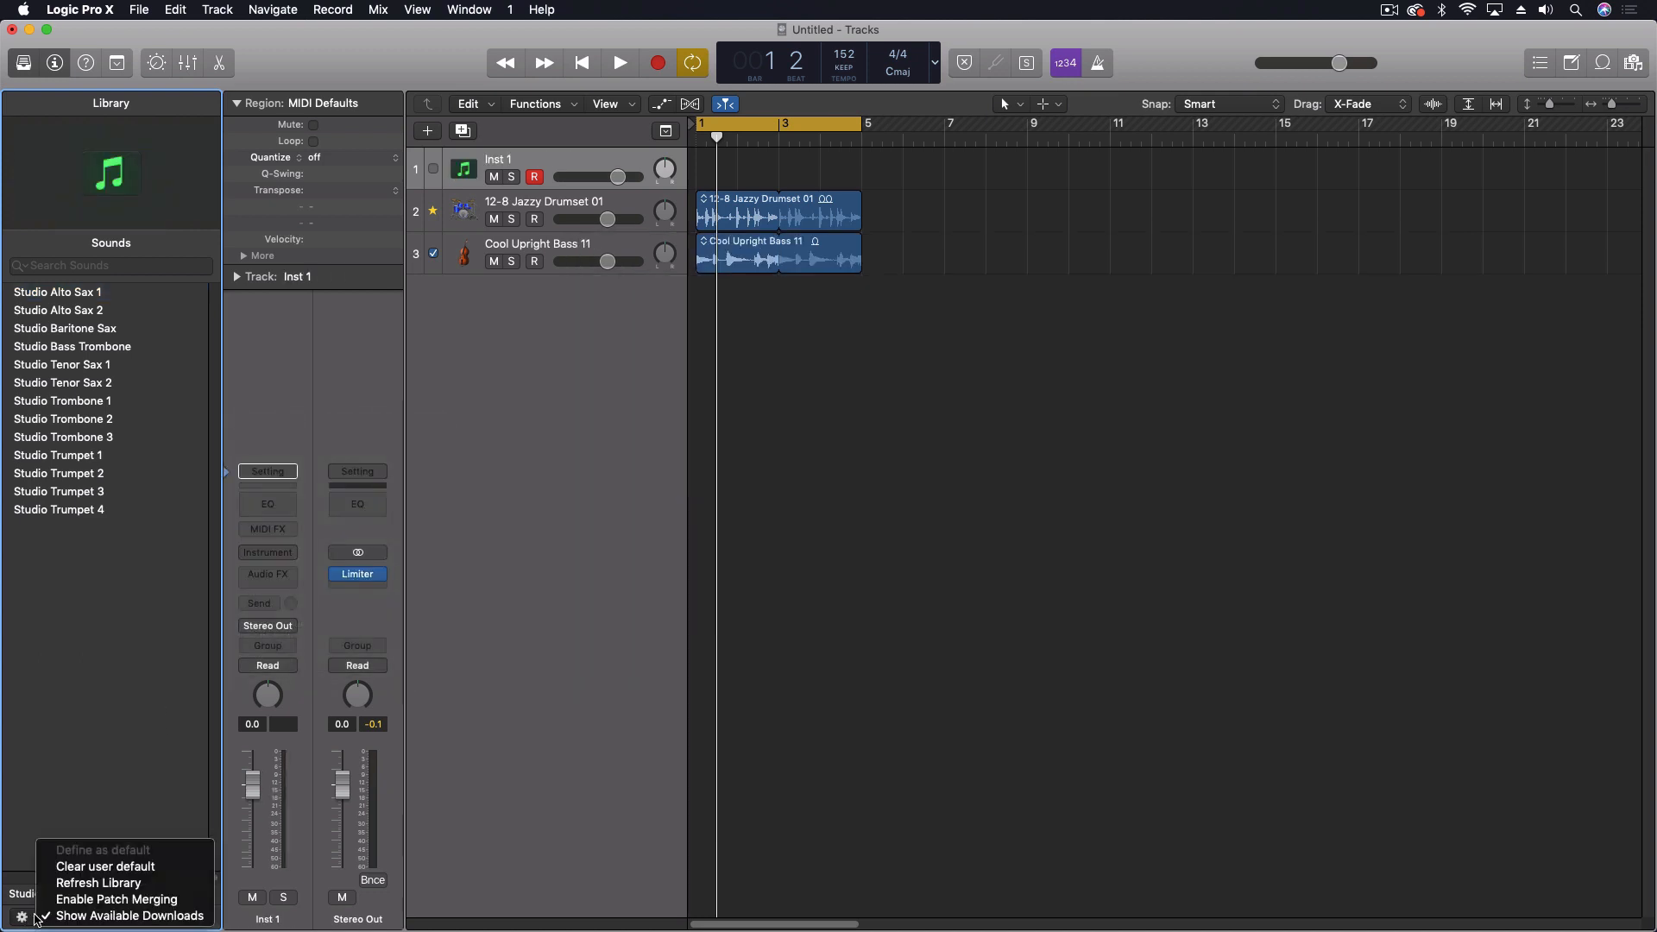
{"action": "left_click", "coordinate": [138, 900]}
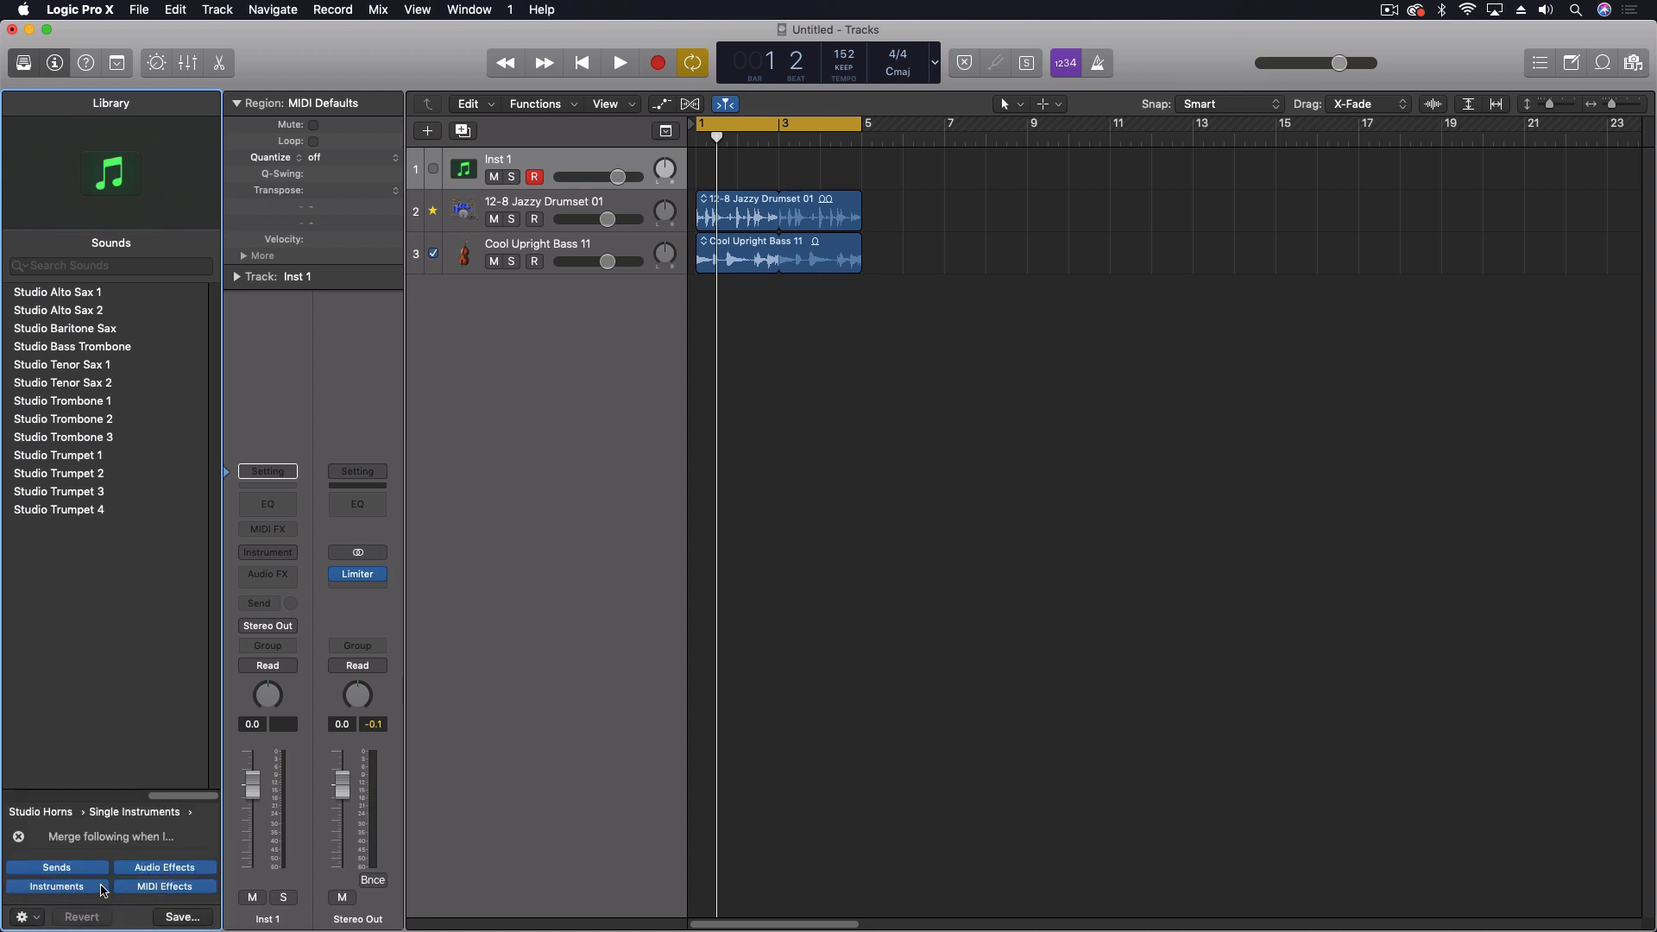
{"action": "left_click", "coordinate": [157, 870]}
{"action": "left_click", "coordinate": [69, 870]}
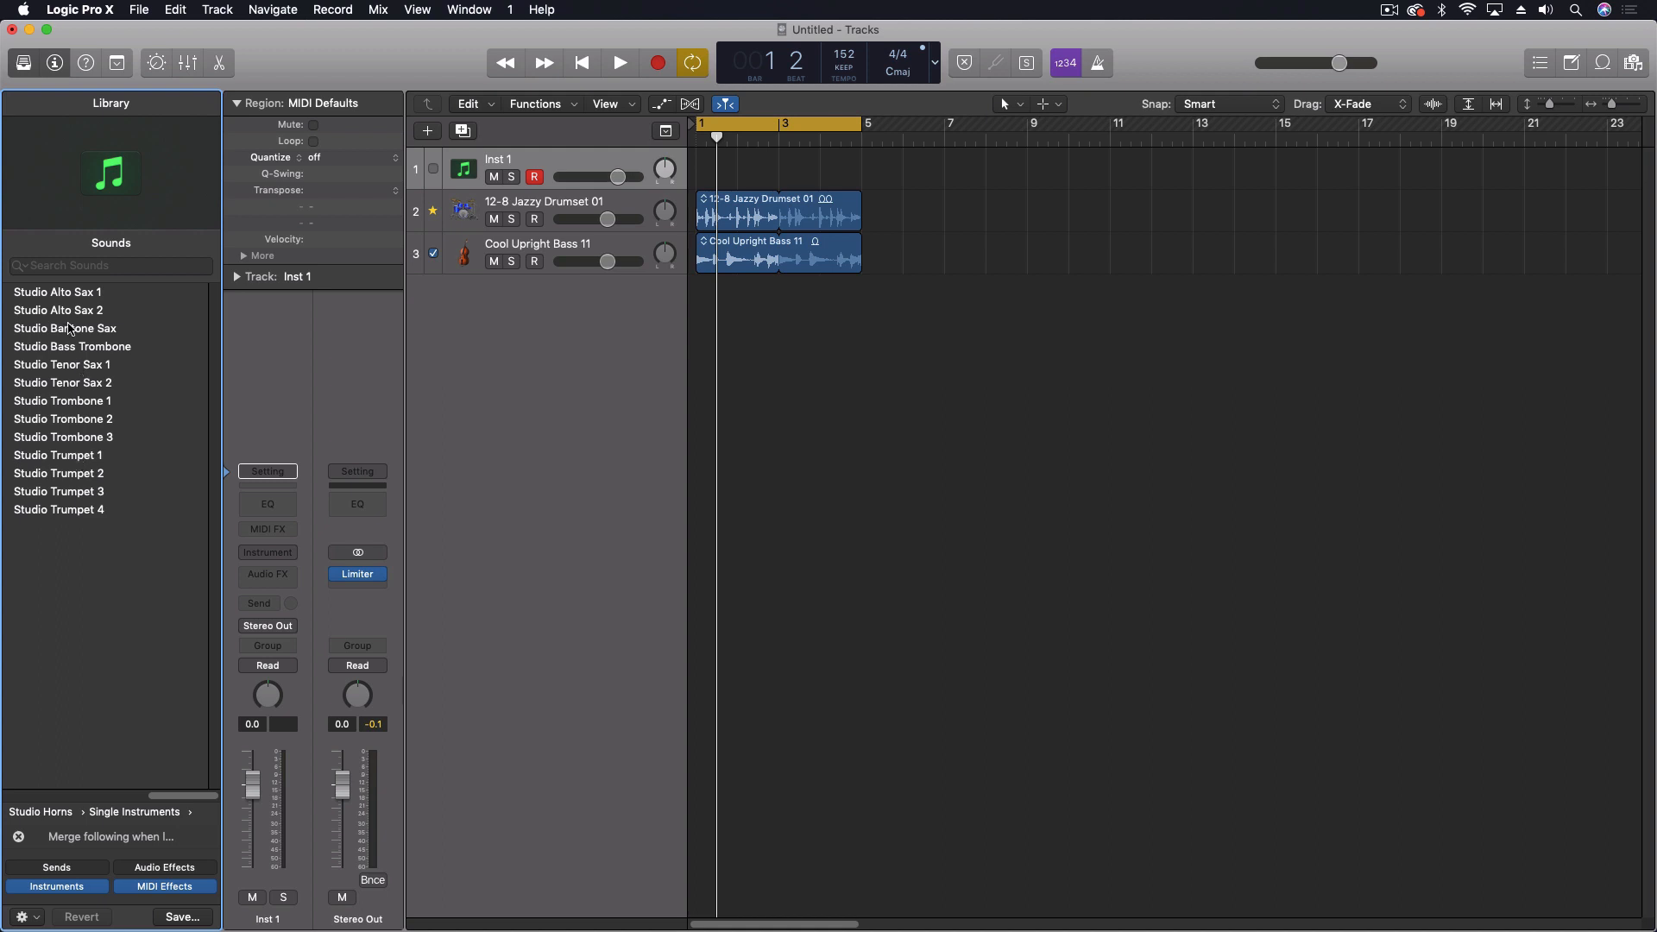
- Load the Studio Alto Sax 1 patch with merging active and check the track's articulation set
{"action": "left_click", "coordinate": [69, 293]}
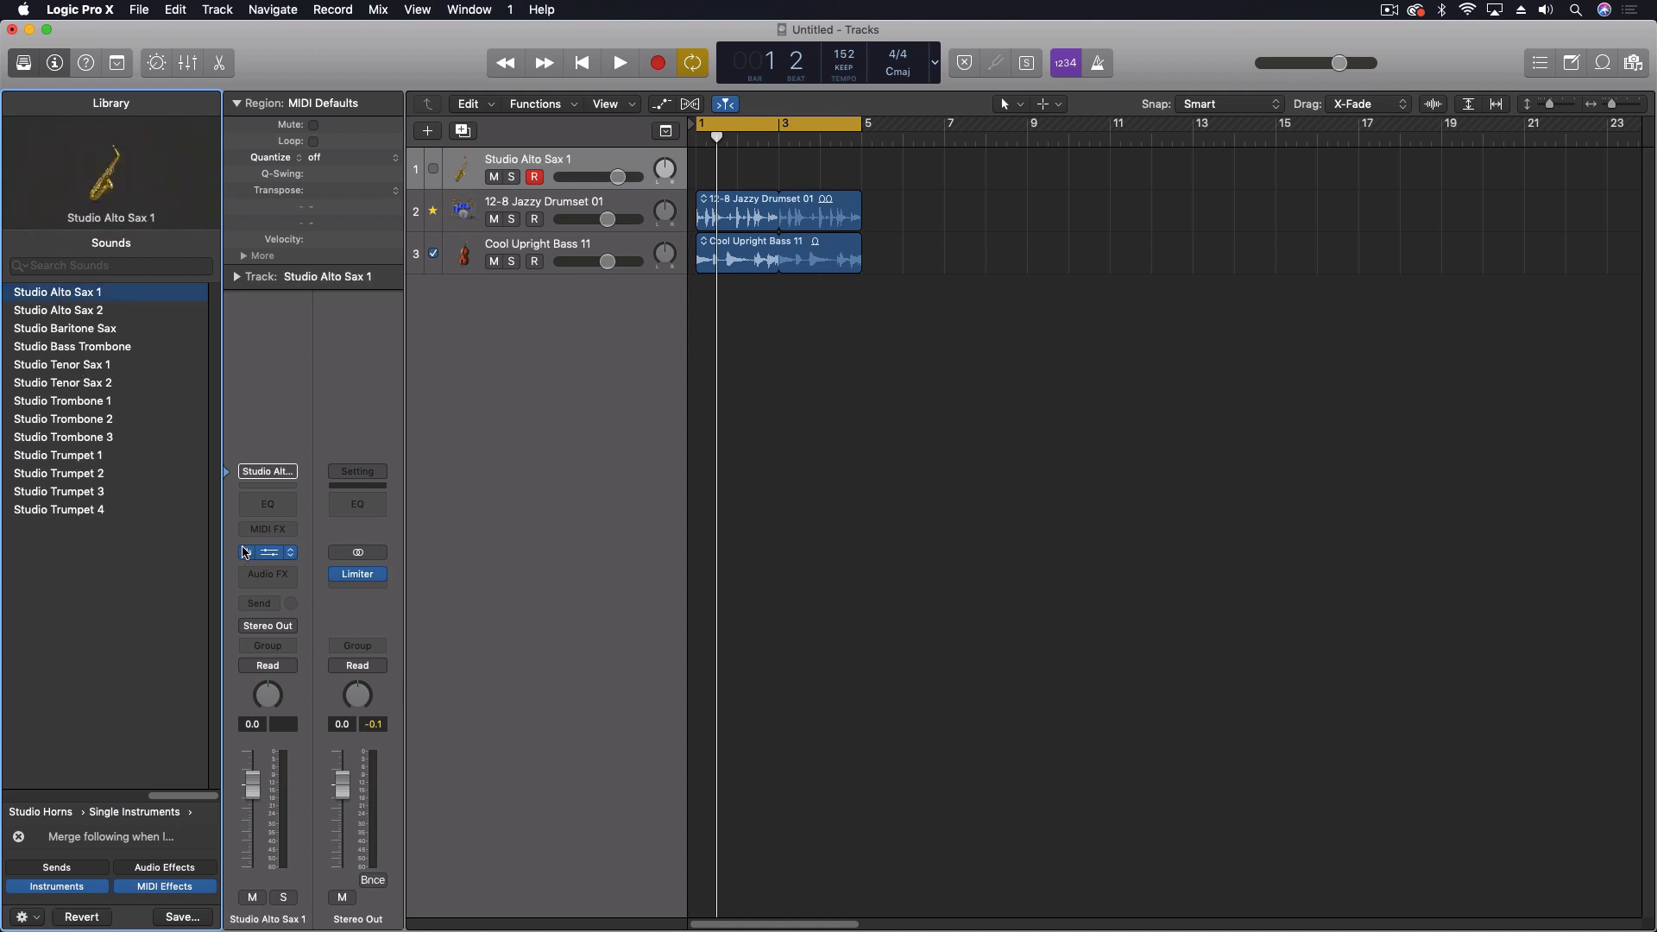
{"action": "left_click", "coordinate": [239, 277]}
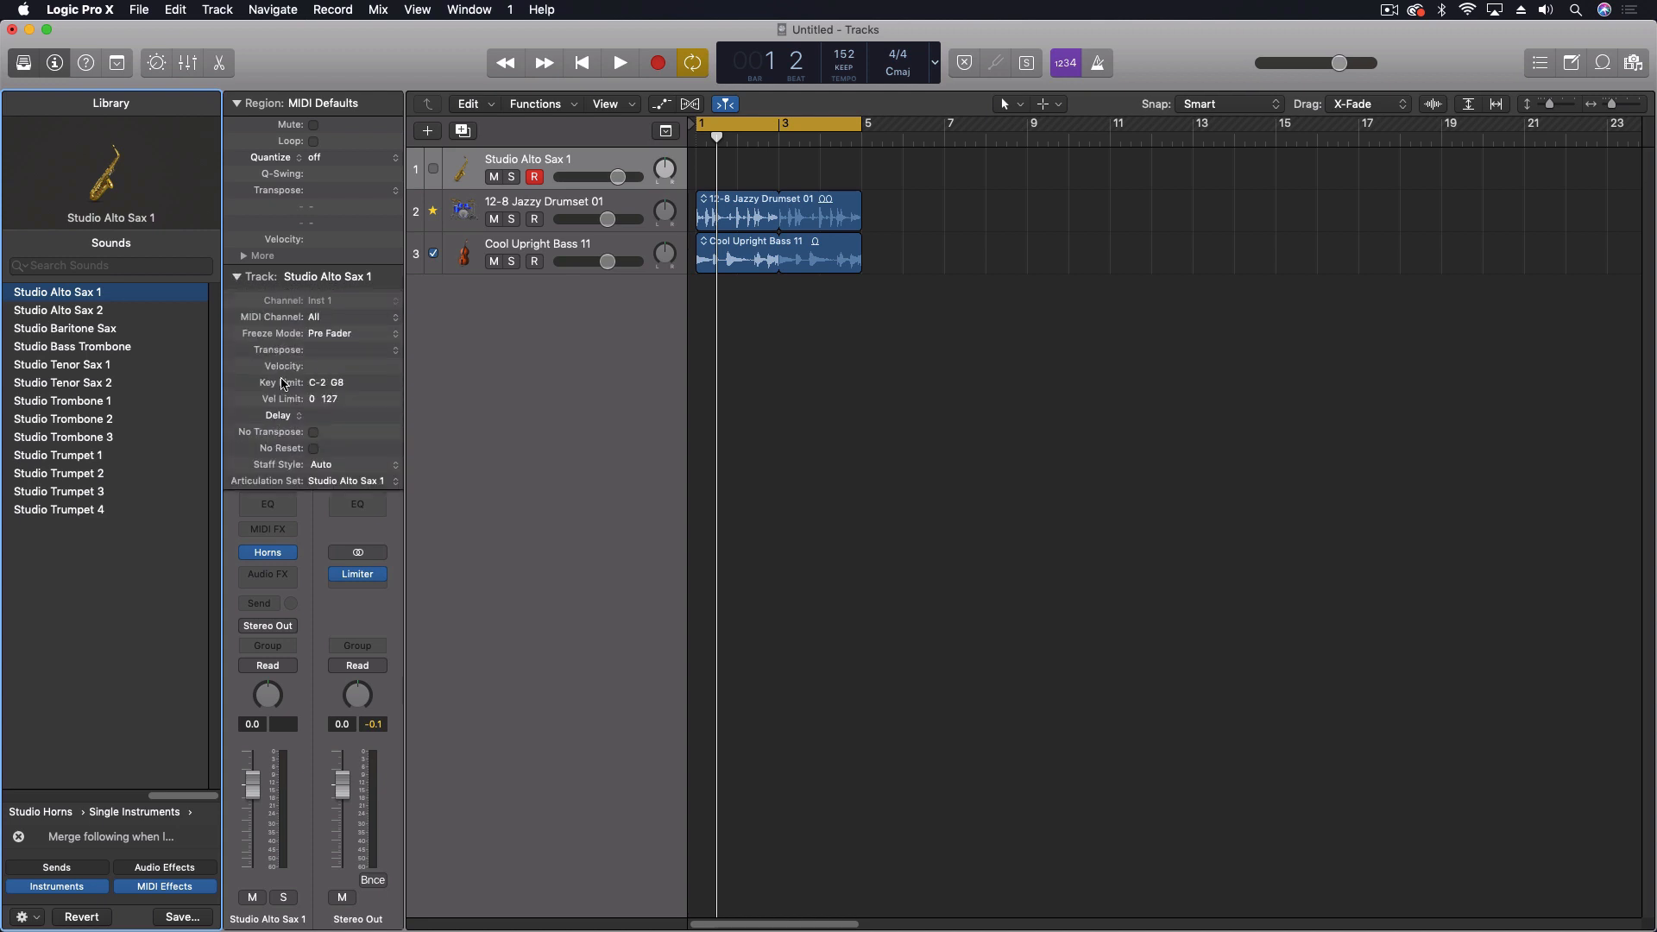
{"action": "left_click", "coordinate": [236, 276]}
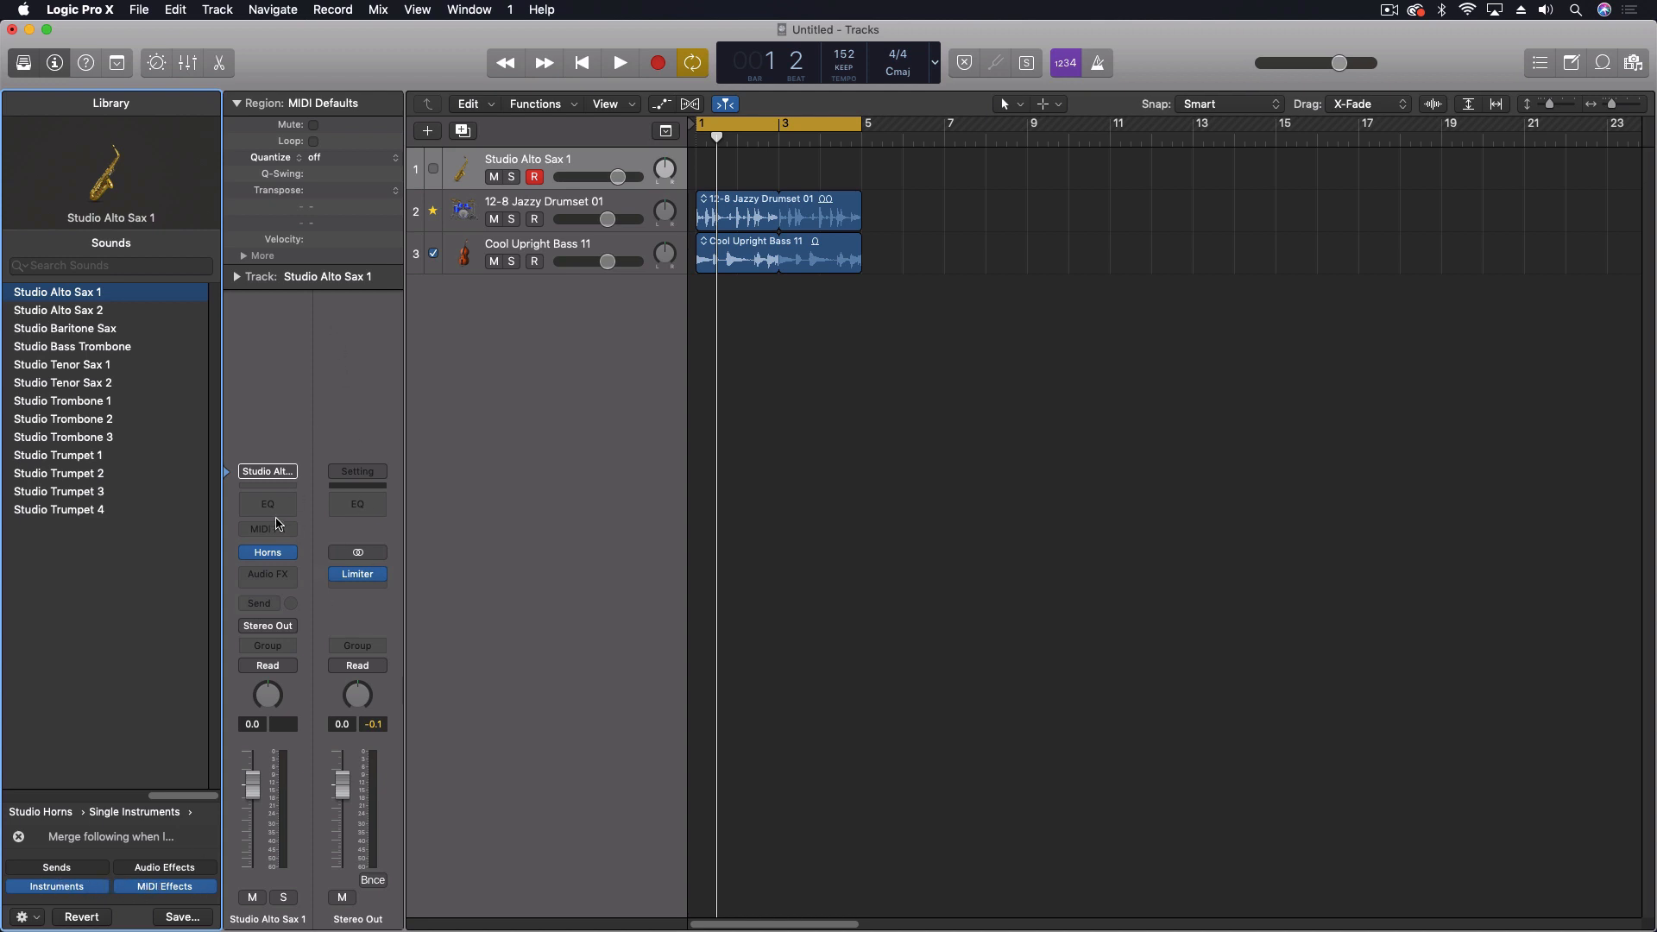
- Open the track's Studio Horns instrument and move its window clear of the library and track list
{"action": "left_click", "coordinate": [268, 552]}
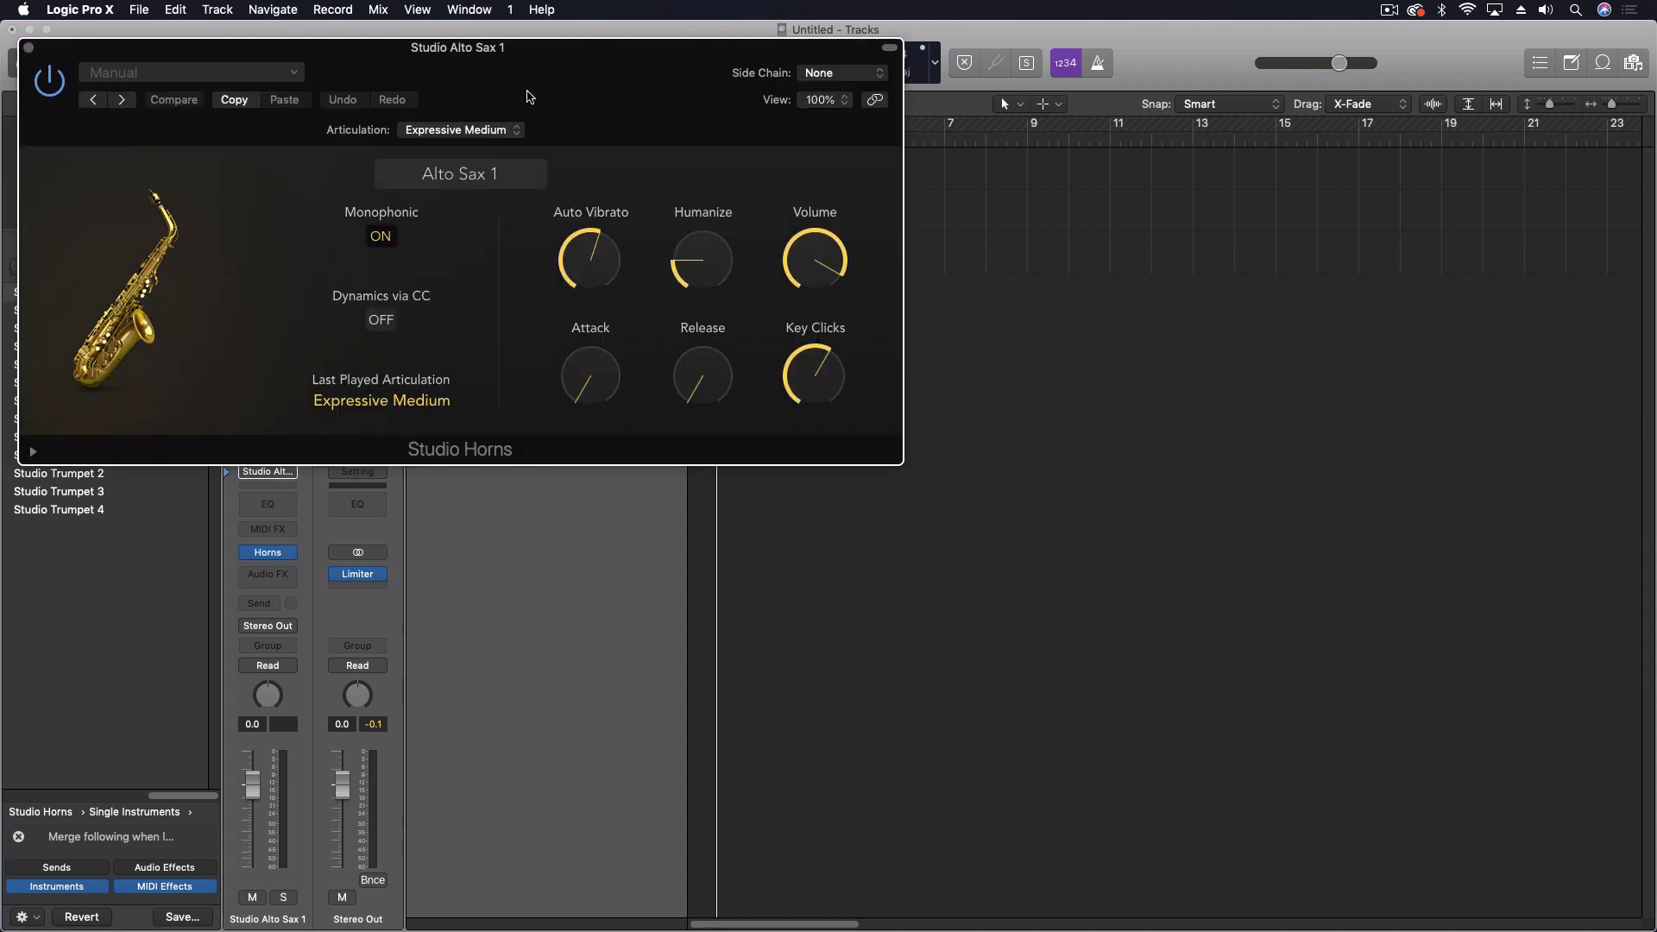
{"action": "left_click_drag", "start_coordinate": [529, 96], "coordinate": [1244, 398]}
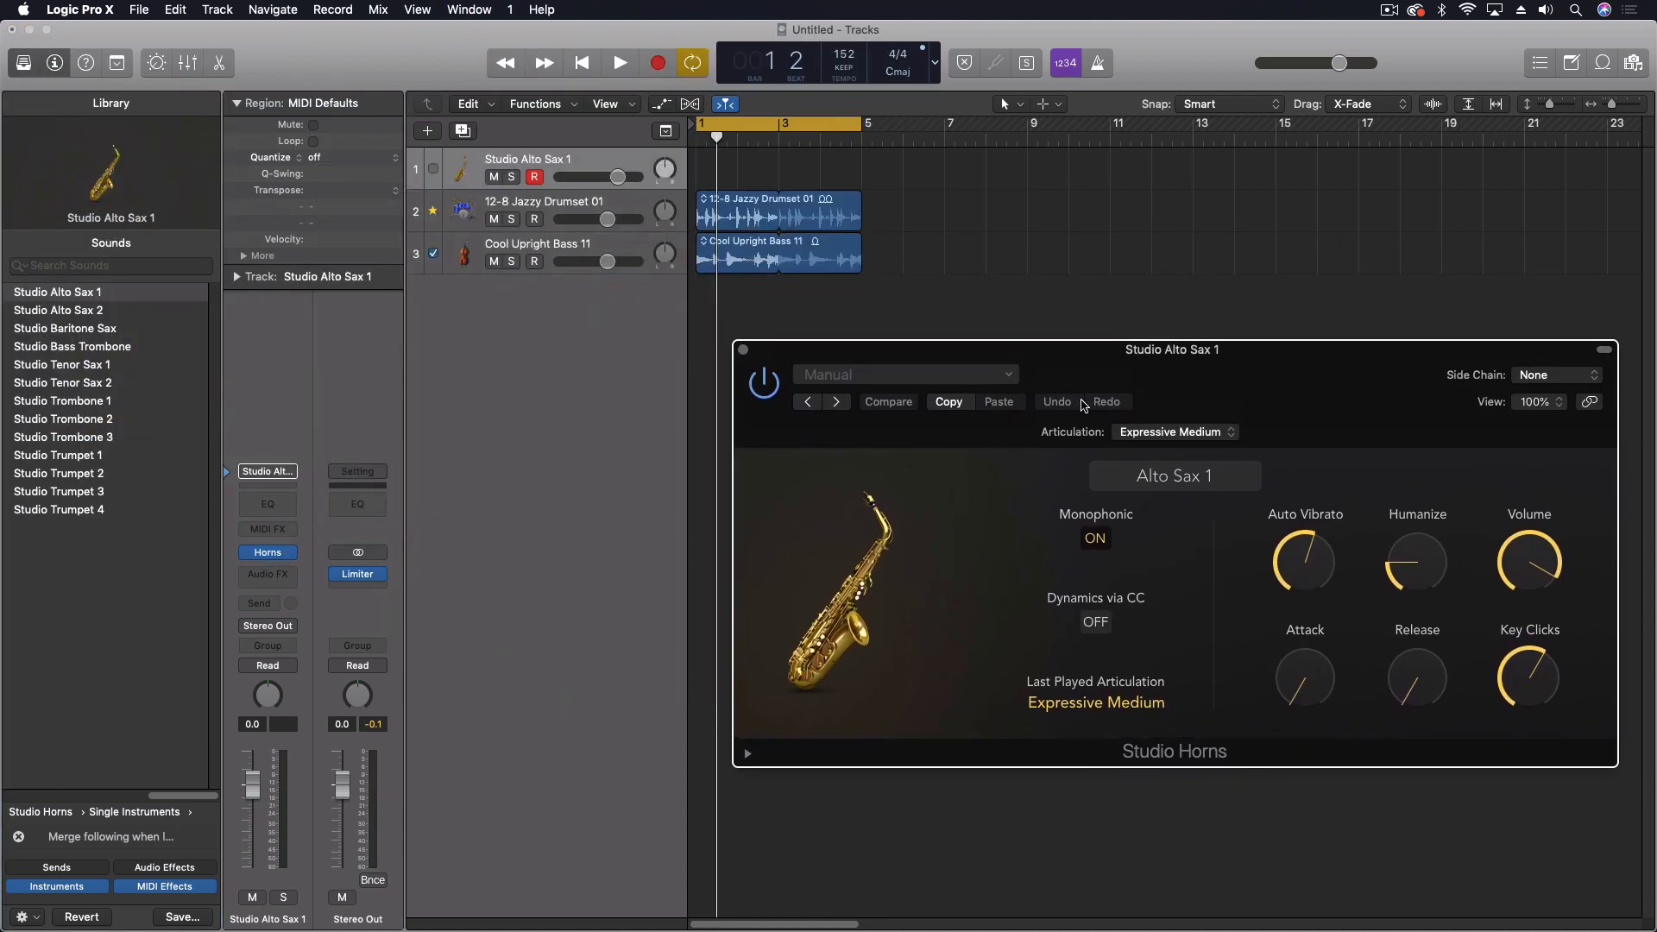